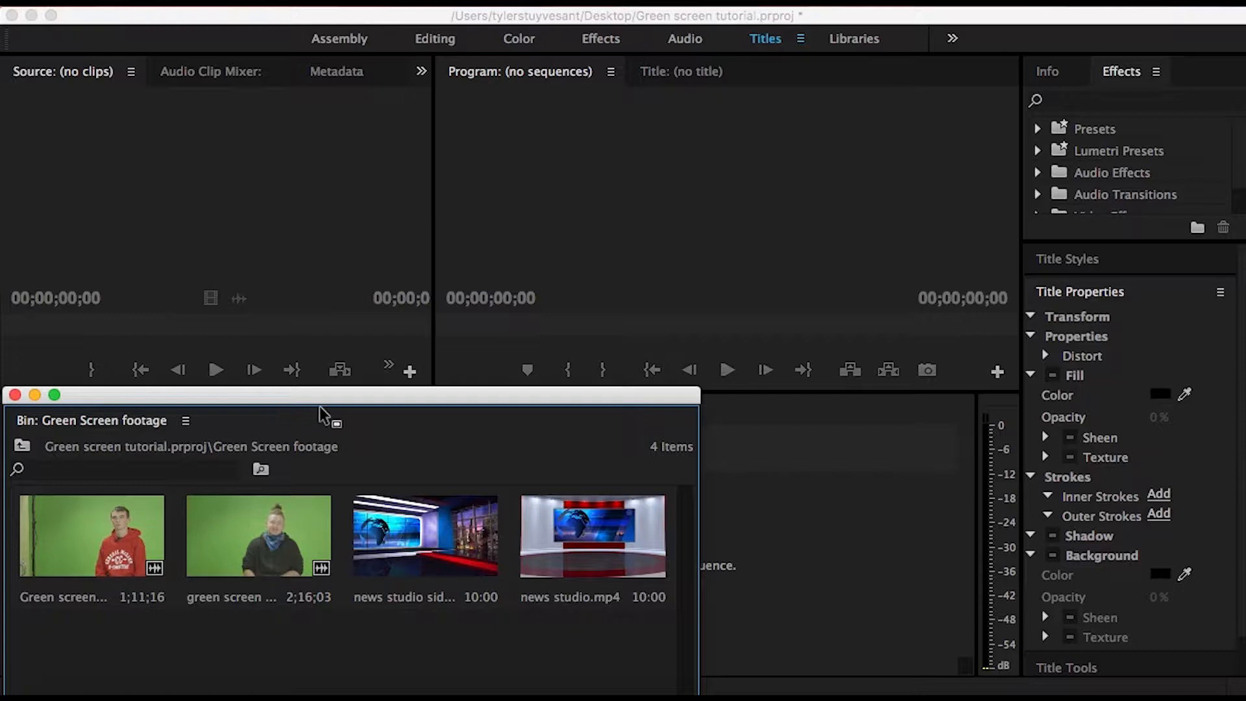
- Create a sequence from news studio.mp4 and append a second copy of the clip directly after the first
drag(283, 392, 158, 388)
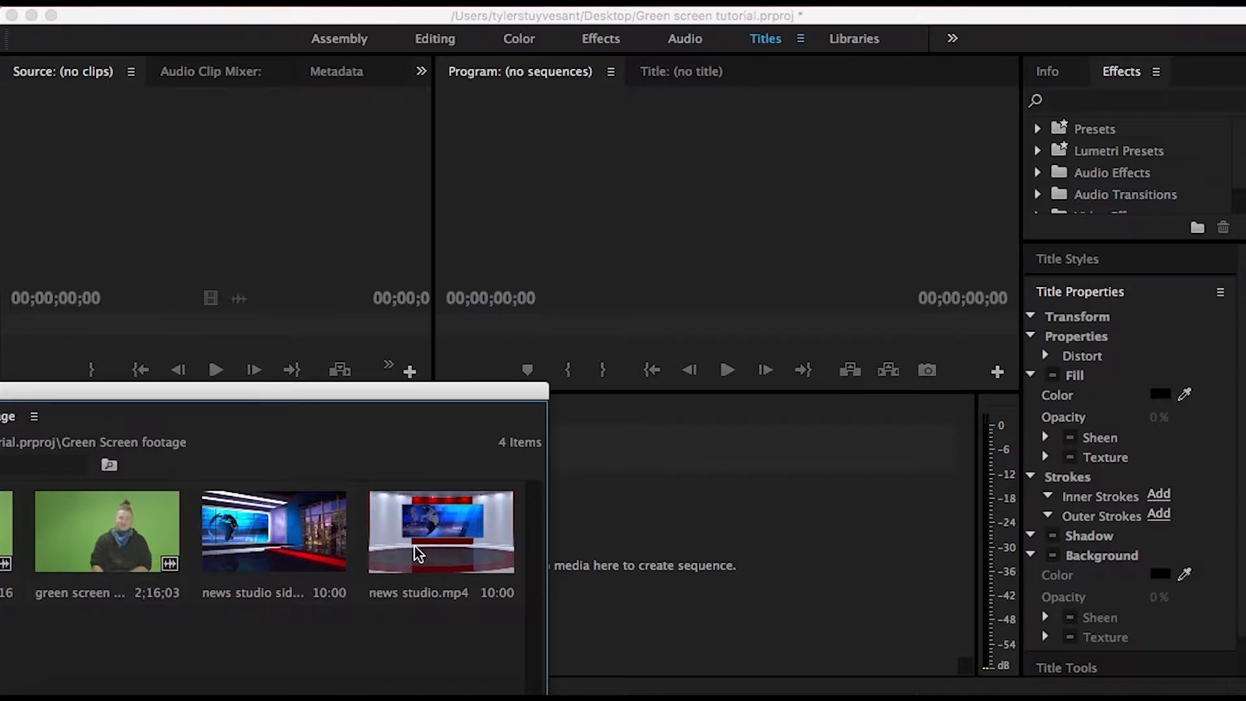
drag(418, 553, 703, 565)
drag(353, 393, 236, 390)
drag(488, 464, 707, 479)
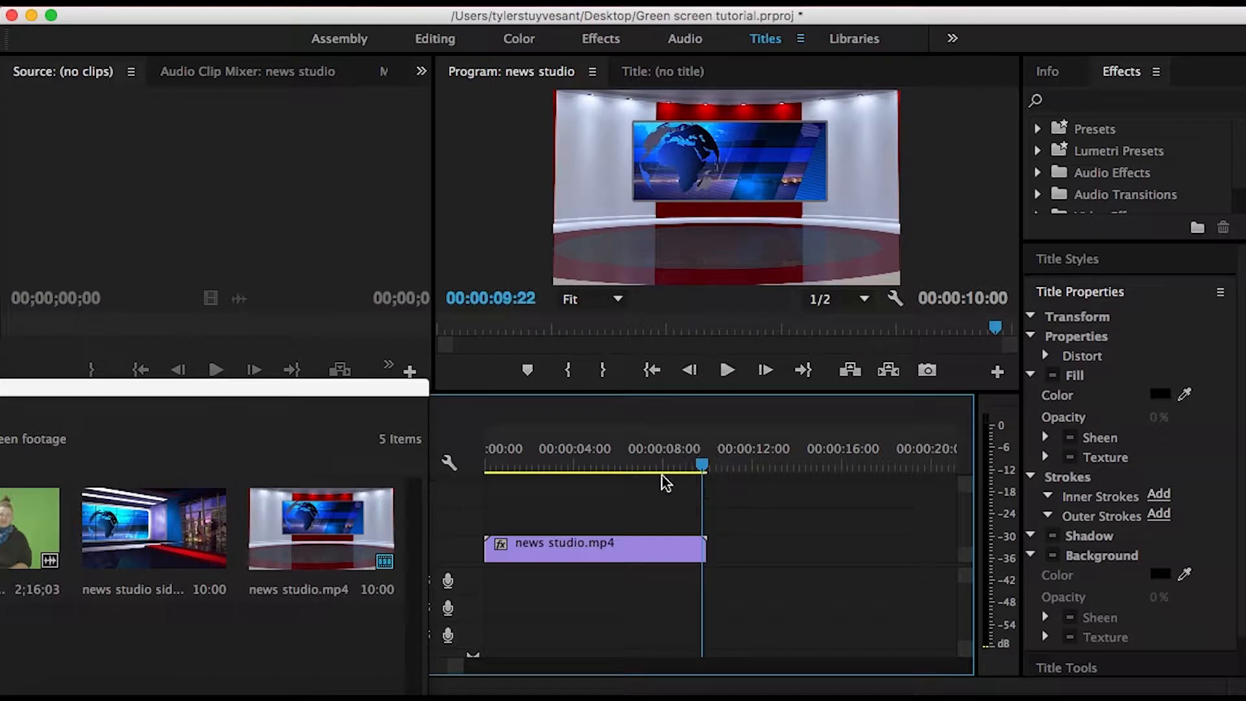
drag(318, 529, 793, 556)
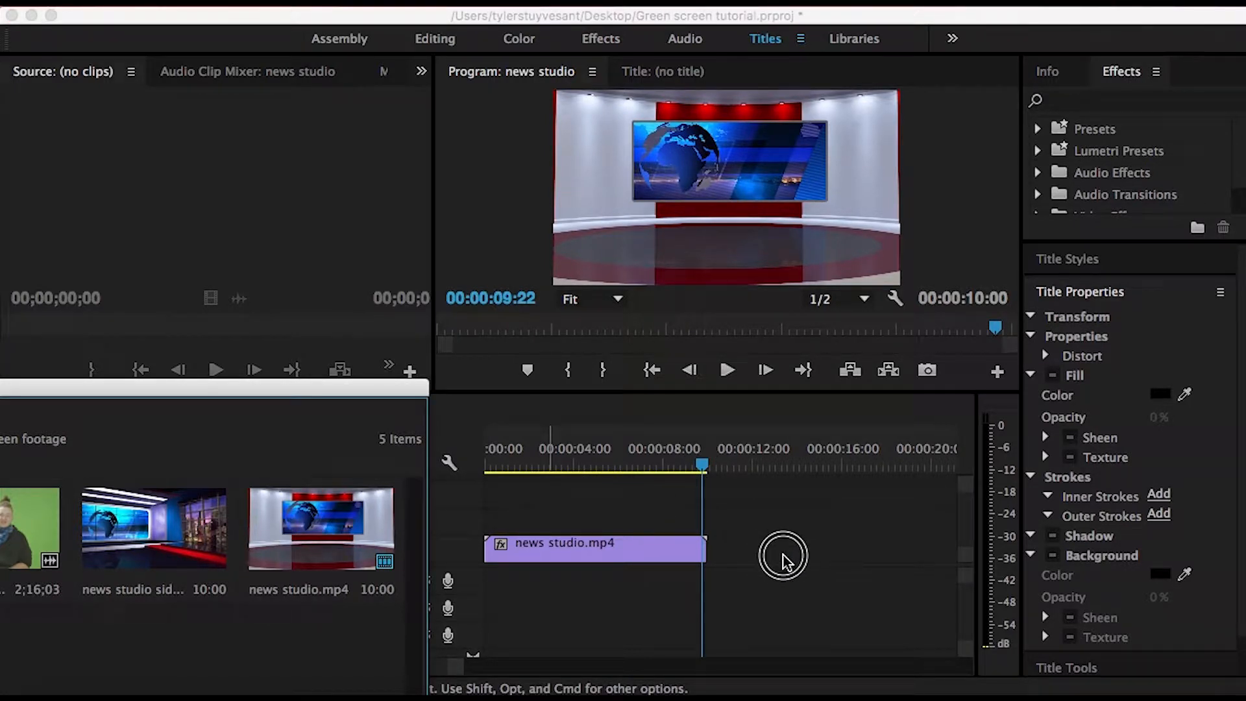
drag(373, 532, 704, 548)
- Preview green screen 3 .mov in the Source monitor and replace it there with Green screen 1.mov
drag(233, 388, 433, 327)
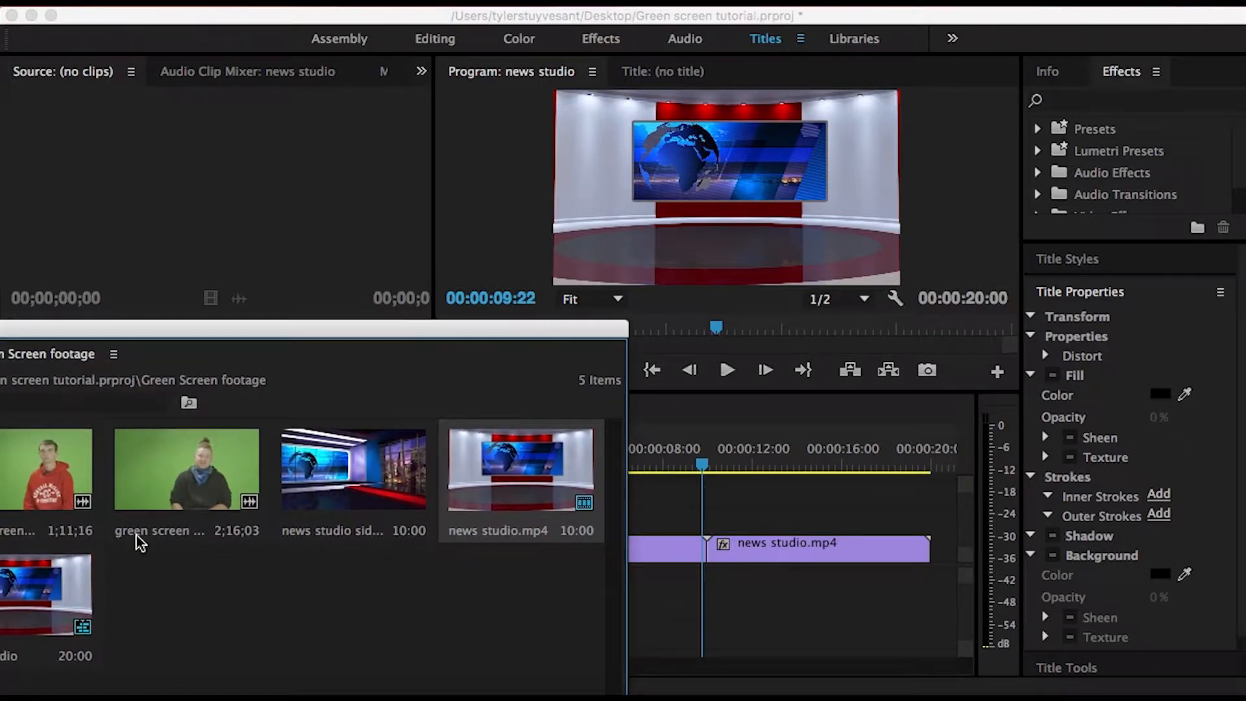
drag(118, 336, 214, 343)
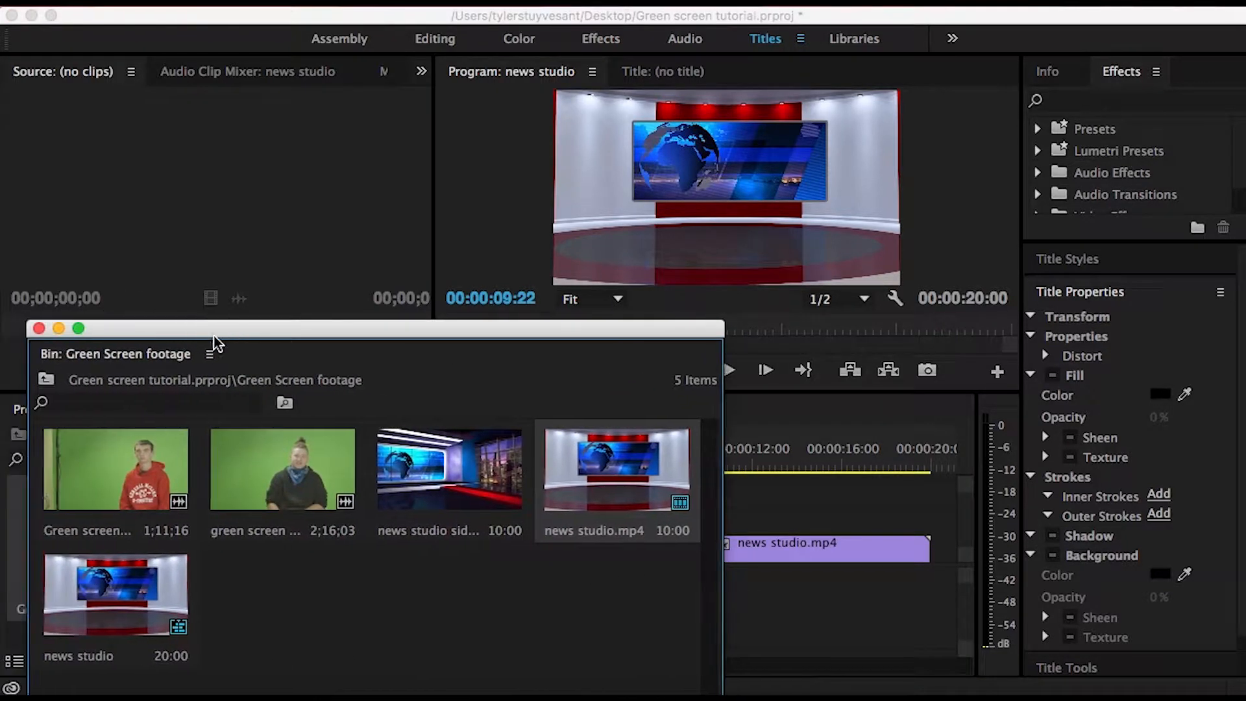
double_click(247, 494)
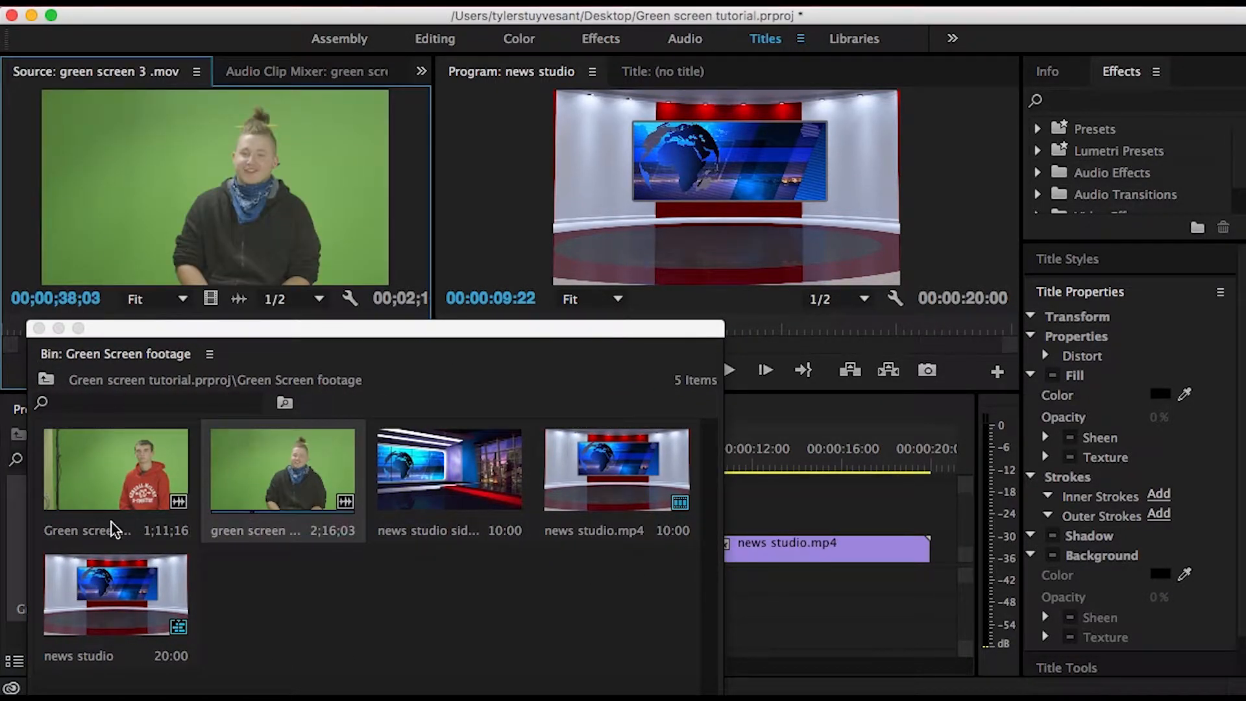
double_click(98, 486)
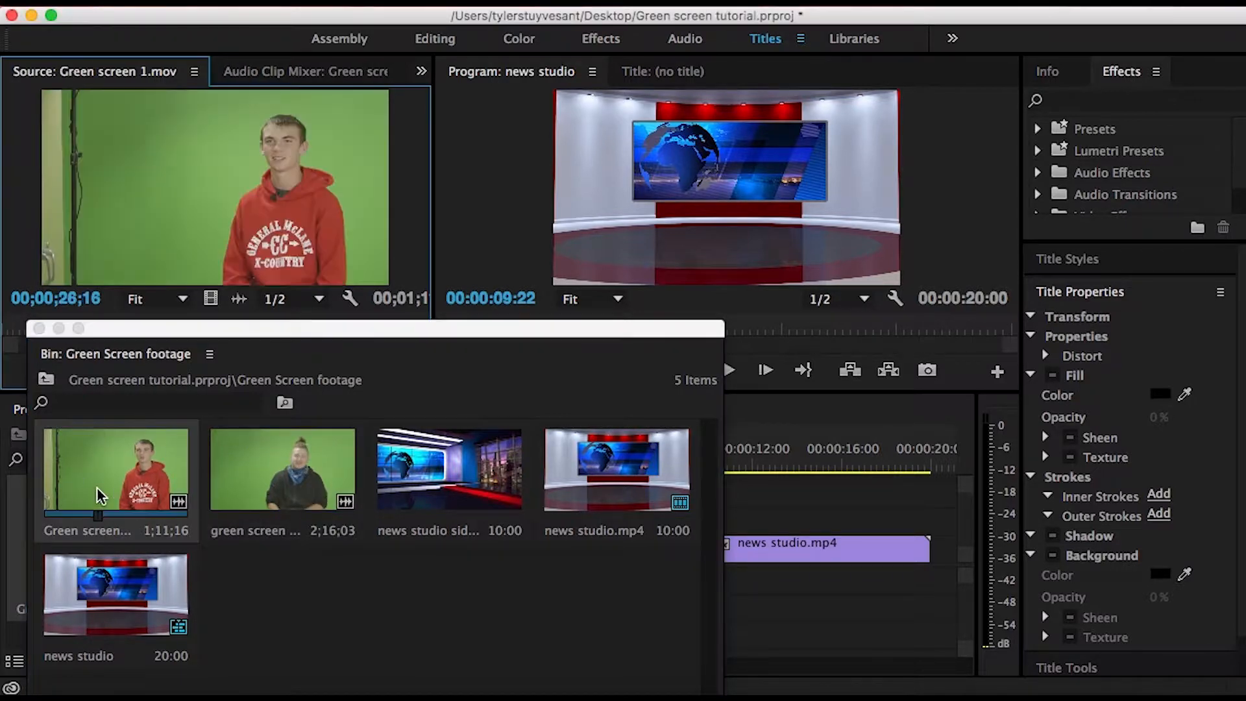
drag(174, 329, 161, 469)
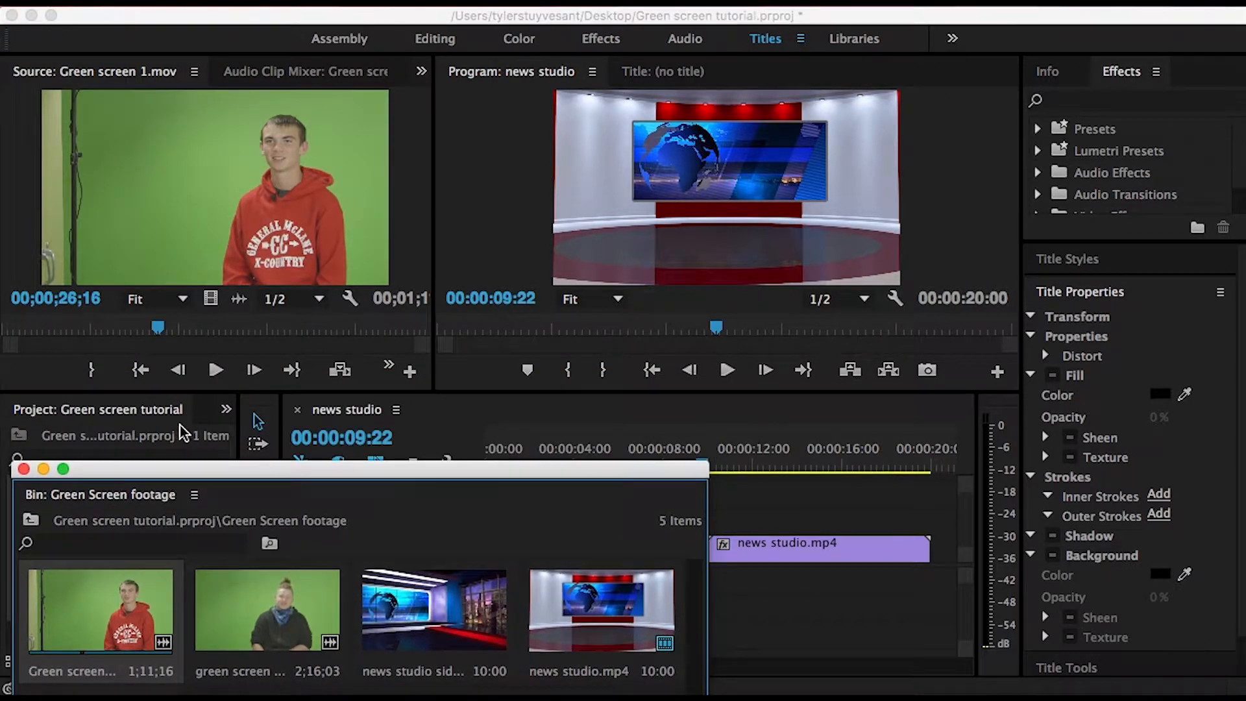
- Play Green screen 1.mov and mark In and Out points around a section about 10;24 long
drag(155, 328, 88, 330)
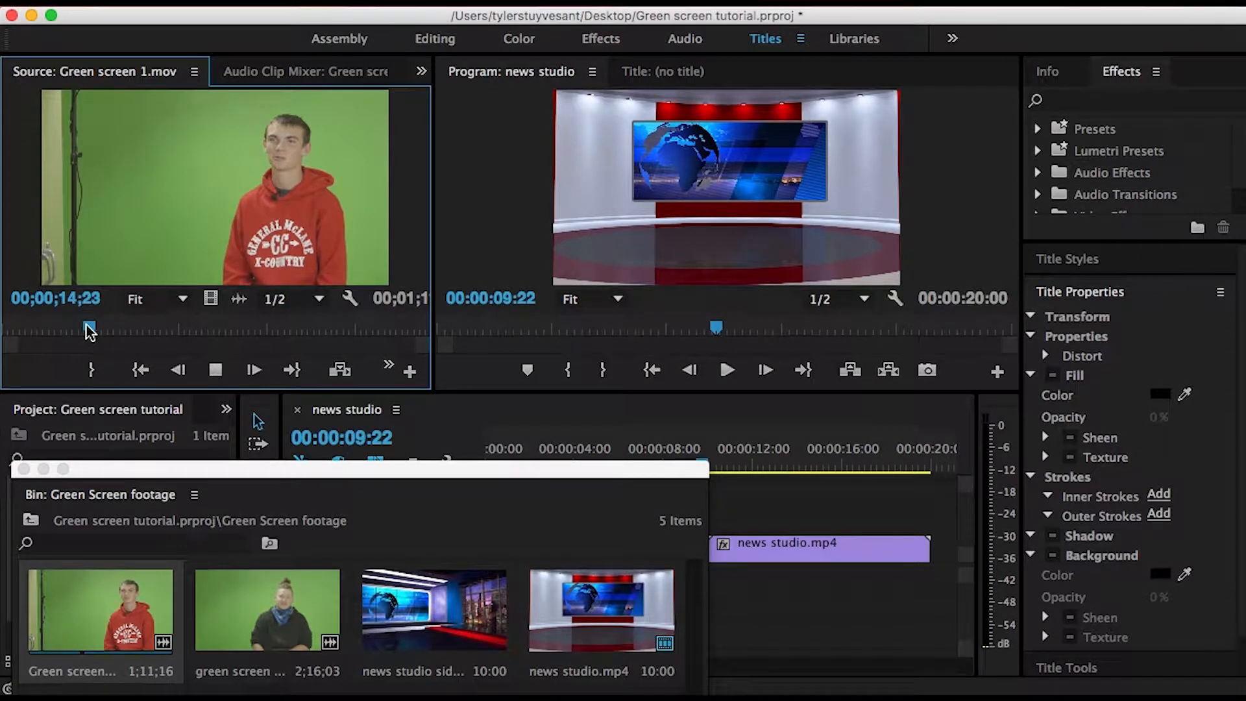
key(XF86AudioRaiseVolume)
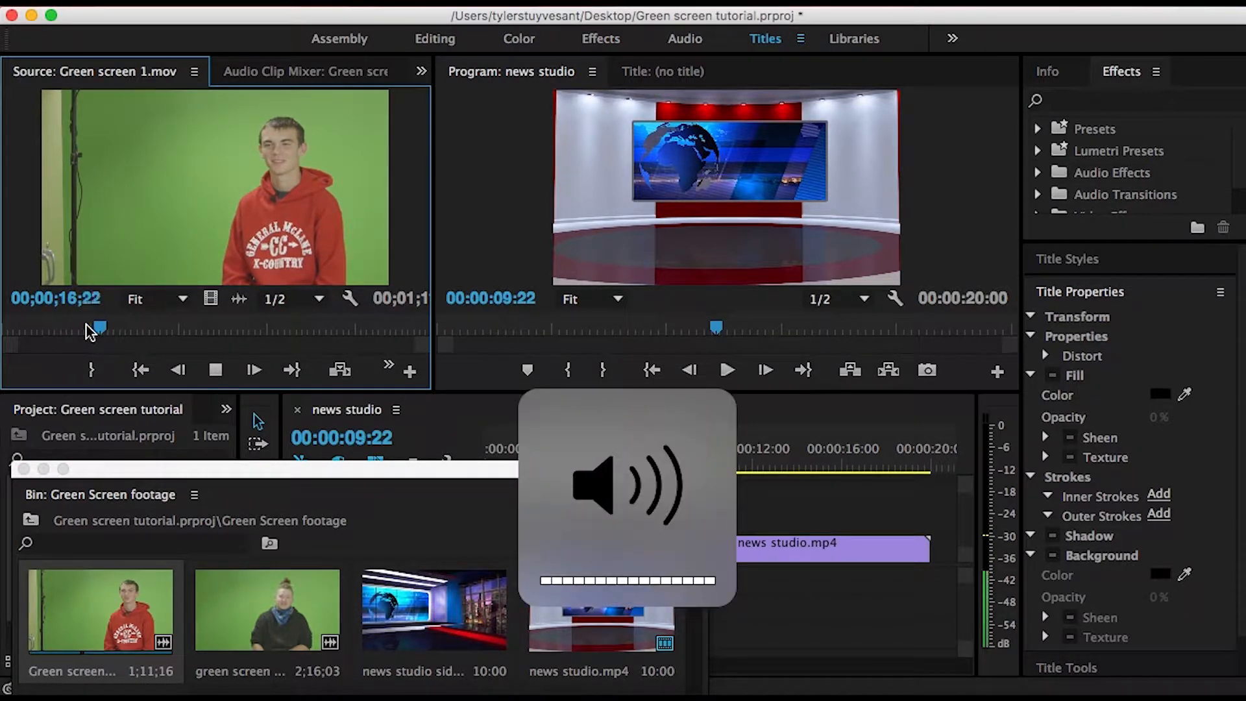
click(95, 328)
key(space)
key(i)
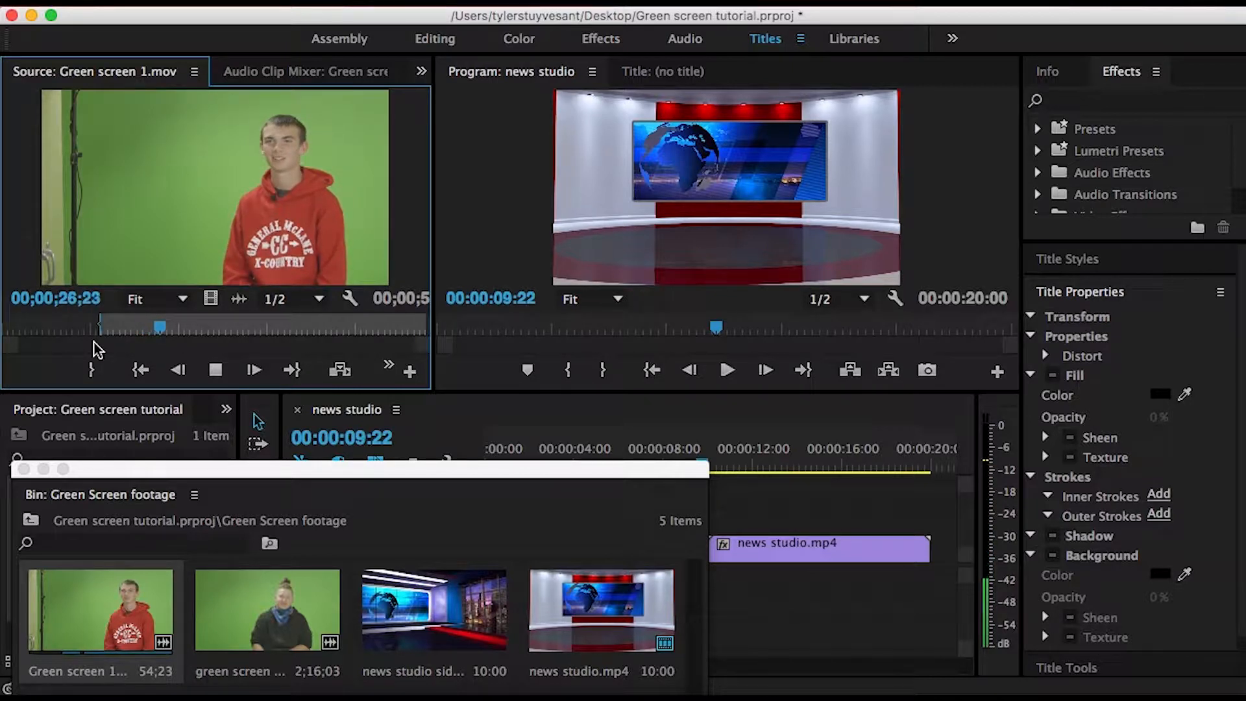
key(o)
key(space)
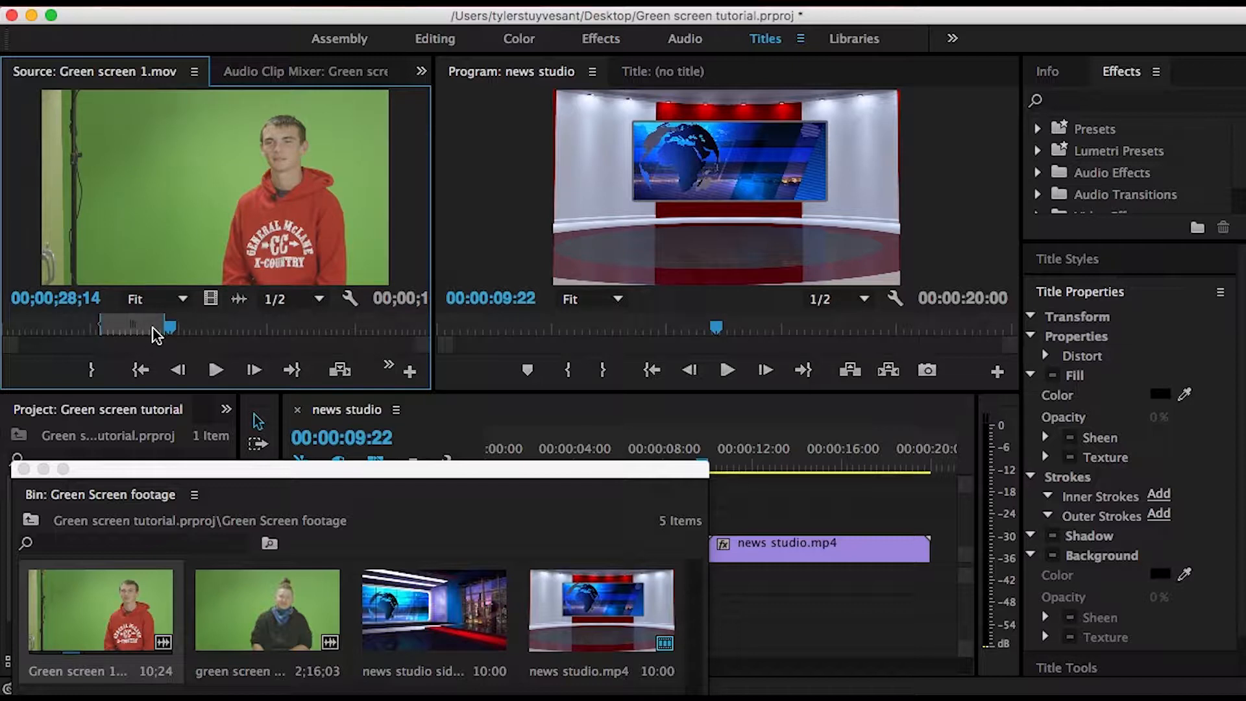
- Place the marked section of Green screen 1.mov on track V2 at the sequence start, above the news studio background
drag(415, 470, 166, 484)
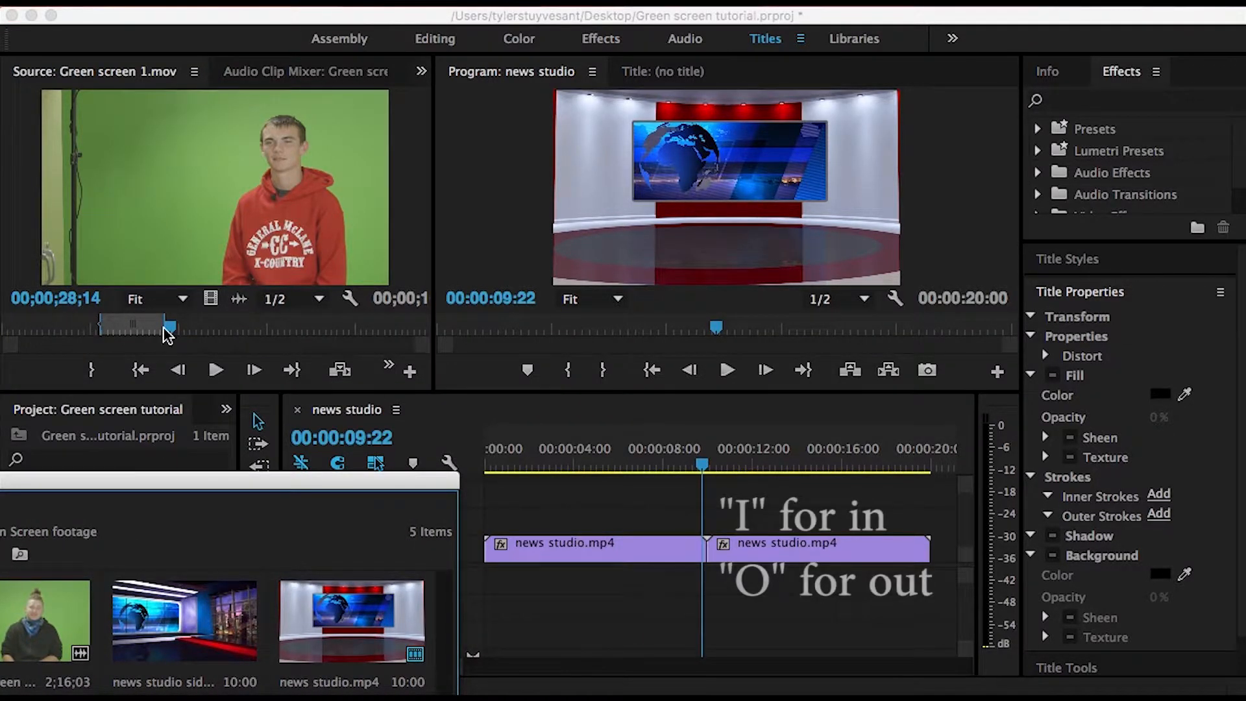
click(161, 190)
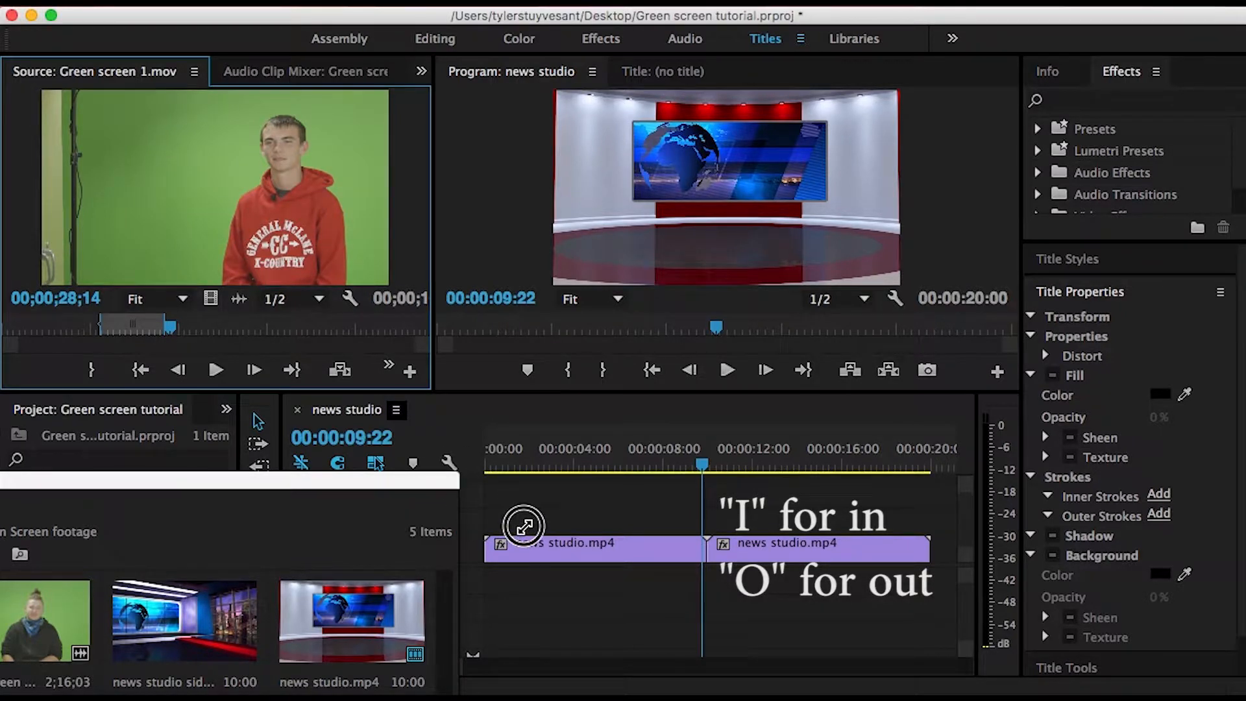
drag(221, 253, 482, 524)
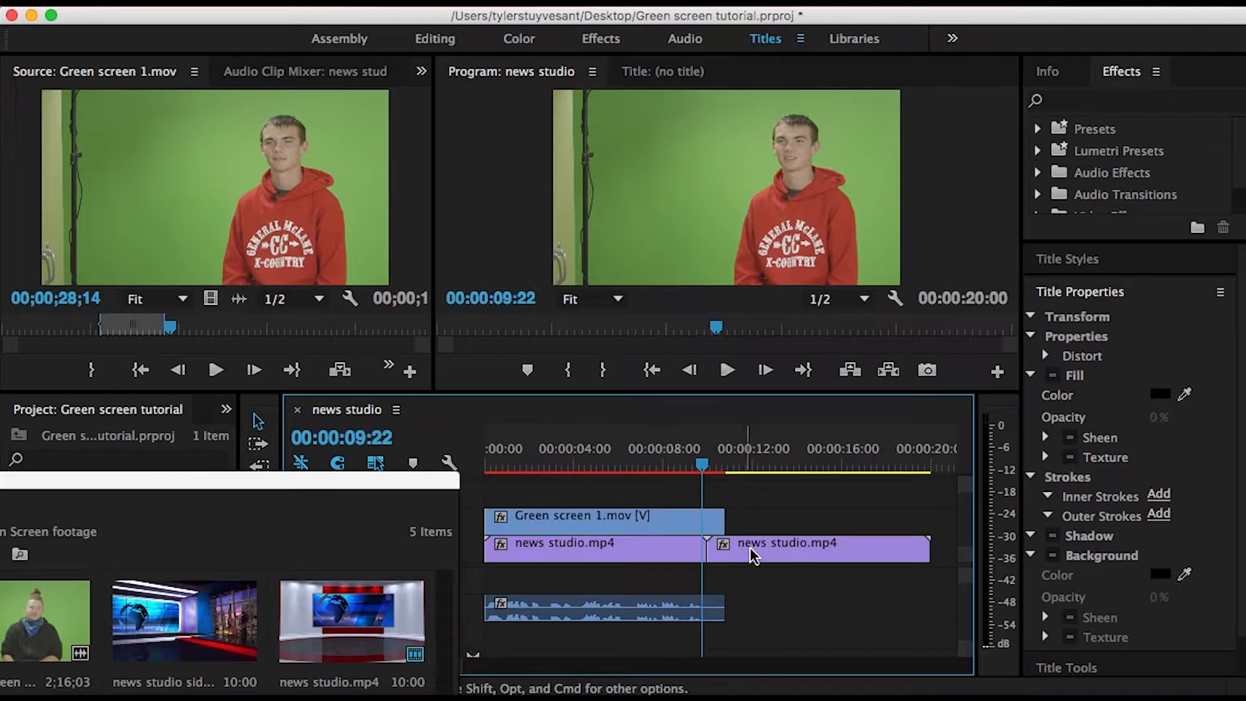
- Trim the second news studio.mp4 clip to end with the green screen clip and move the clip's audio up to track A1
drag(918, 547, 722, 545)
drag(642, 607, 645, 580)
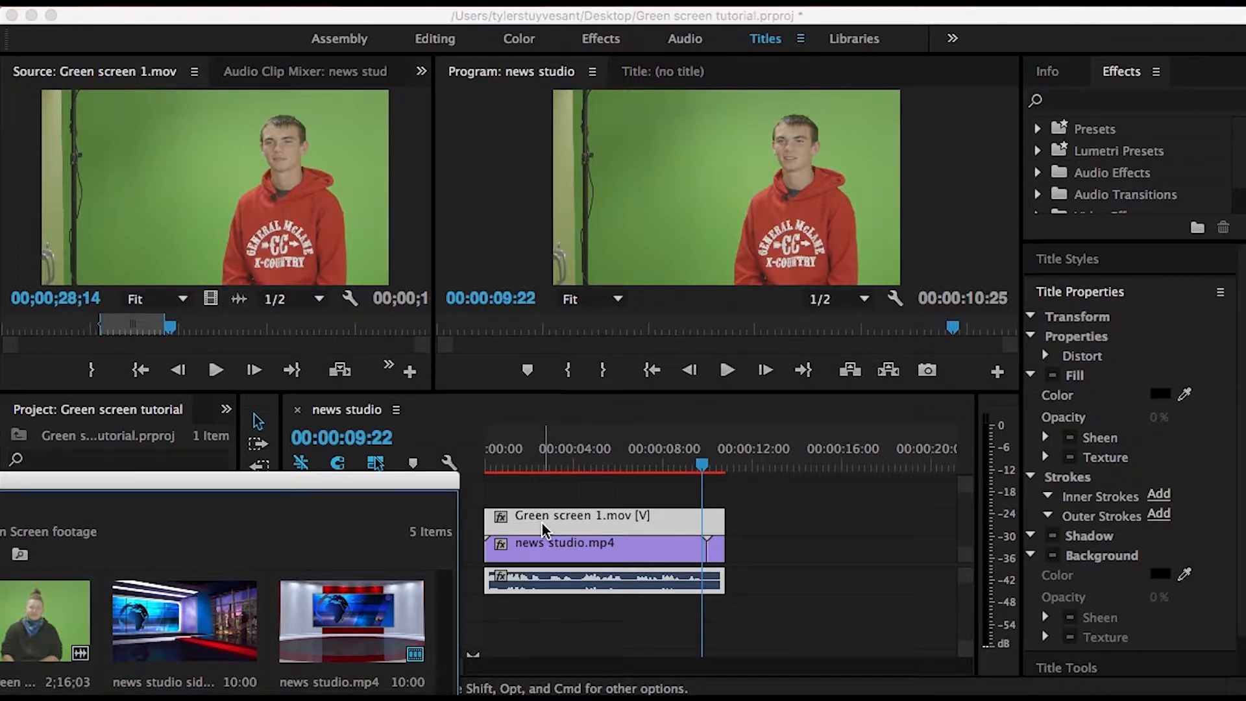
drag(367, 488, 678, 361)
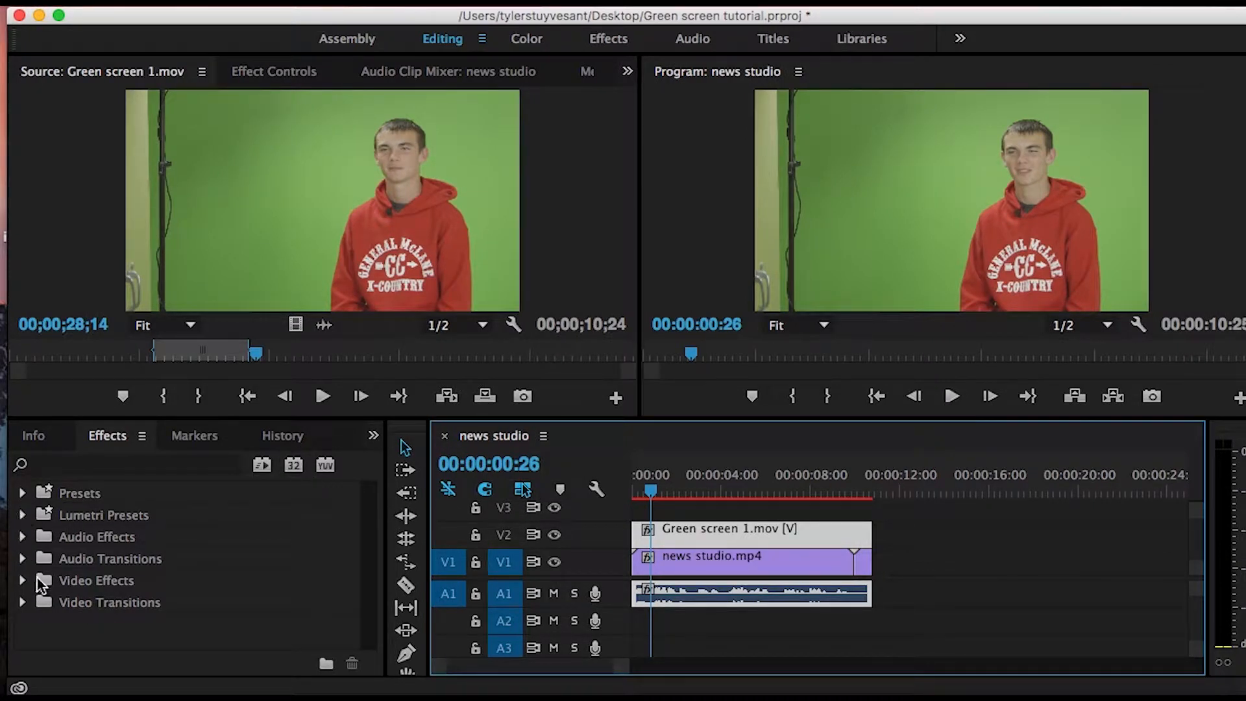
- Apply the Brightness & Contrast effect from the Color Correction video effects to the Green screen 1.mov clip on V2
click(24, 515)
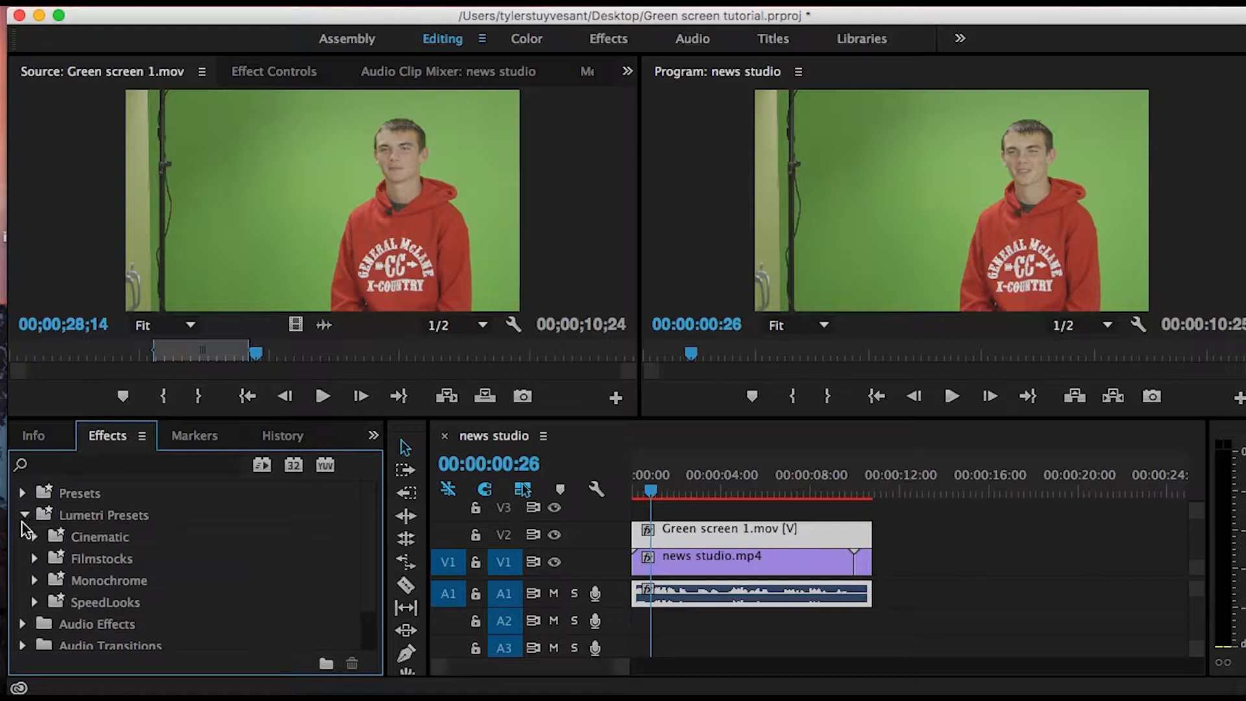
click(24, 515)
click(23, 582)
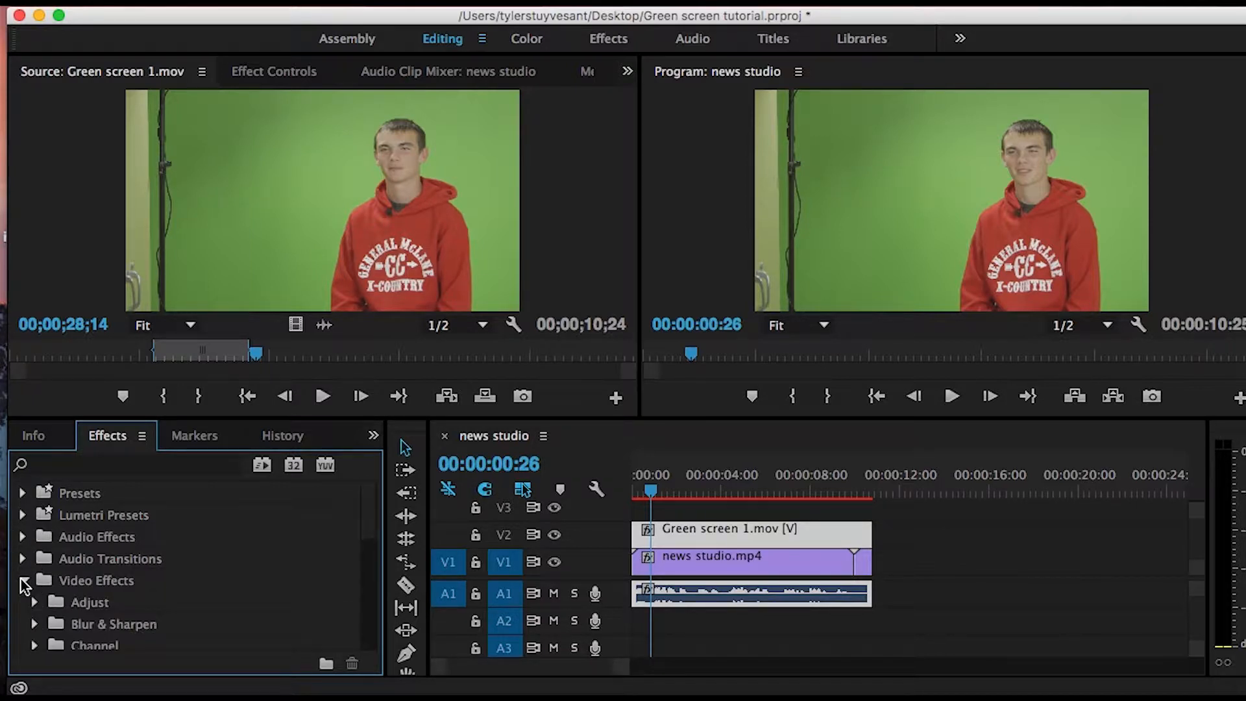
drag(367, 518, 379, 639)
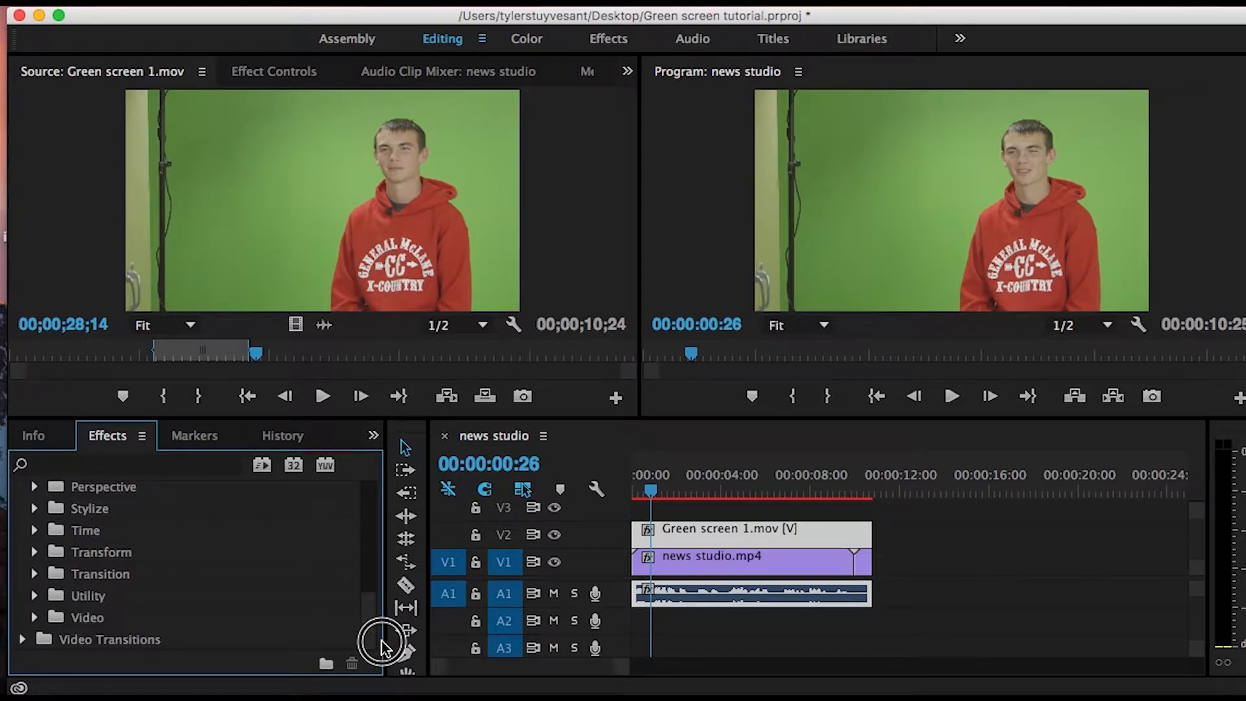
drag(382, 646, 384, 553)
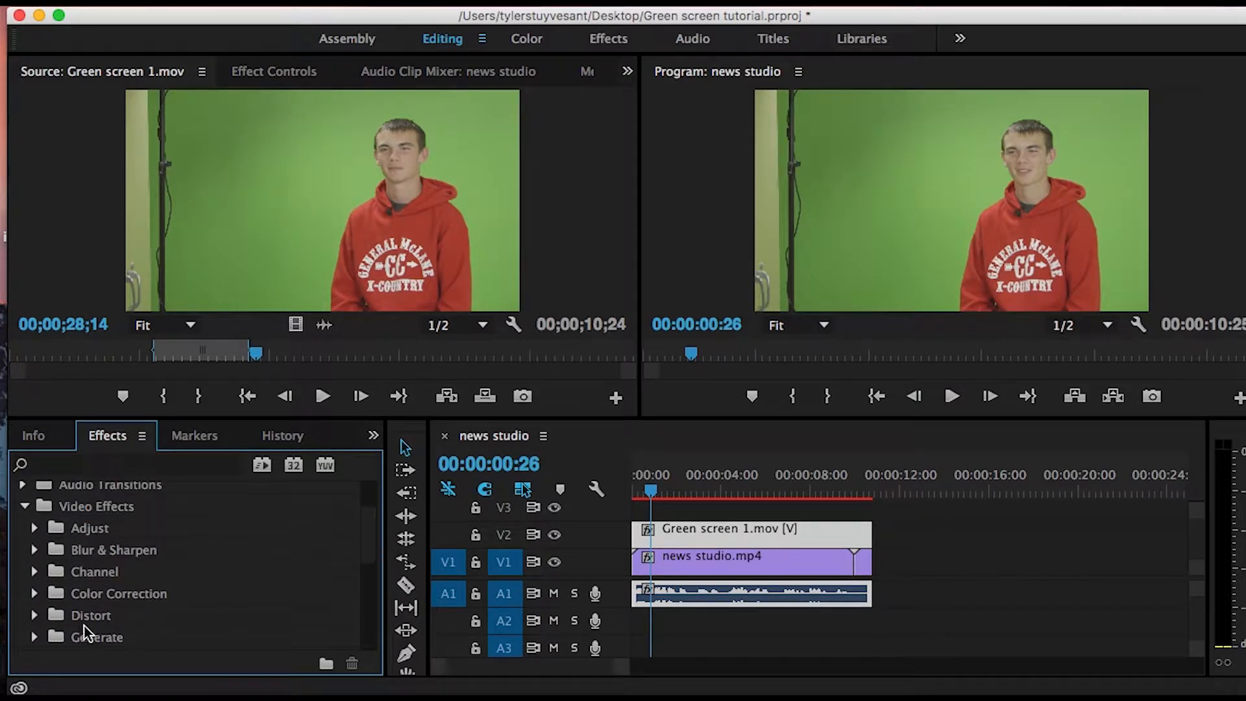
click(34, 592)
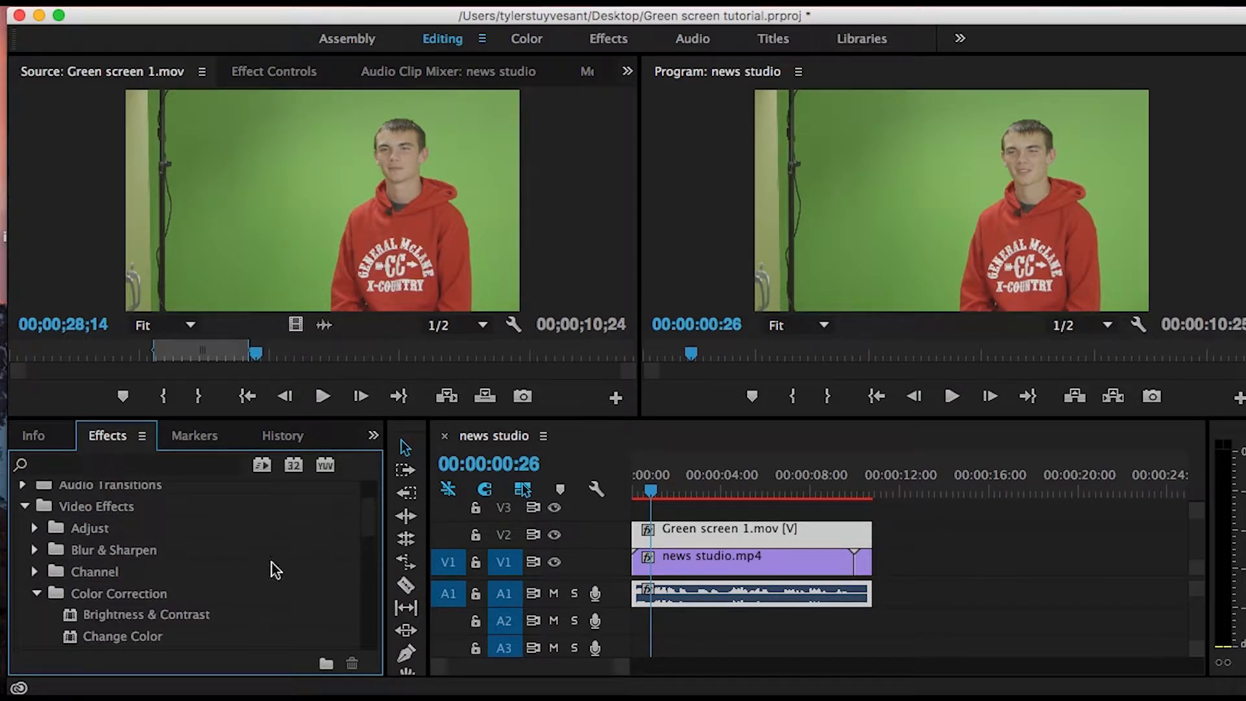
drag(368, 525, 369, 542)
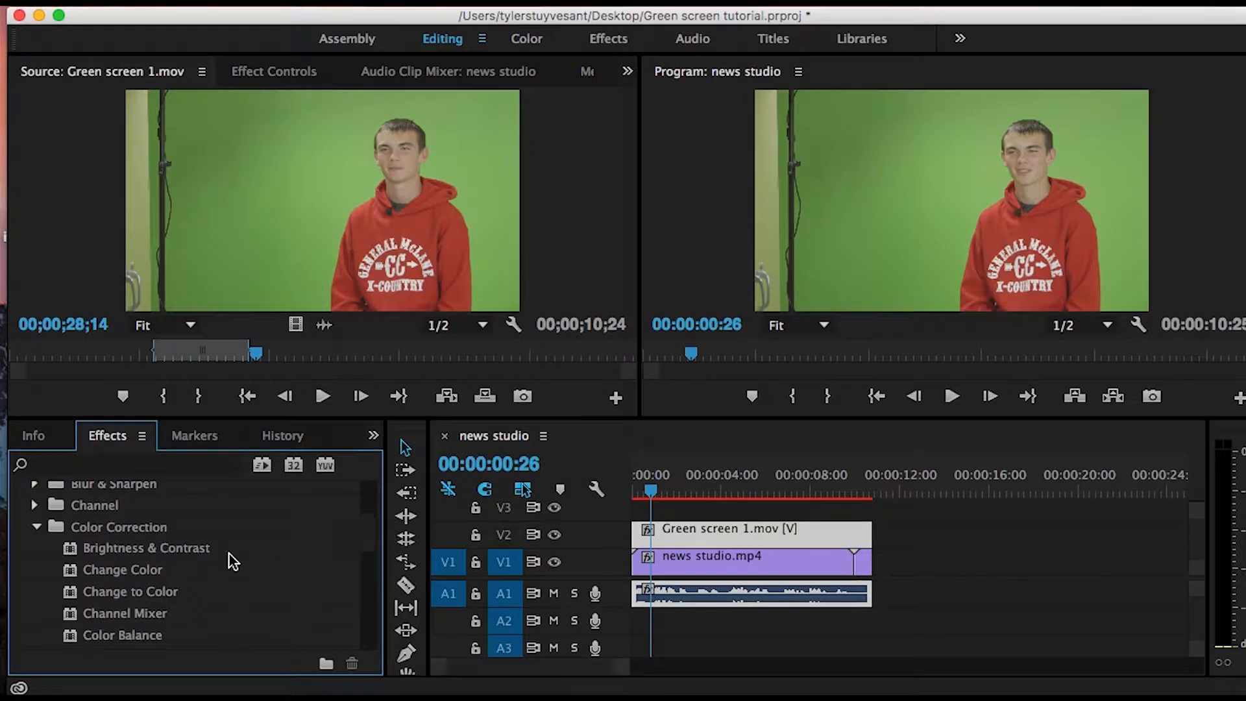
drag(92, 550, 745, 531)
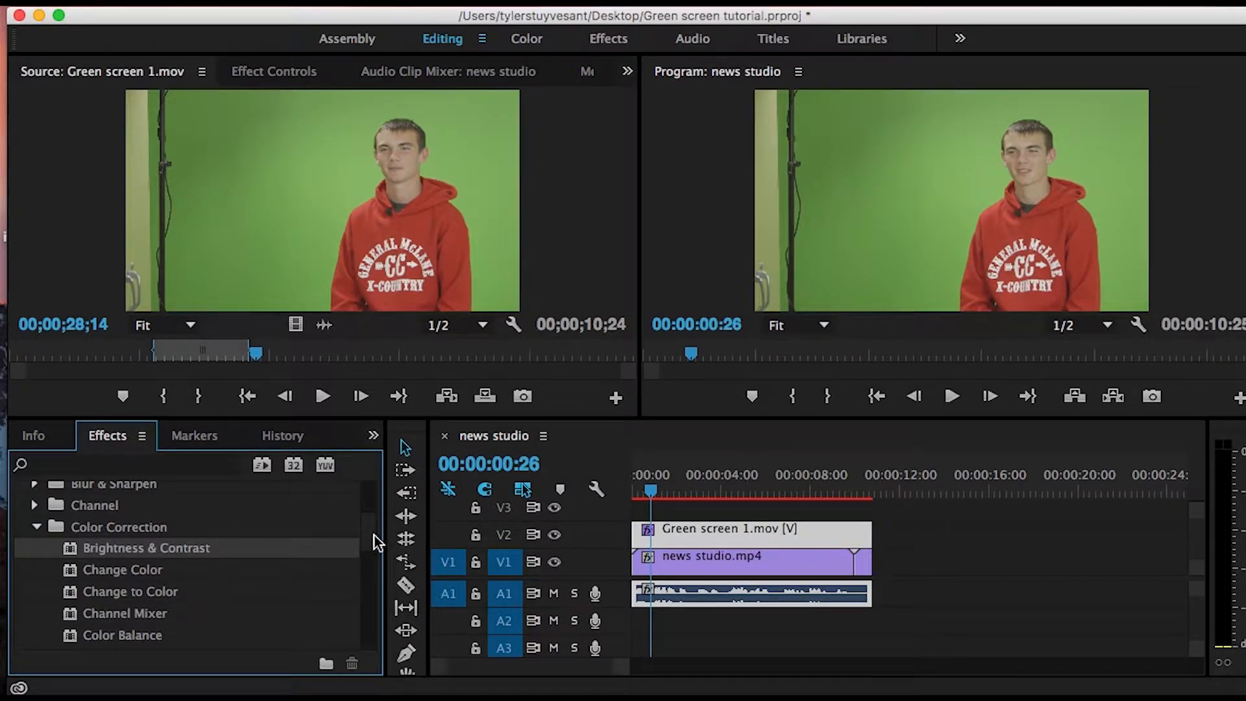
- Apply the Lumetri Color effect to the Green screen 1.mov clip and show the clip's effect settings
drag(369, 534, 373, 574)
drag(98, 590, 740, 533)
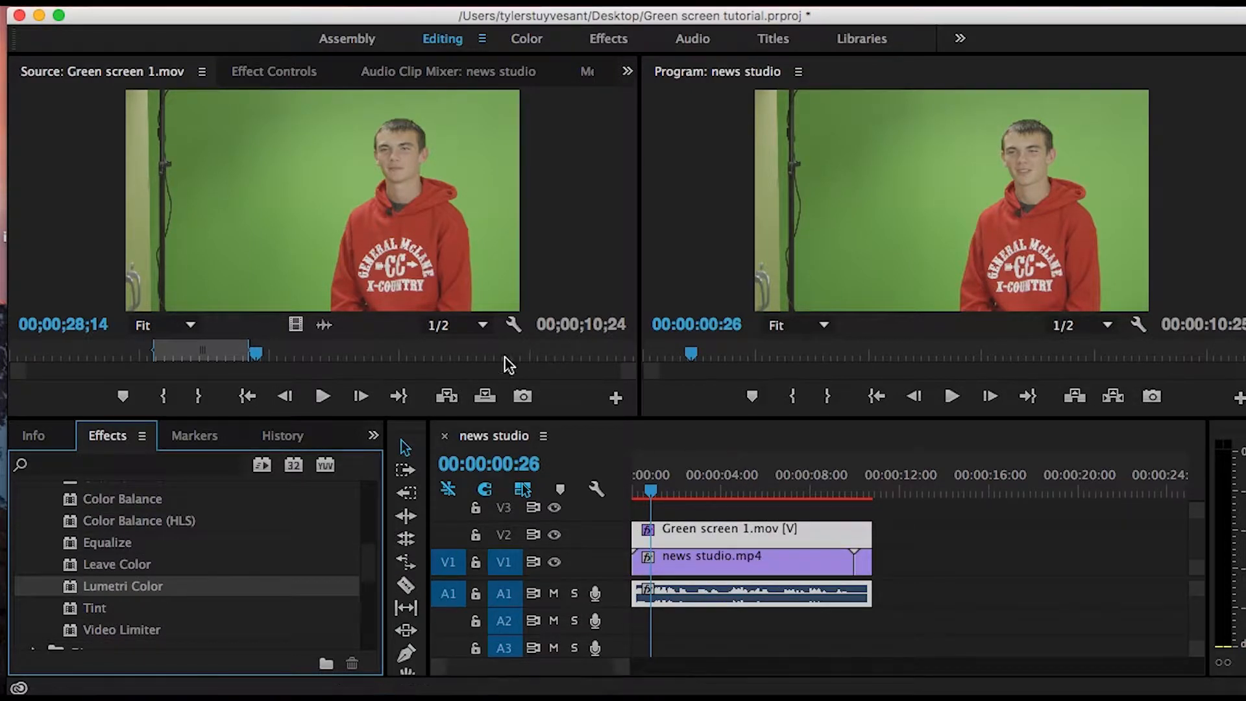
click(262, 73)
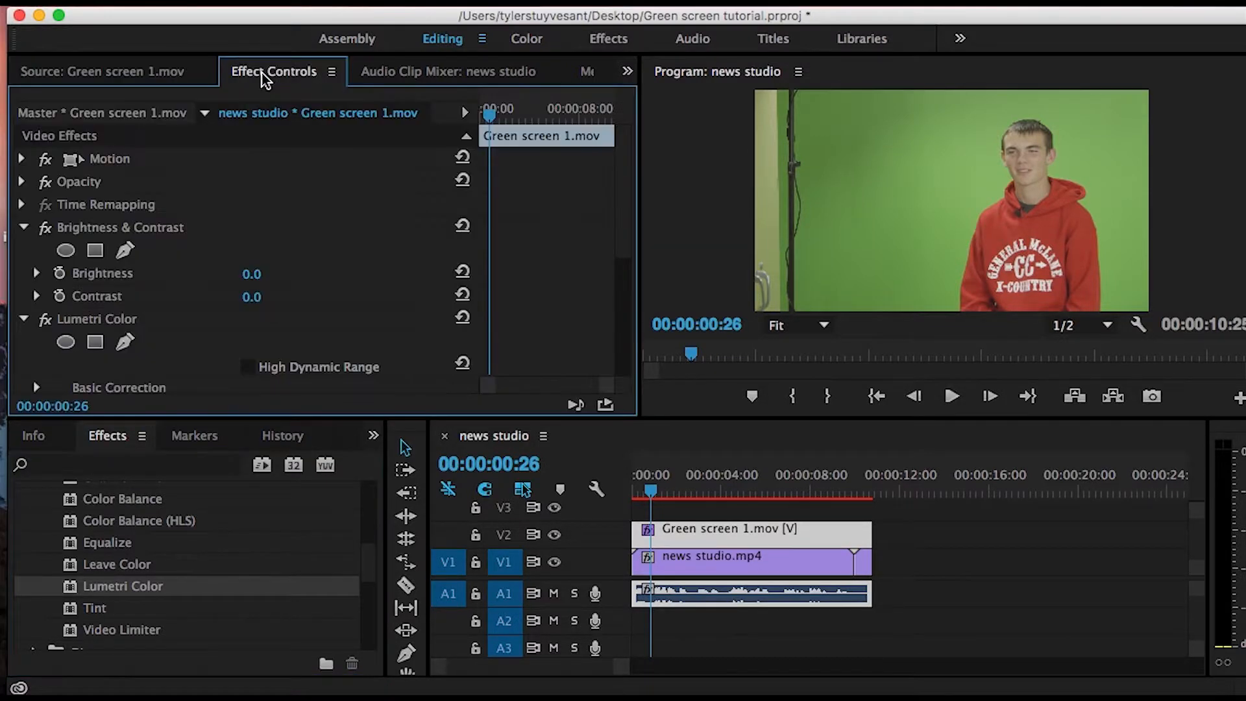
drag(620, 175, 627, 199)
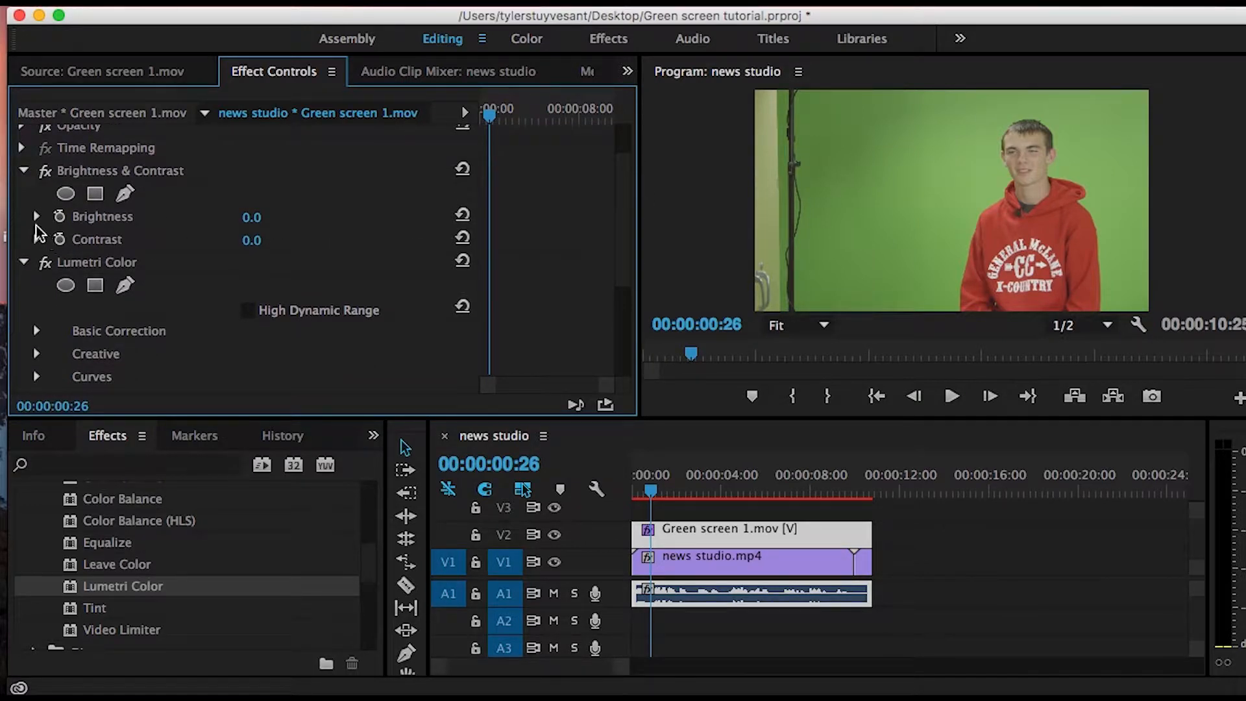
- Set the green screen clip's Brightness to -17.1 and Contrast to 3.5 in the Brightness & Contrast effect
click(37, 216)
drag(246, 258, 211, 260)
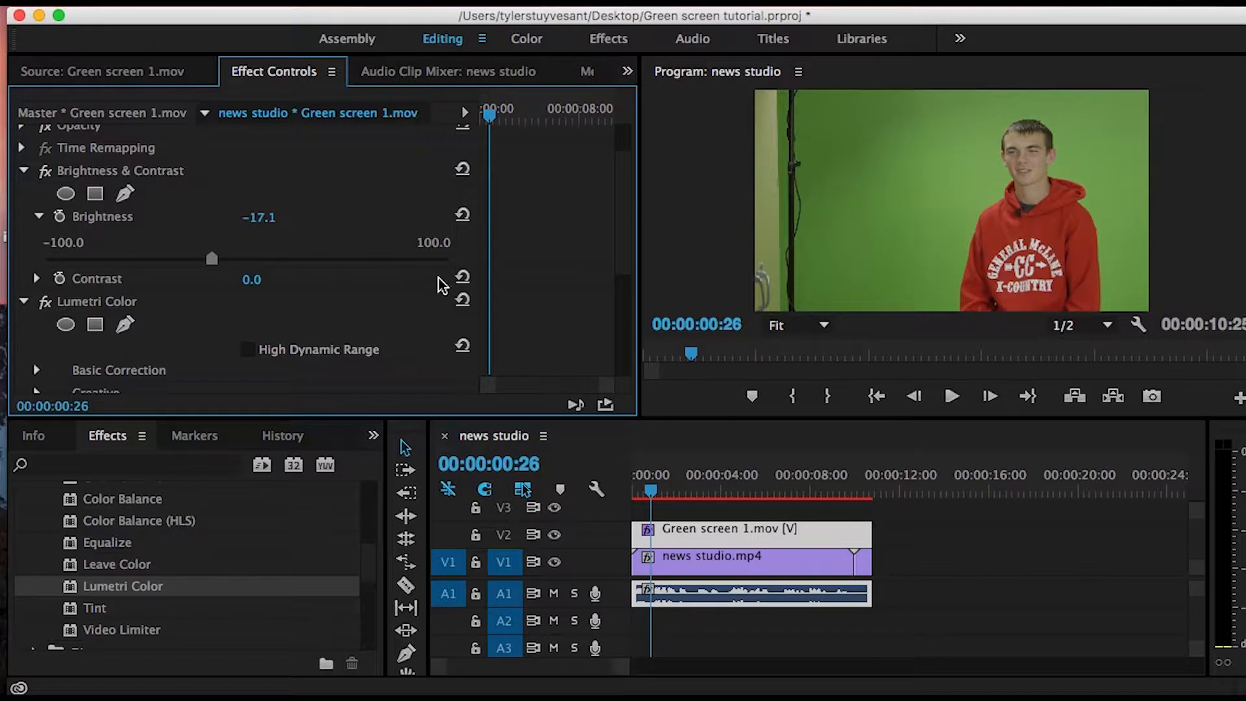
click(37, 278)
drag(247, 323, 253, 325)
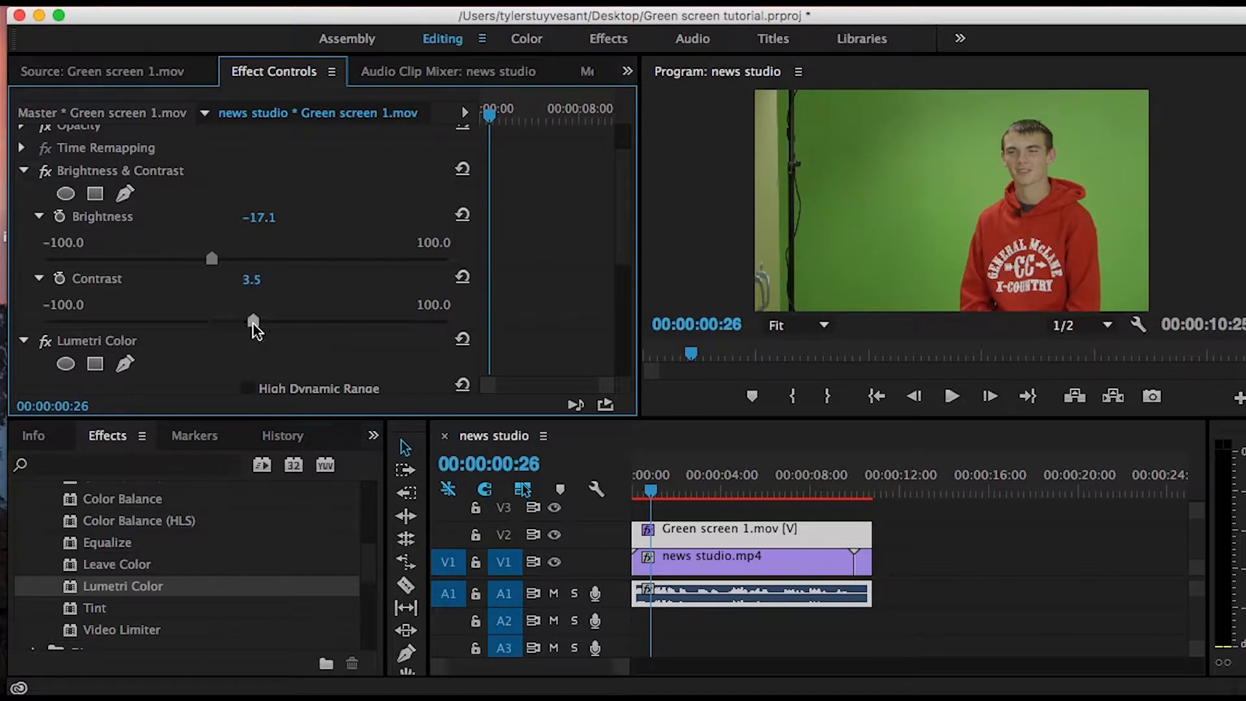
- Lower the Shadows slightly in the Tone settings of Lumetri Color's Basic Correction for the green screen clip
drag(626, 235, 620, 305)
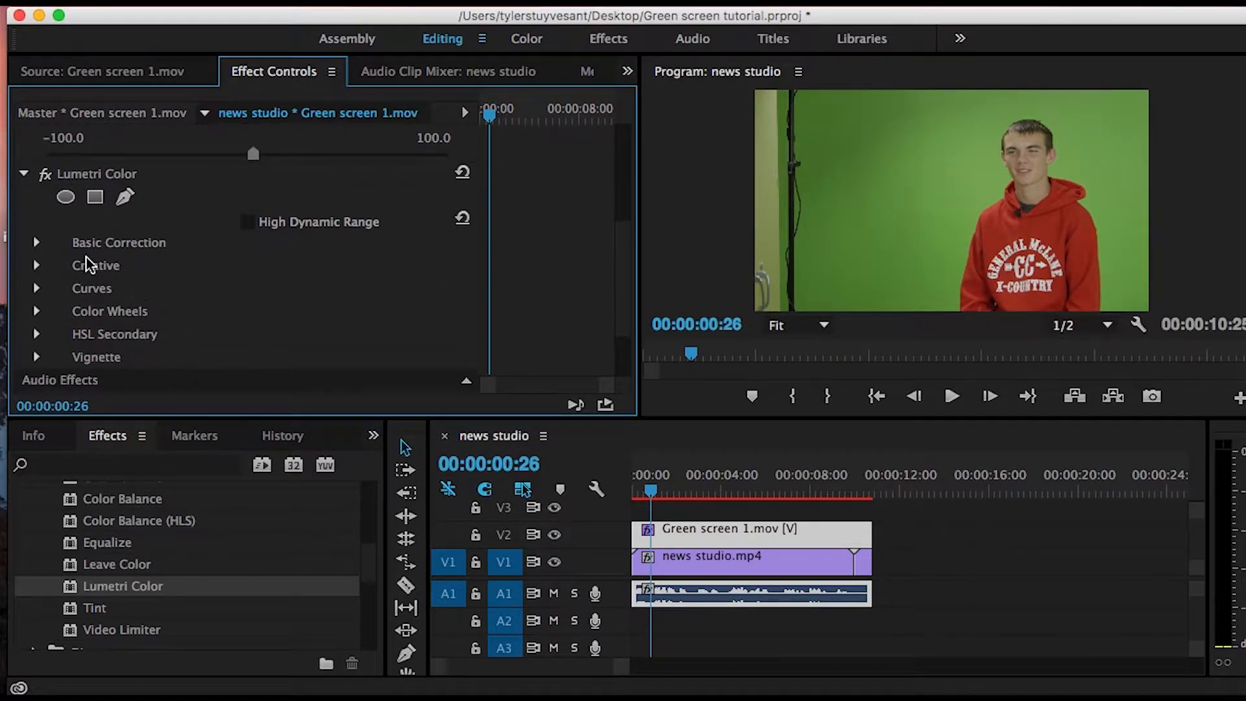
click(37, 243)
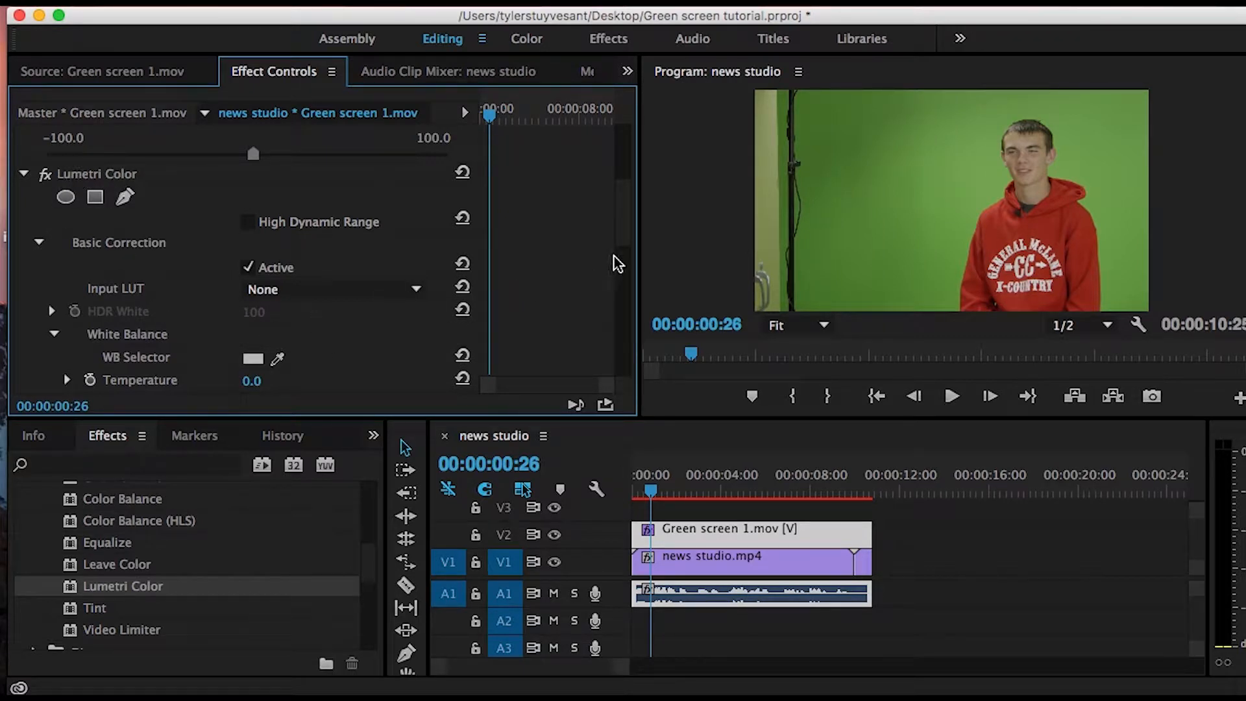
drag(622, 232, 623, 263)
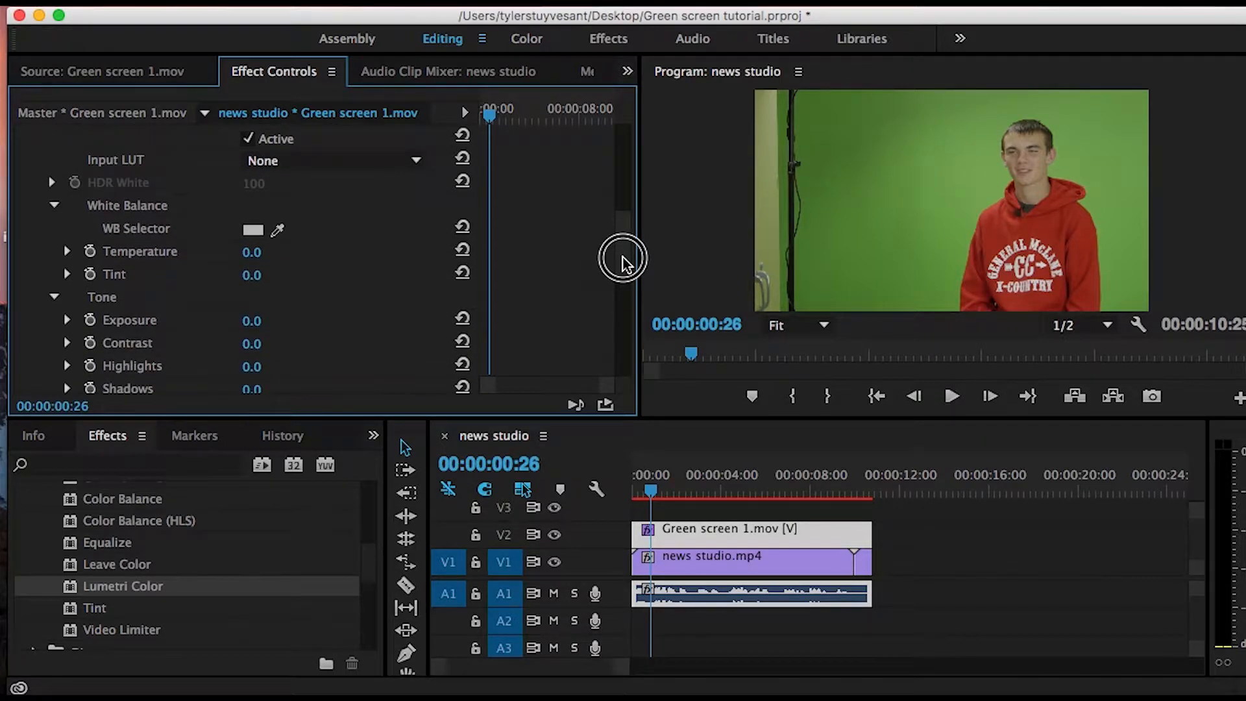
drag(621, 260, 598, 313)
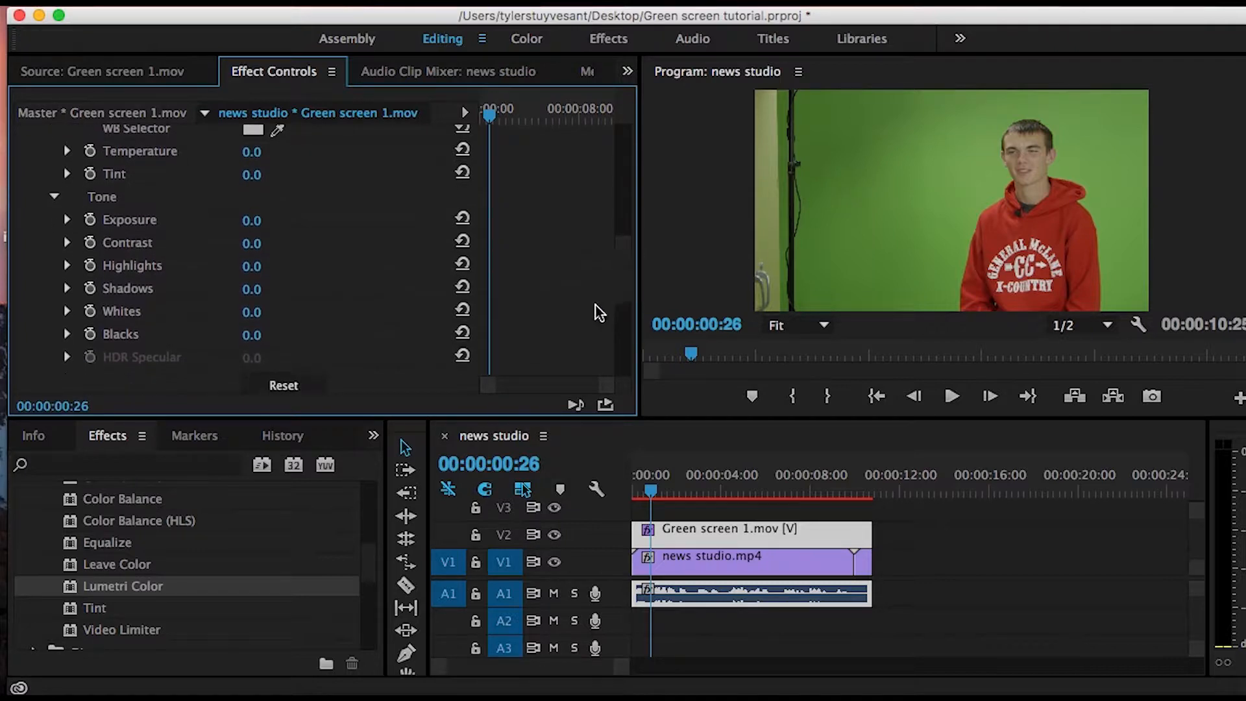
click(67, 289)
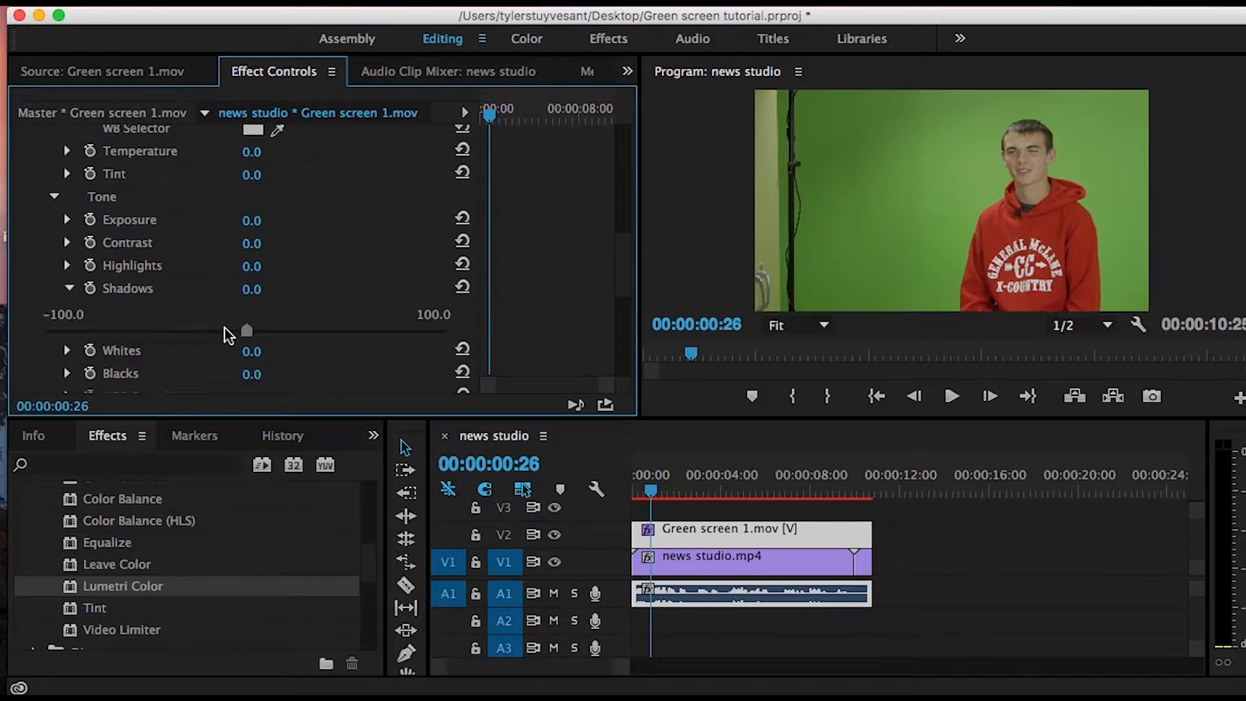
mouse_move(233, 336)
mouse_down()
mouse_move(203, 336)
mouse_move(227, 336)
mouse_up()
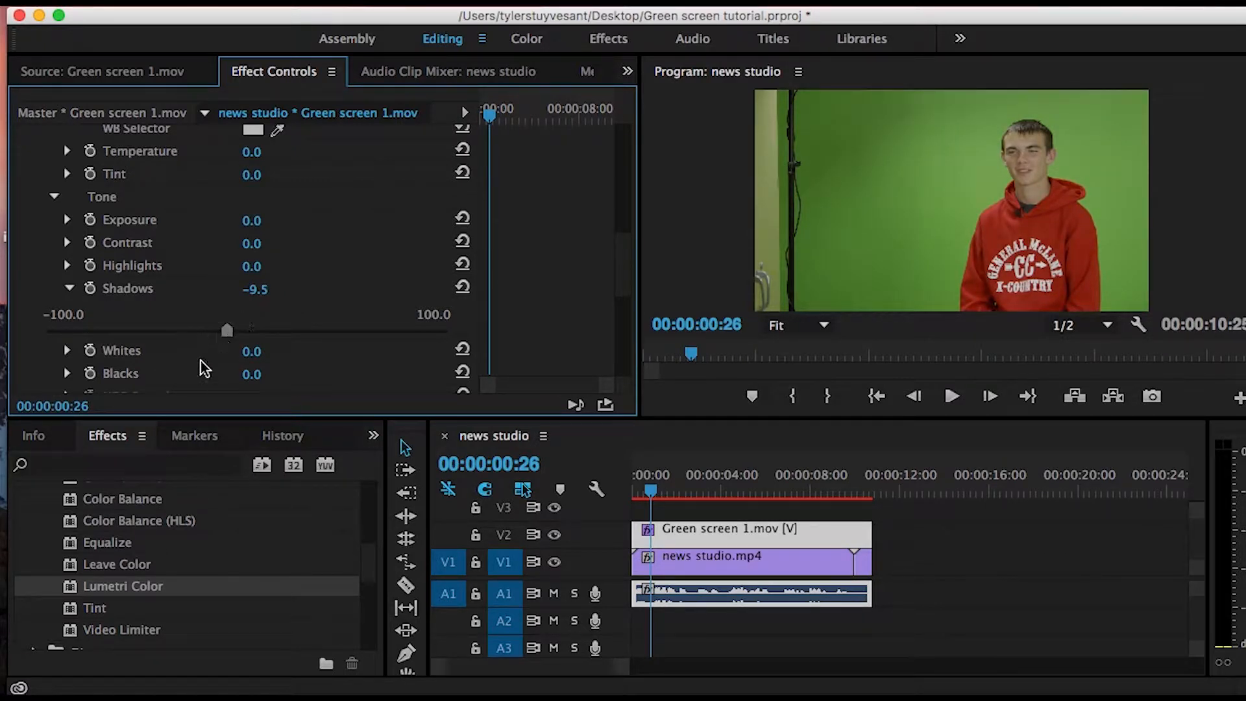
click(69, 291)
- Raise the Saturation to 104.1 in Lumetri Color's Basic Correction for the green screen clip
drag(618, 291, 618, 330)
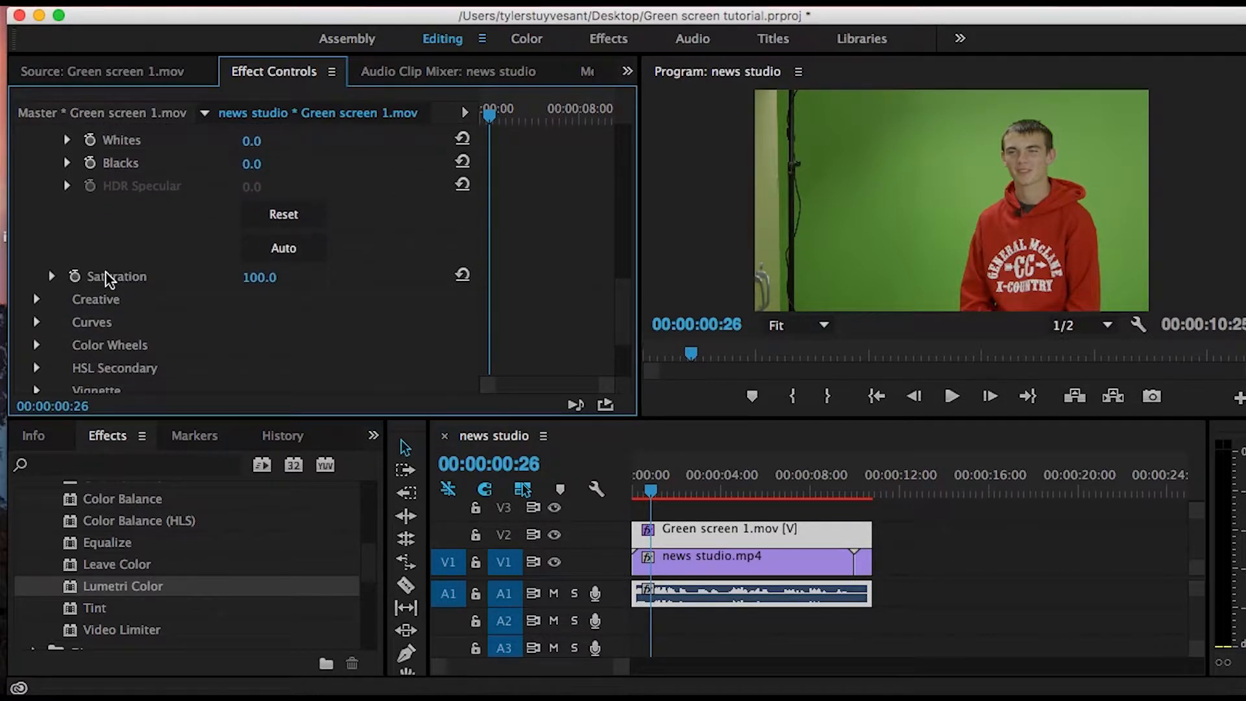
click(50, 277)
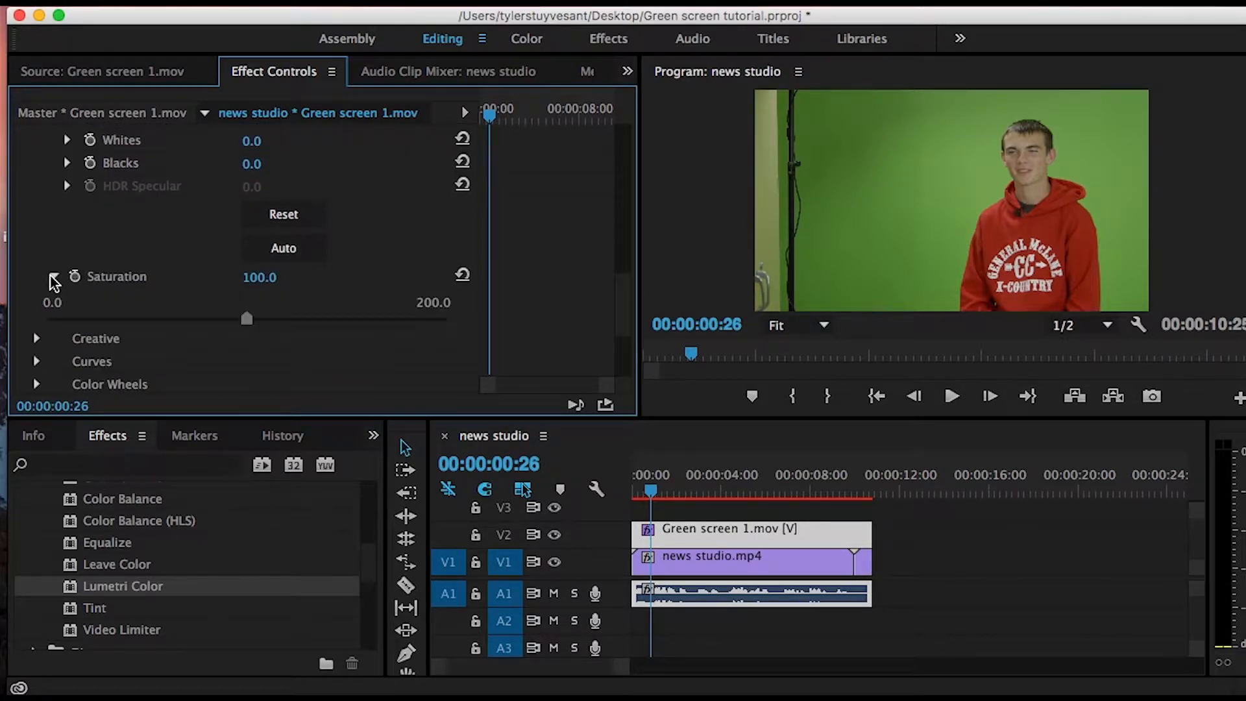
click(257, 319)
drag(255, 320, 253, 320)
- Raise the Vibrance slightly in the Creative Adjustments of Lumetri Color for the green screen clip
drag(620, 311, 622, 336)
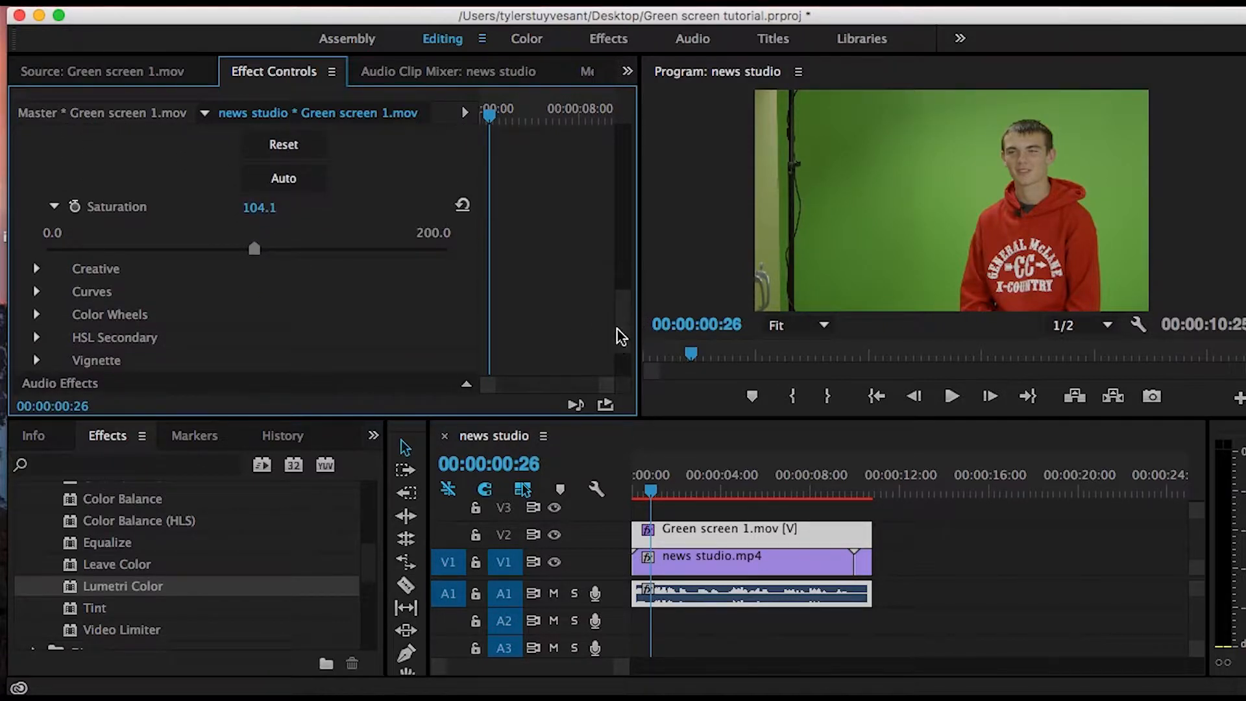
click(34, 269)
click(69, 341)
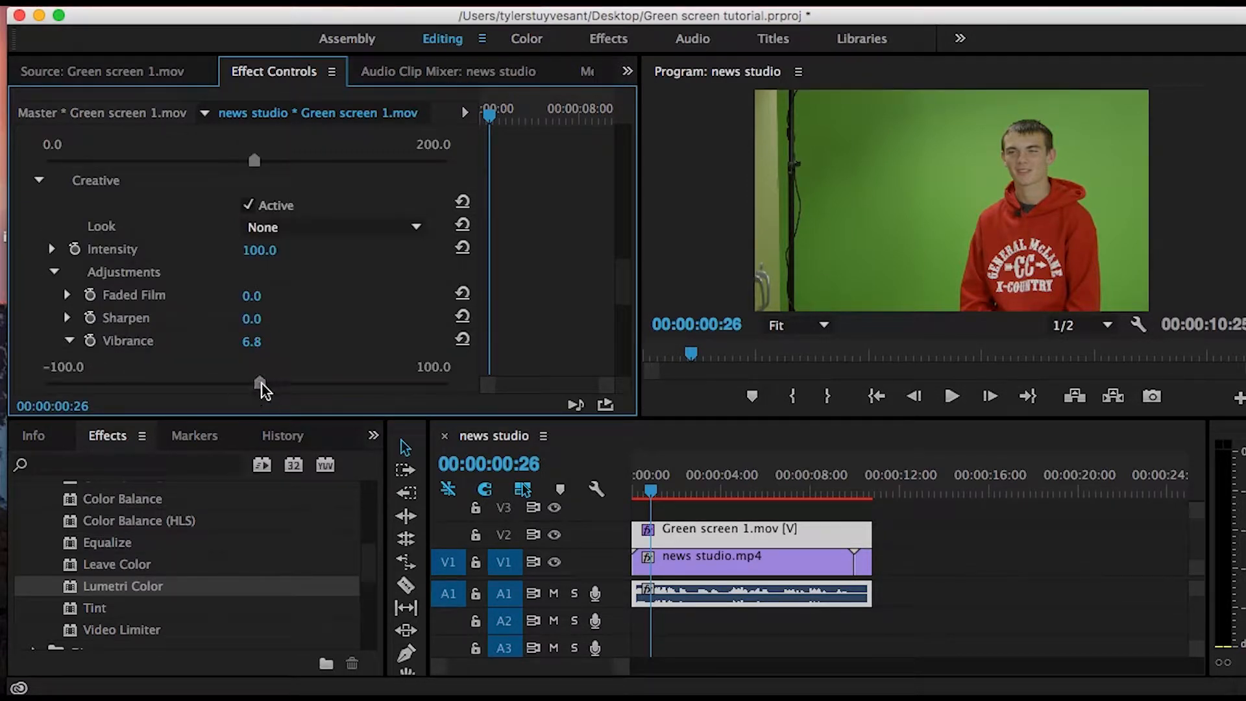
drag(266, 383, 268, 384)
- Set the green screen clip's Basic Correction Saturation to 99.7 and its Creative Vibrance to 16.5 in Lumetri Color
drag(624, 302, 624, 279)
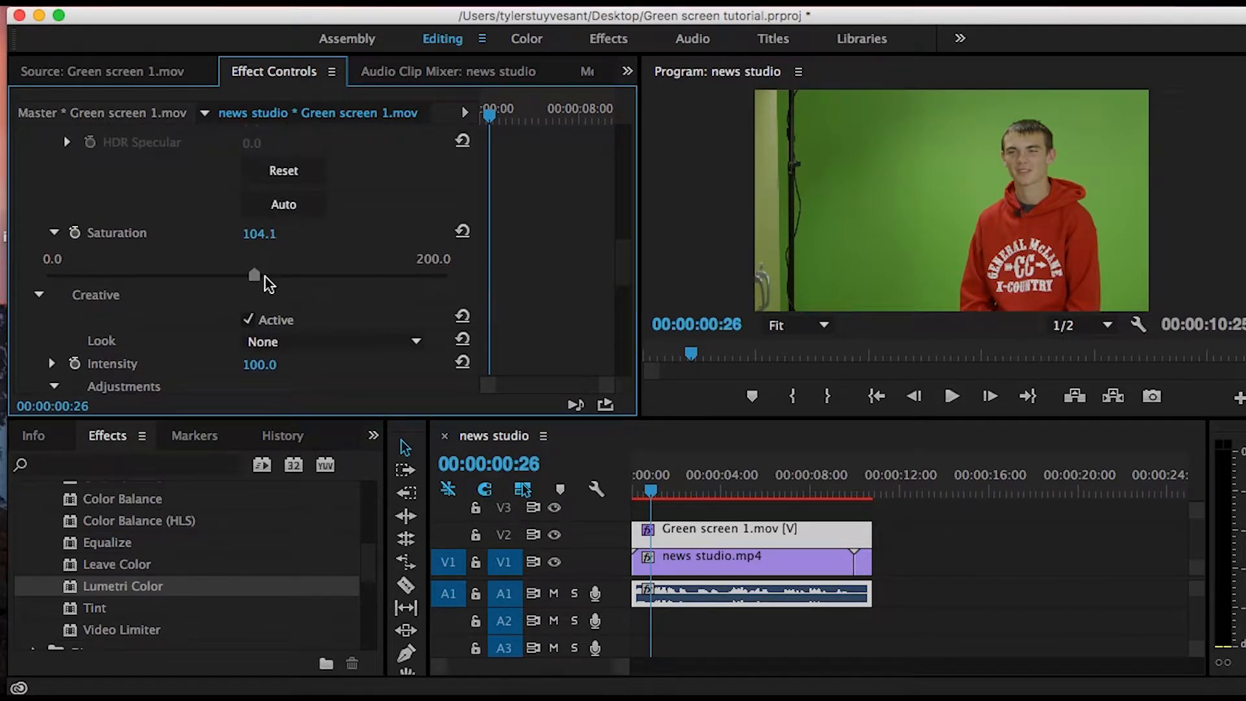
drag(253, 276, 248, 279)
drag(247, 286, 247, 283)
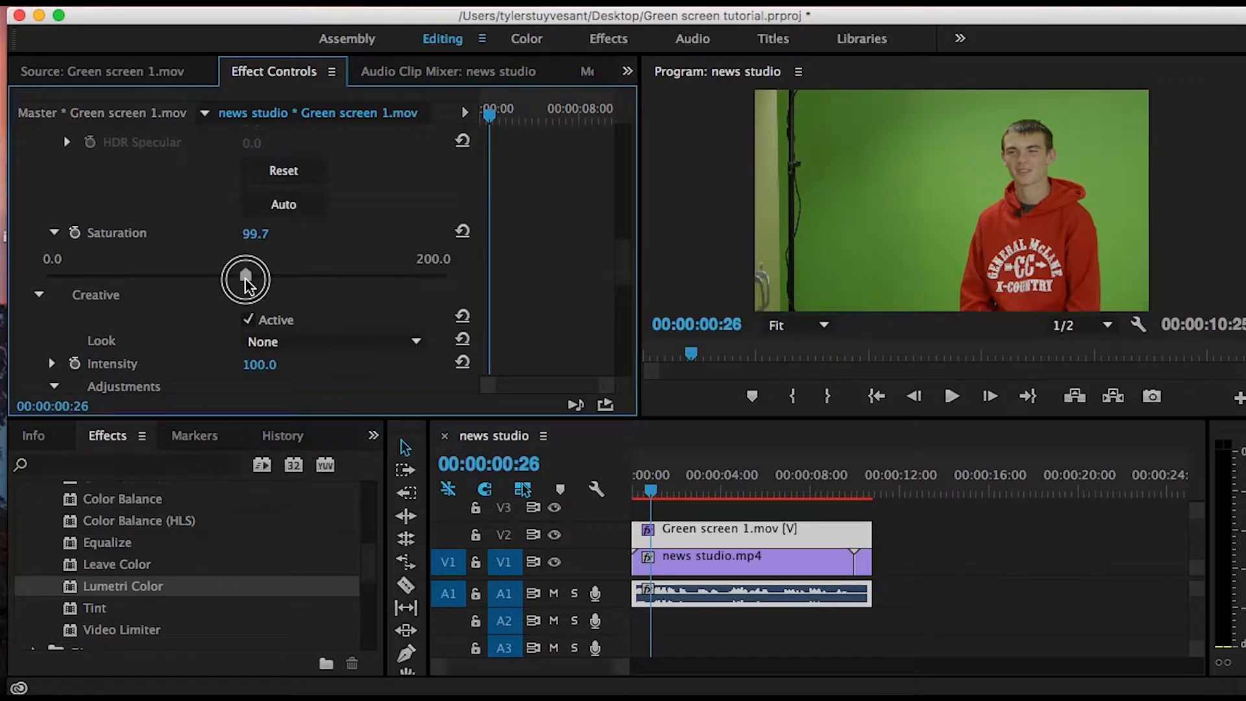
drag(626, 277, 586, 320)
drag(268, 285, 279, 286)
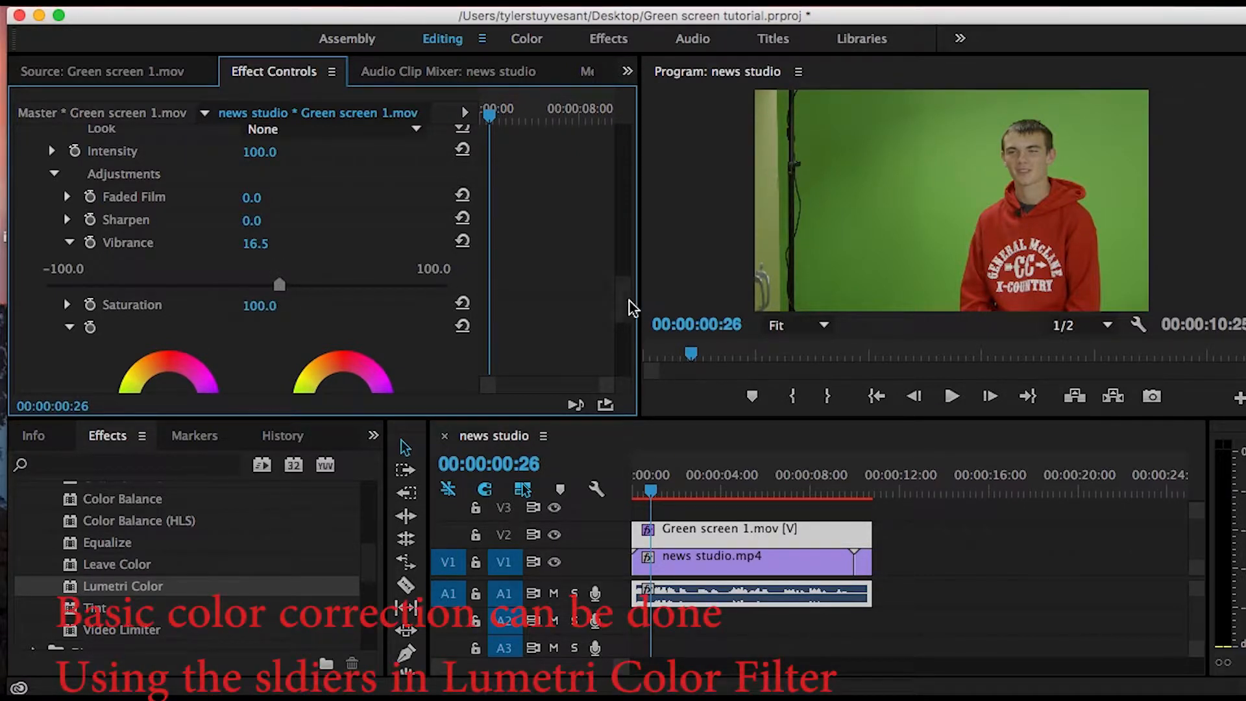
- Apply the Crop effect from the Transform video effects to the Green screen 1.mov clip on V2
drag(620, 308, 624, 173)
drag(372, 580, 361, 538)
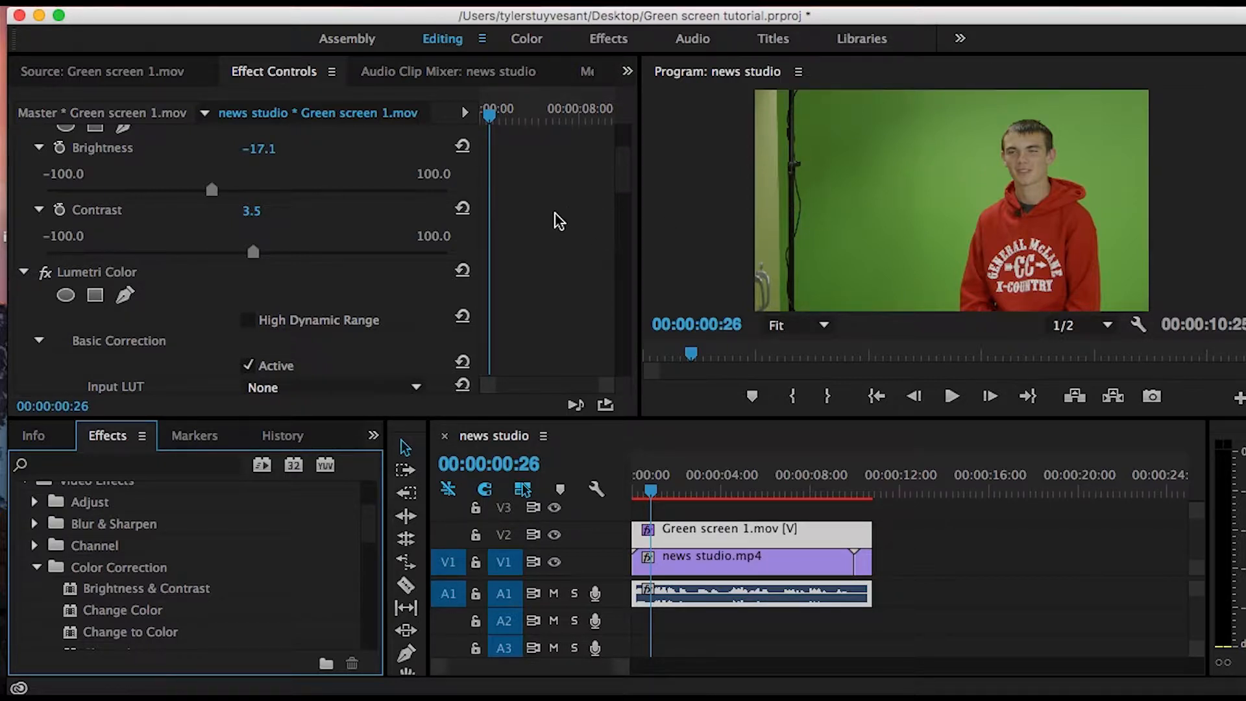
click(39, 567)
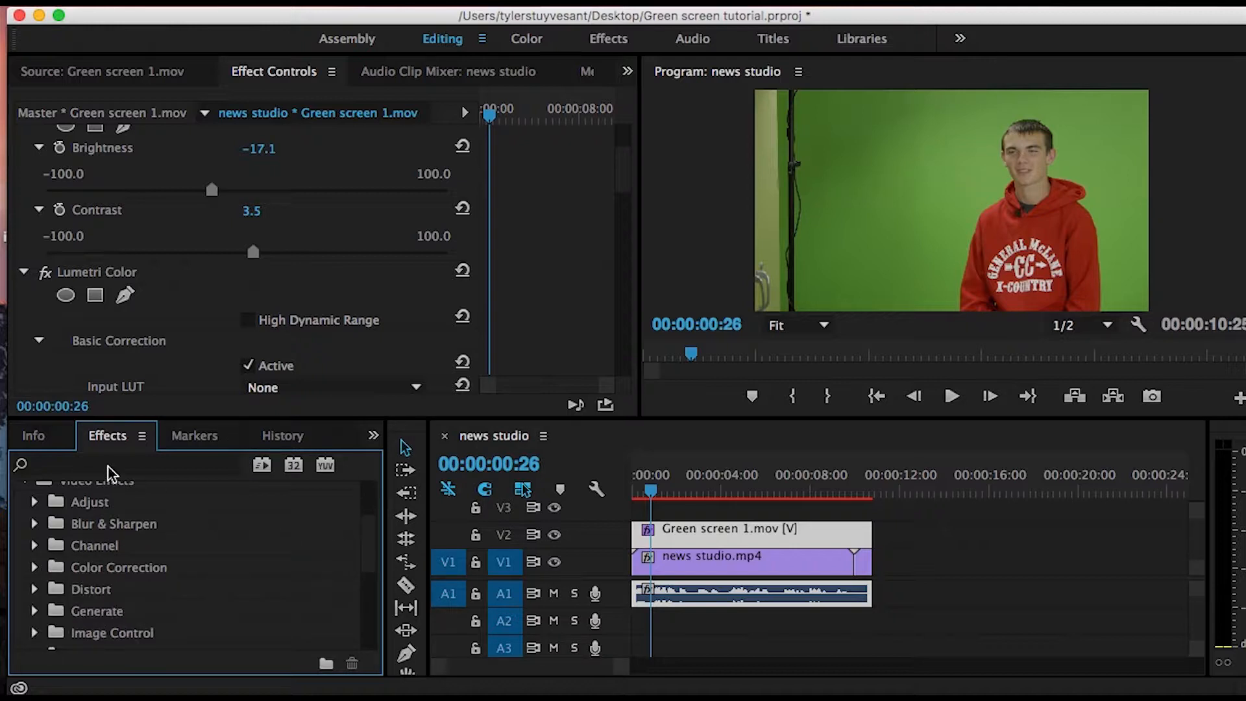
scroll(370, 534, up, 3)
drag(363, 530, 362, 608)
click(35, 612)
drag(104, 547, 696, 538)
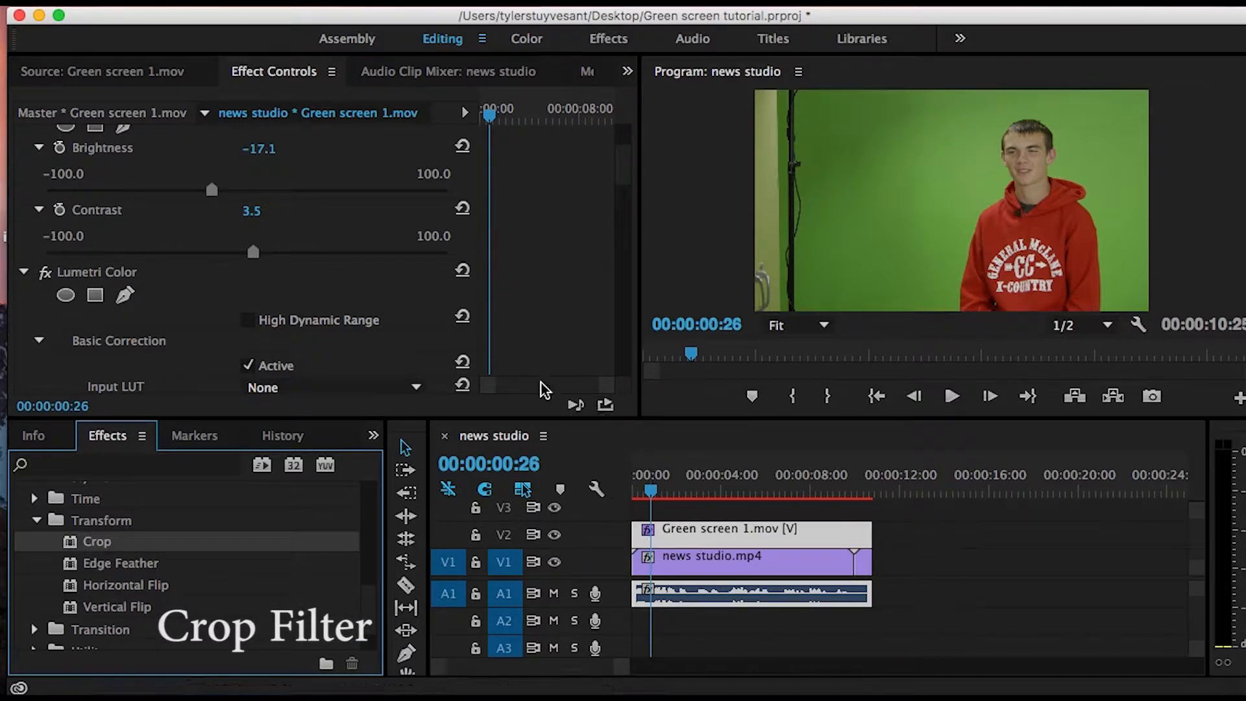
- Collapse Lumetri Color's Saturation, Creative, Tone and White Balance settings and show the Crop effect's settings
click(623, 178)
scroll(624, 180, down, 1)
scroll(624, 189, down, 10)
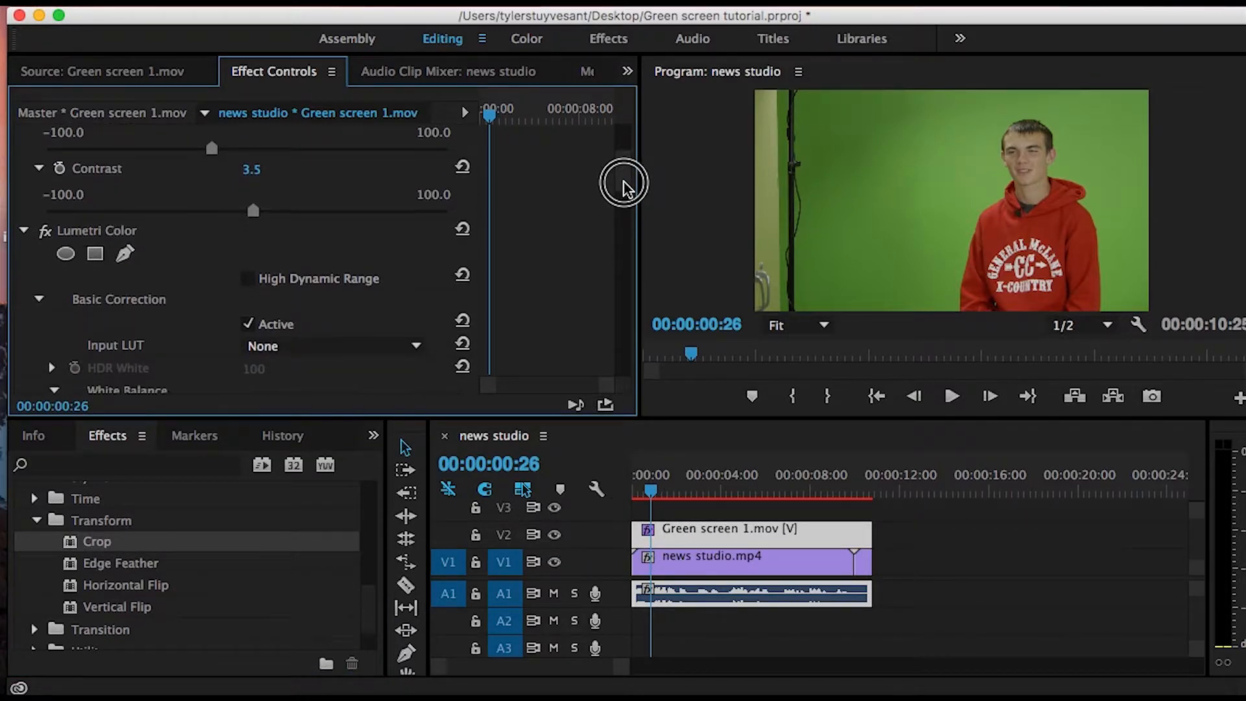
scroll(624, 215, down, 8)
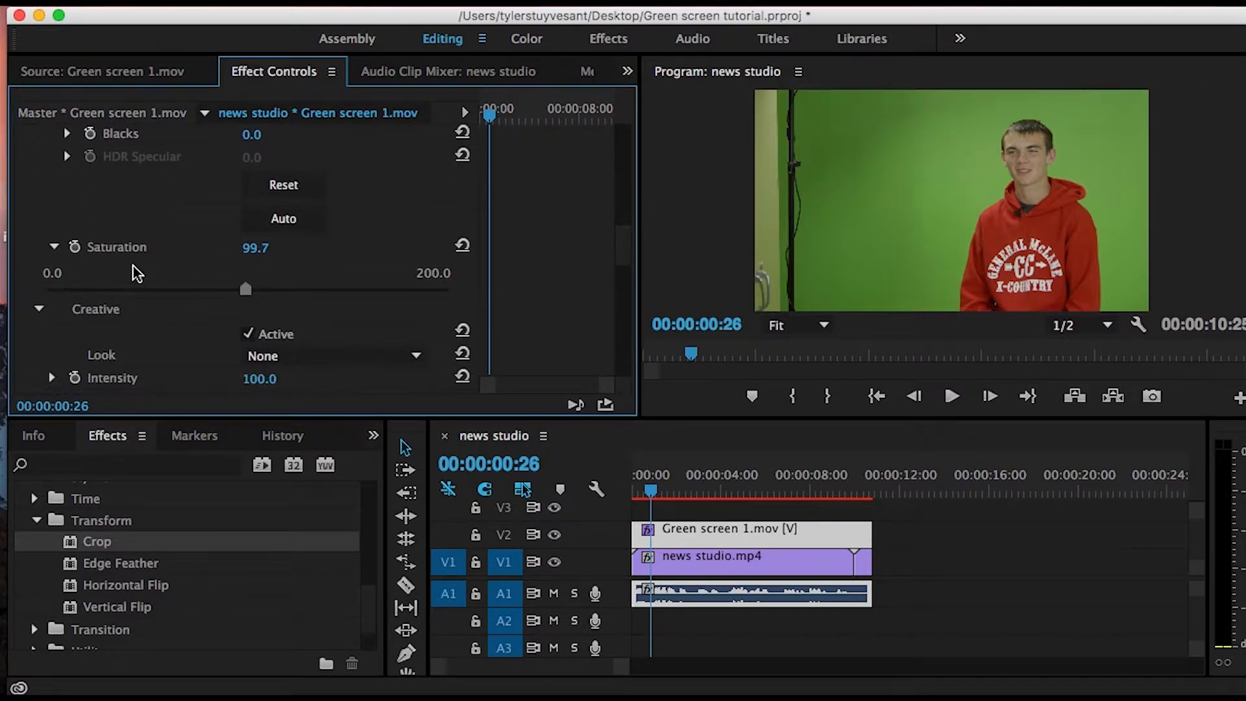
click(54, 247)
click(39, 270)
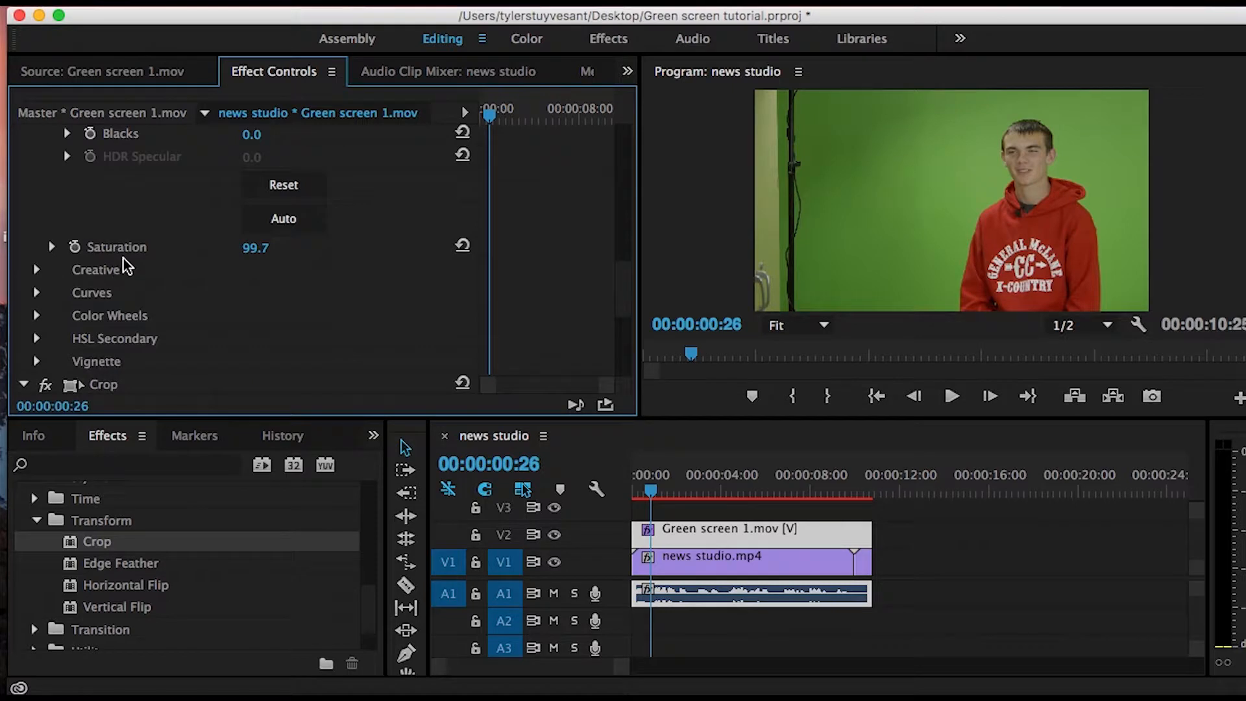
click(621, 266)
drag(622, 265, 636, 217)
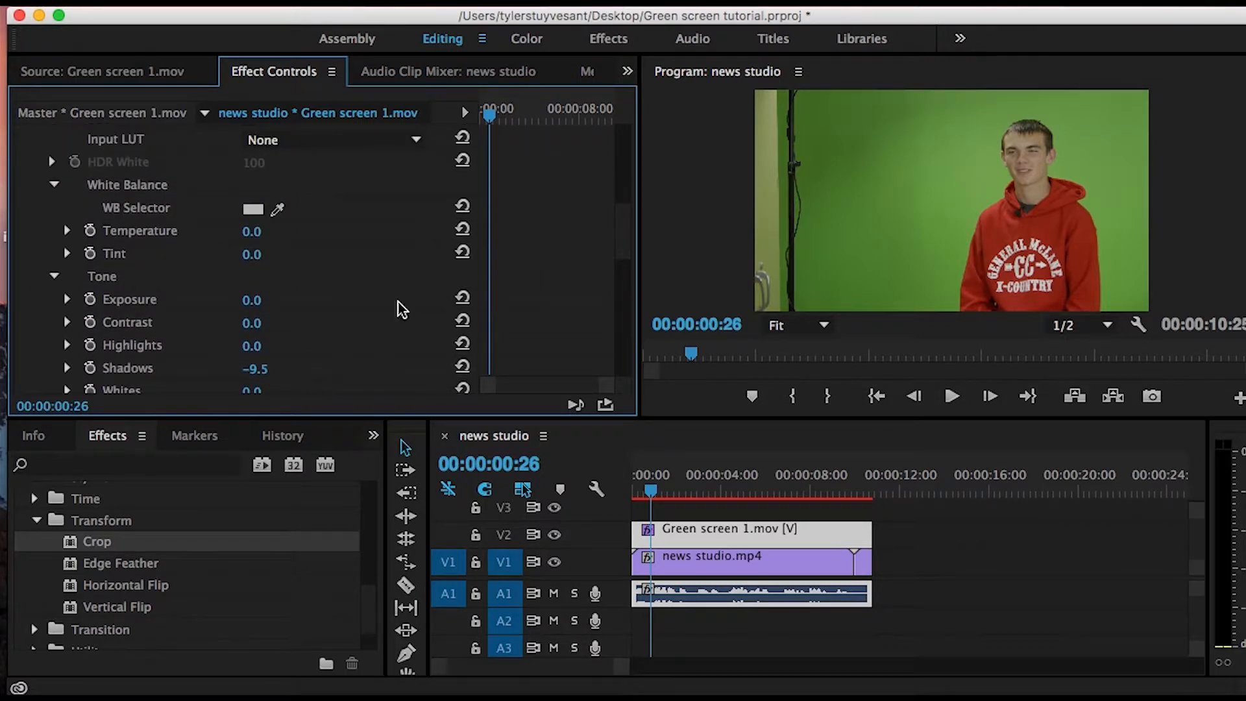
click(54, 279)
click(54, 185)
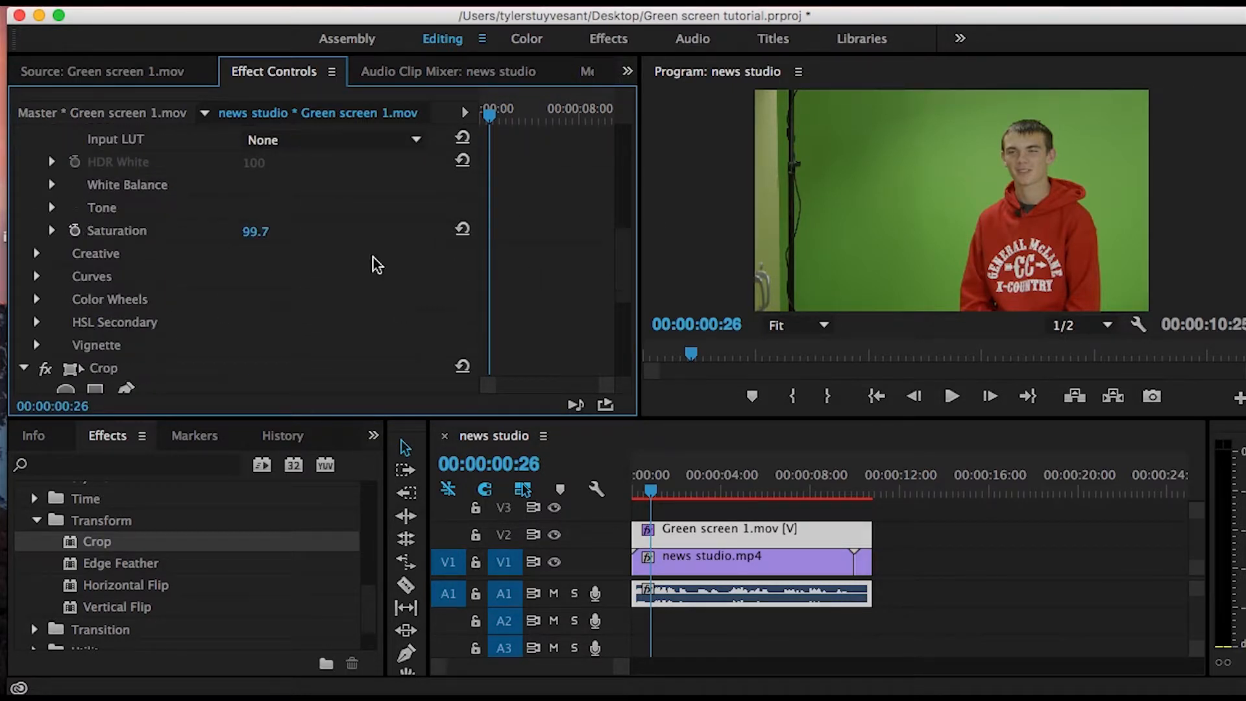
drag(621, 270, 623, 314)
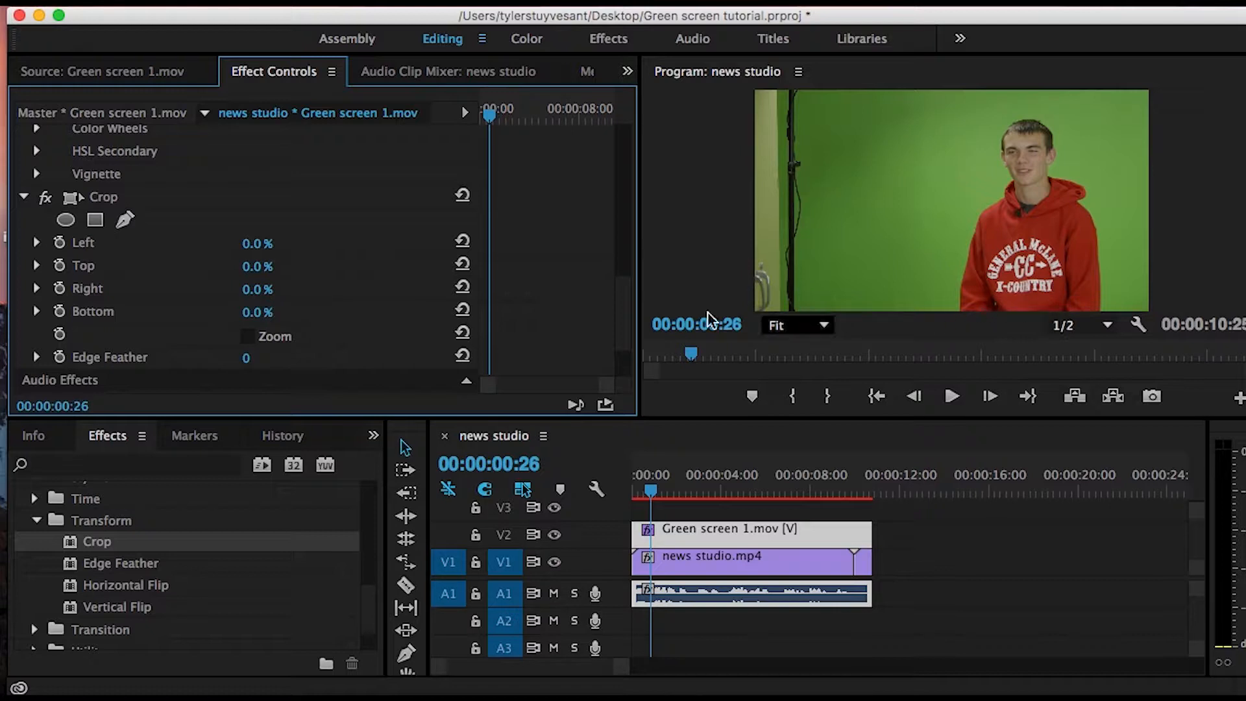
- Crop the green screen clip by 42.0% on the Left and 6.8% on the Top
click(36, 244)
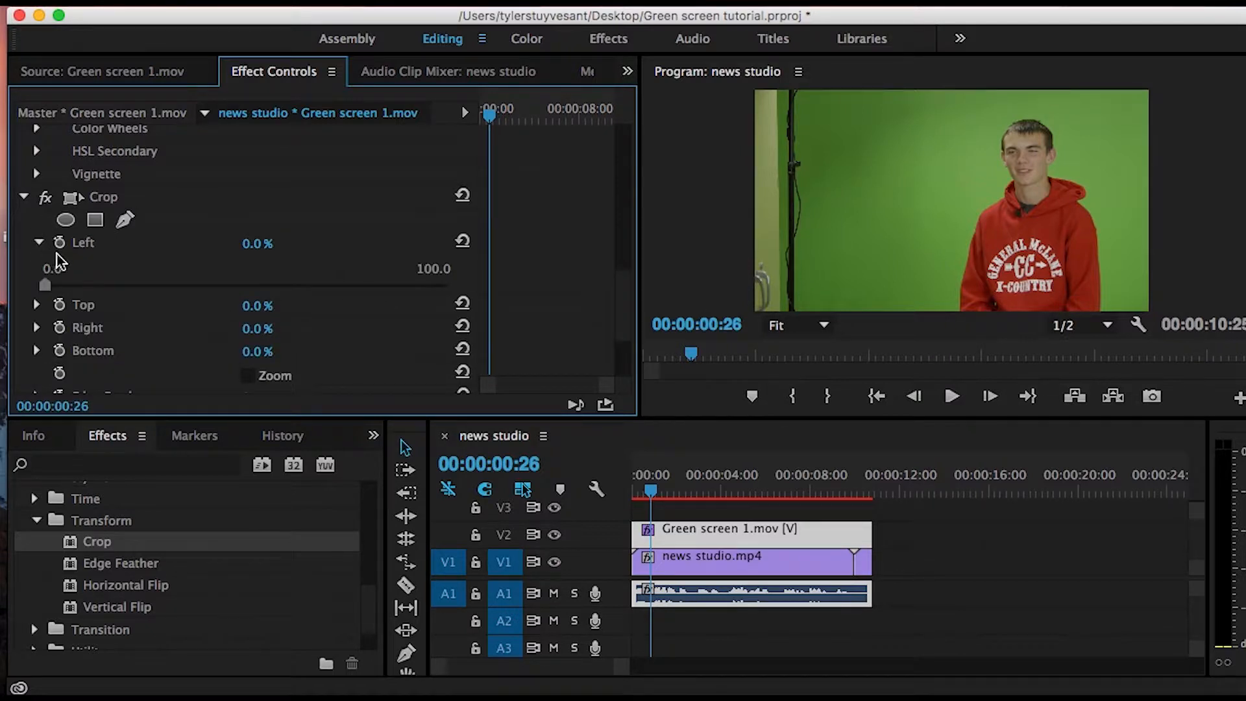
drag(45, 287, 214, 296)
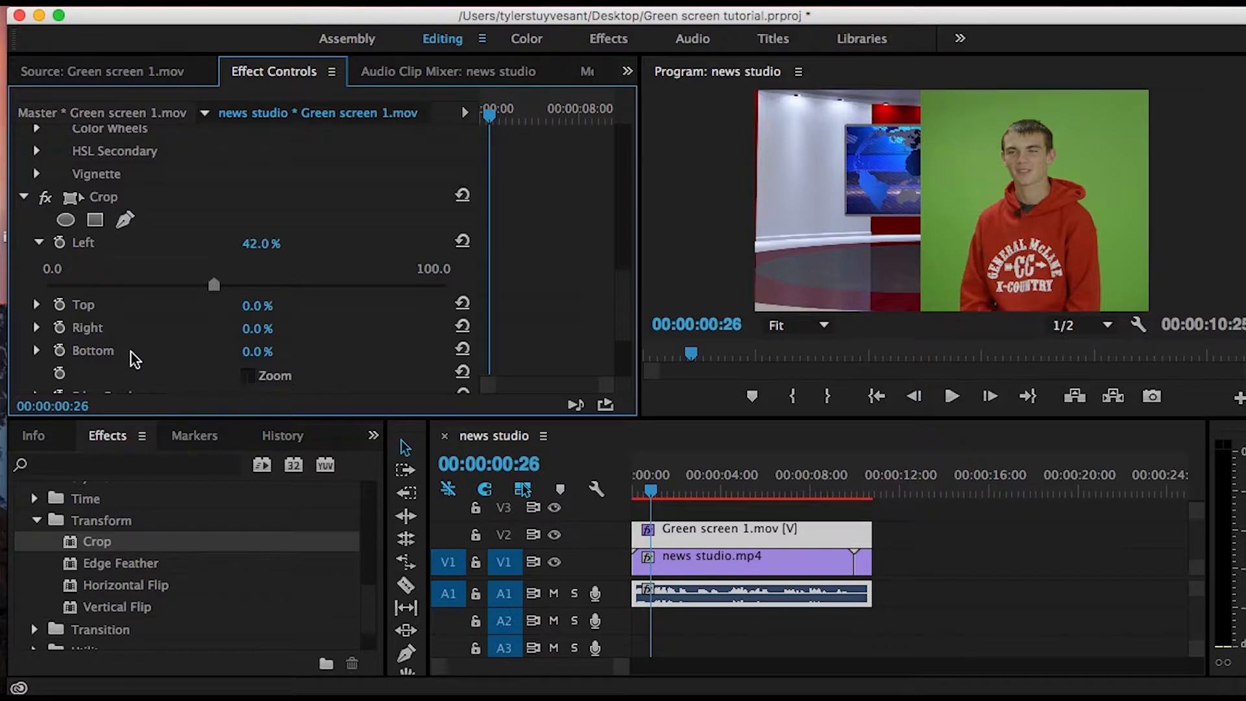
click(36, 304)
drag(47, 348, 71, 352)
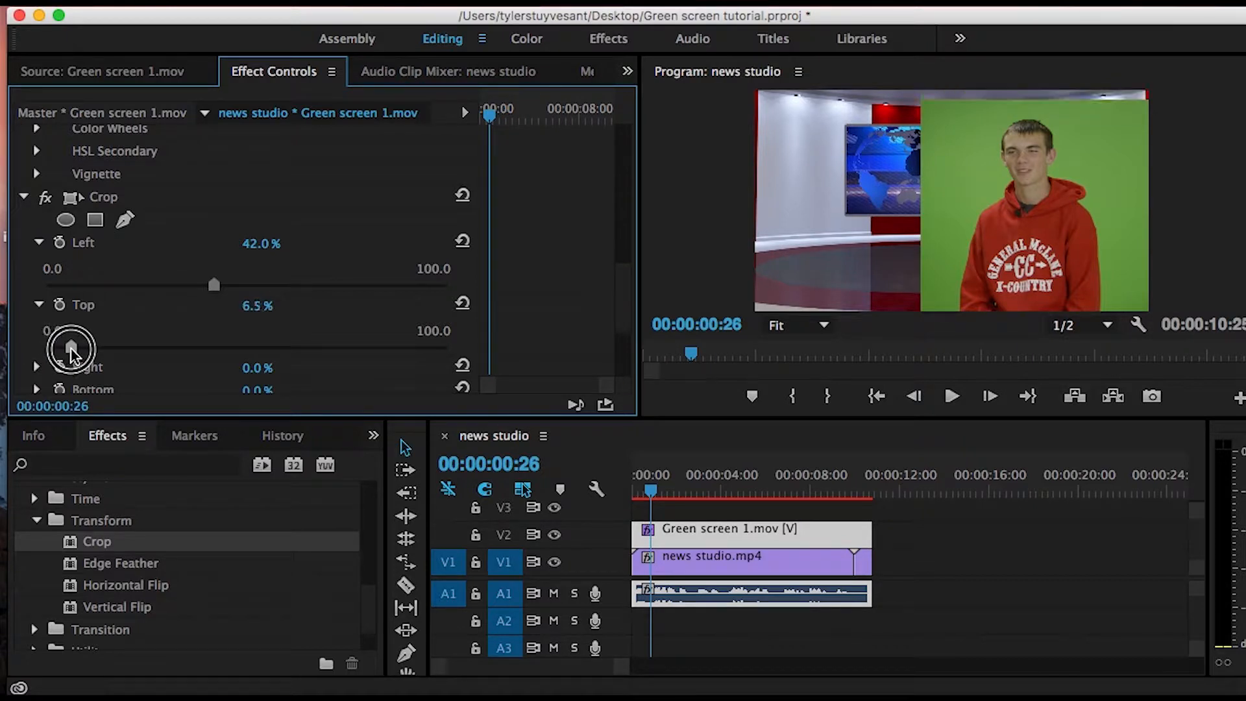
drag(71, 352, 73, 352)
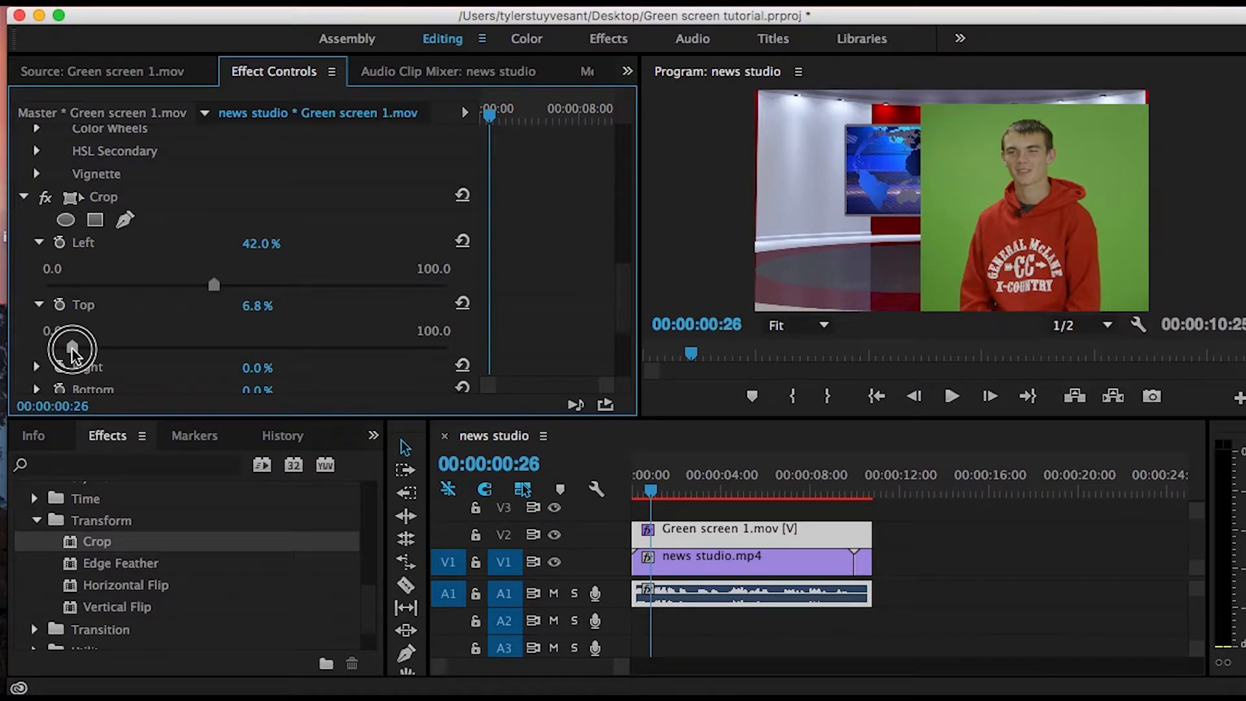
- Set the Crop effect's Right value to 6.8% for the green screen clip
click(37, 368)
scroll(613, 324, down, 4)
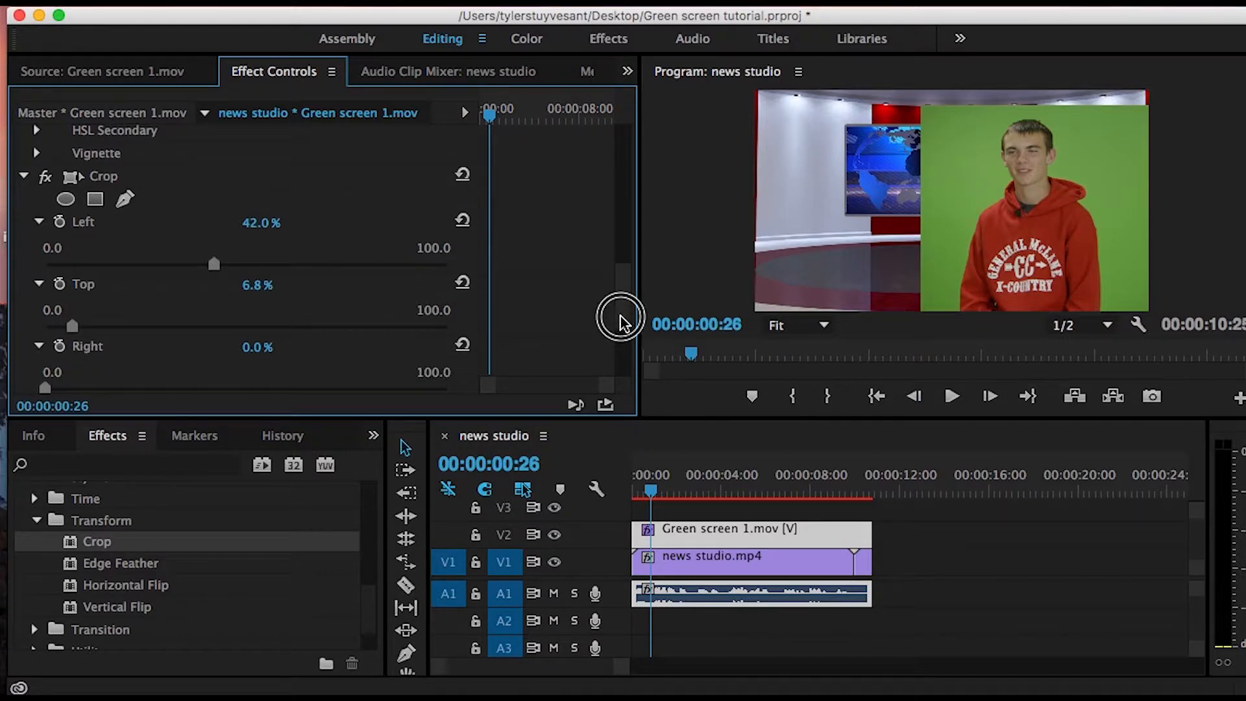
drag(47, 324, 72, 330)
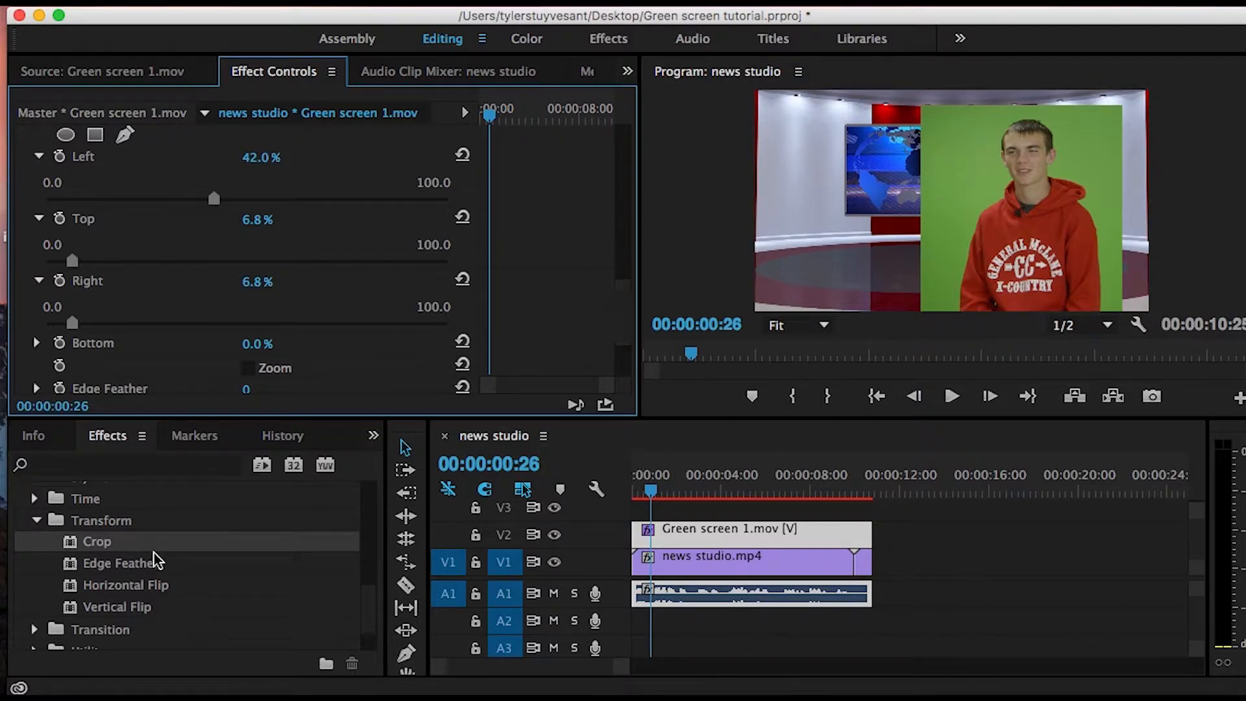
- Apply the Color Key effect from the Keying video effects to the Green screen 1.mov clip three times
click(36, 520)
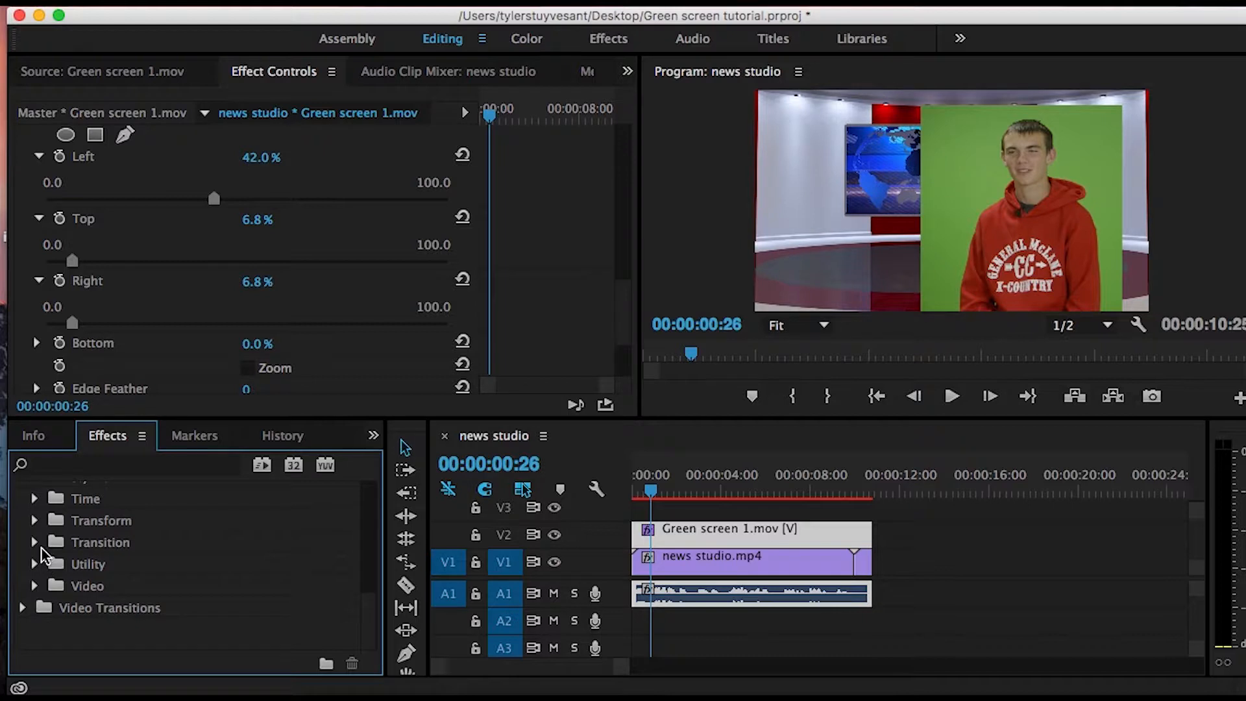
drag(367, 617, 375, 556)
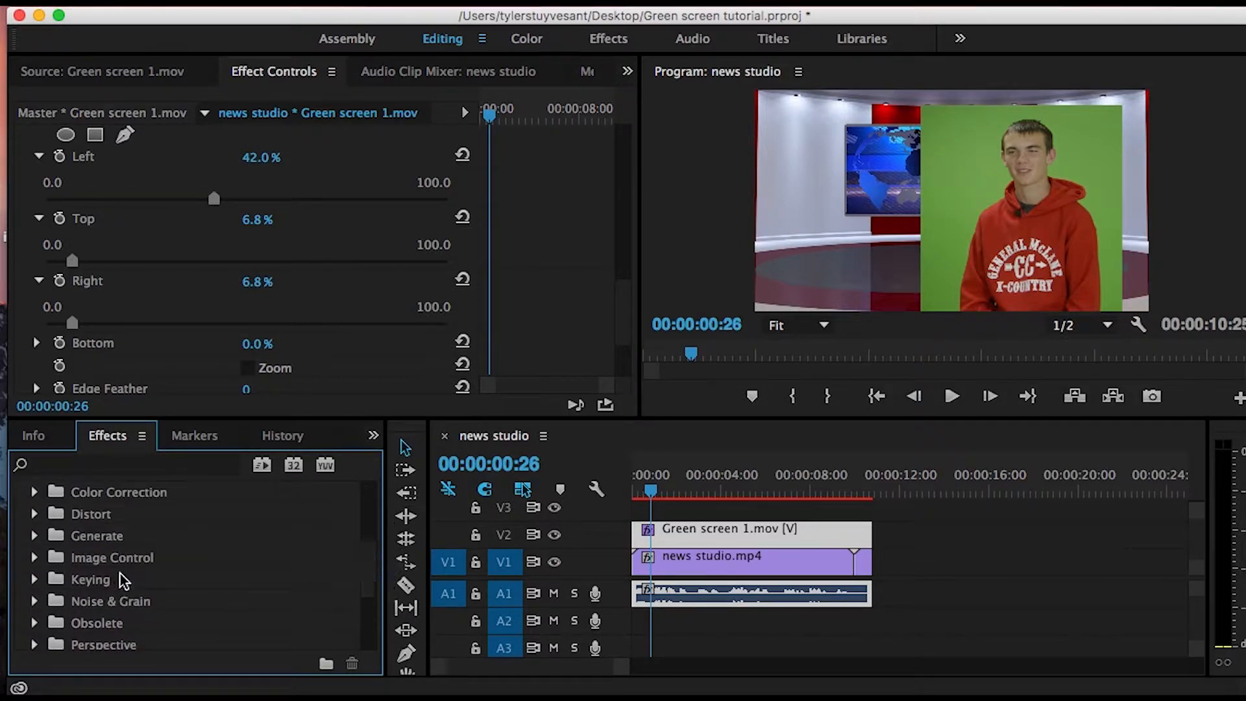
click(34, 579)
click(370, 556)
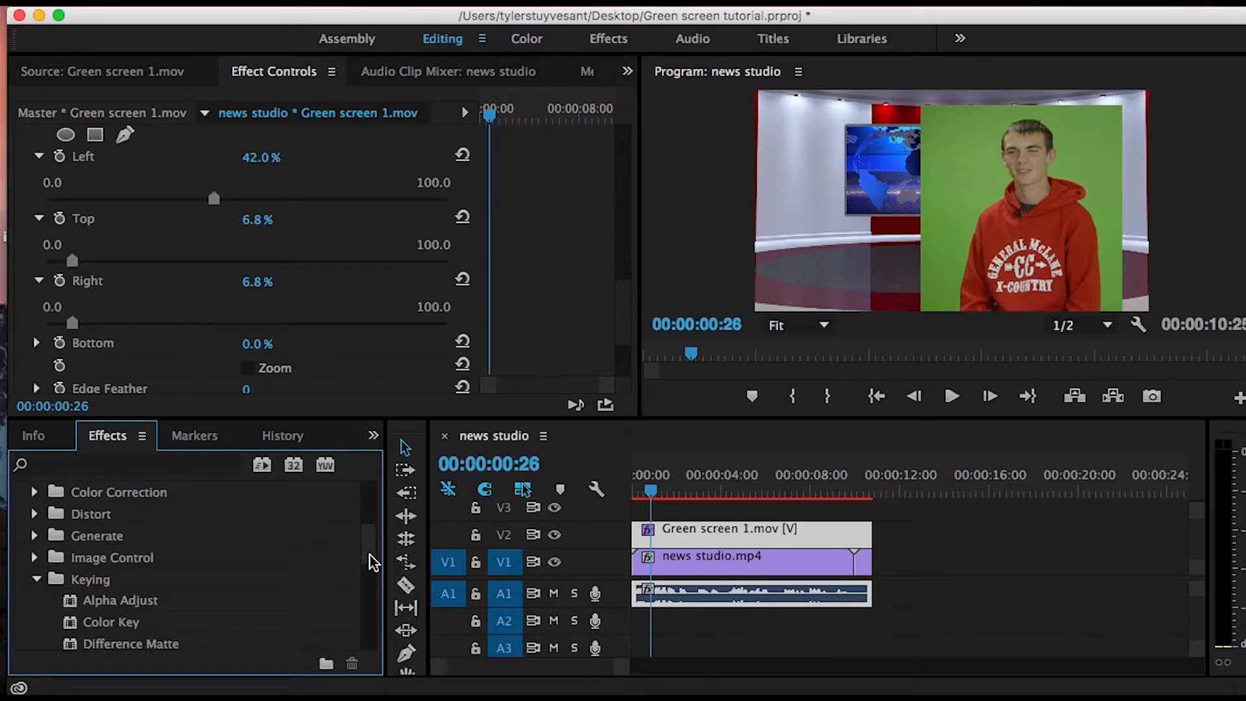
drag(373, 559, 374, 574)
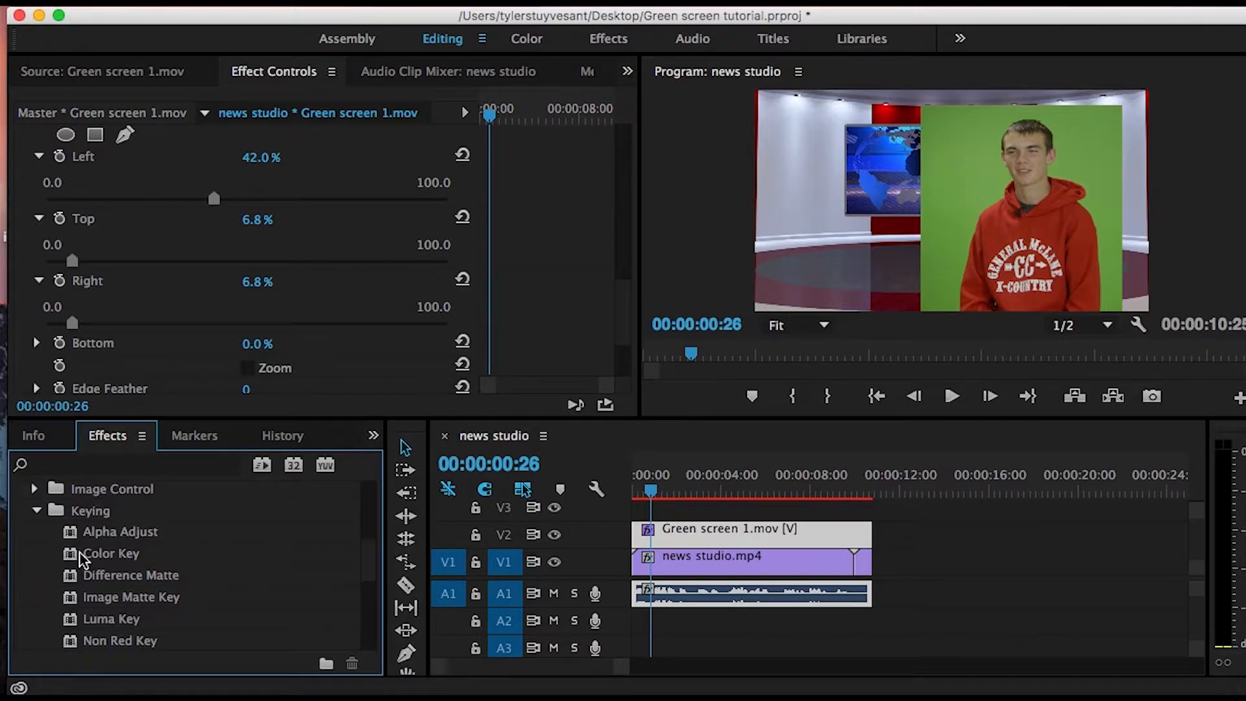
drag(71, 560, 698, 550)
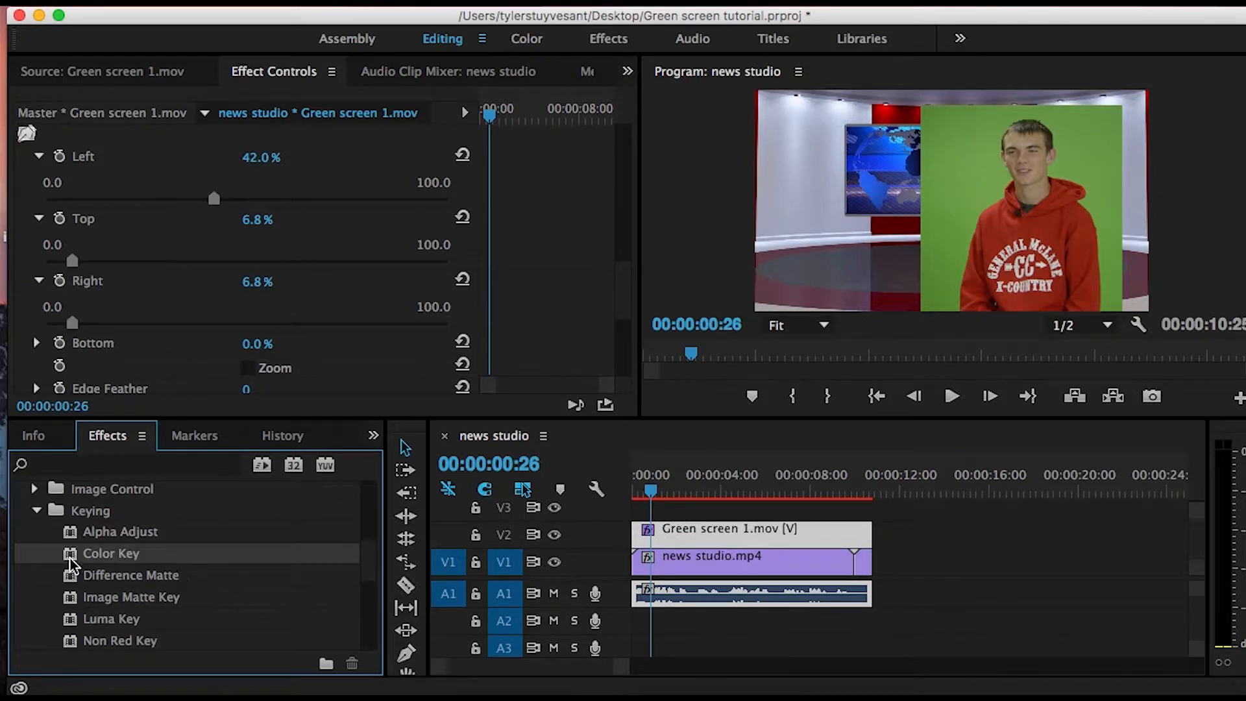
drag(73, 558, 713, 531)
drag(73, 559, 690, 543)
- Sample the green backdrop beside the subject as the Key Color of the first Color Key effect
drag(625, 264, 617, 317)
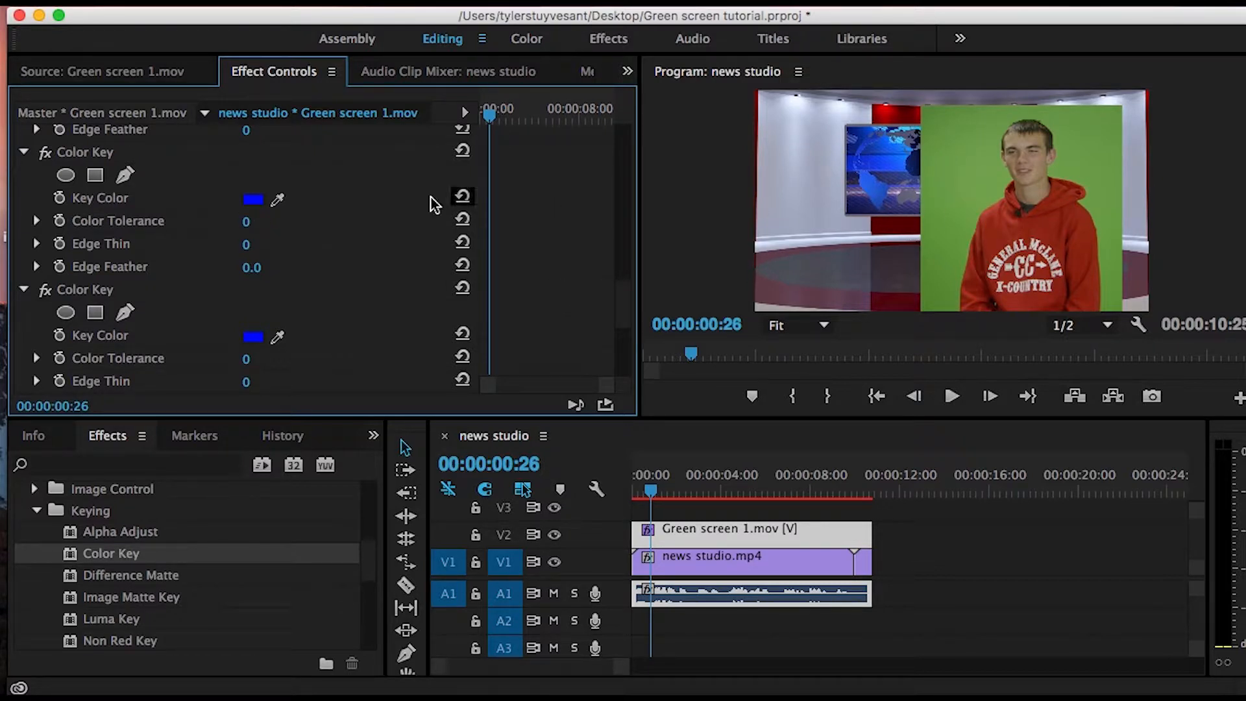
mouse_move(624, 298)
mouse_down()
mouse_move(616, 339)
mouse_move(620, 286)
mouse_move(616, 302)
mouse_up()
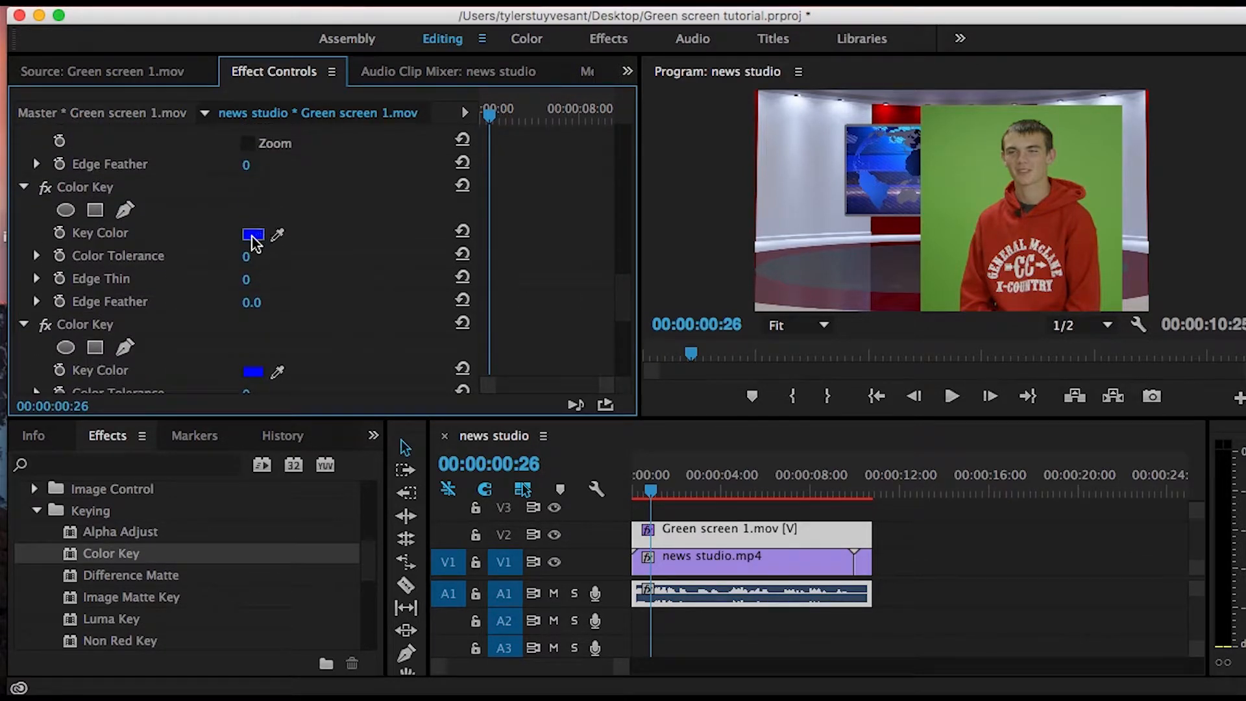
click(277, 234)
drag(280, 232, 962, 176)
drag(996, 183, 994, 183)
- Set the Color Tolerance of the first Color Key effect to 30
click(37, 255)
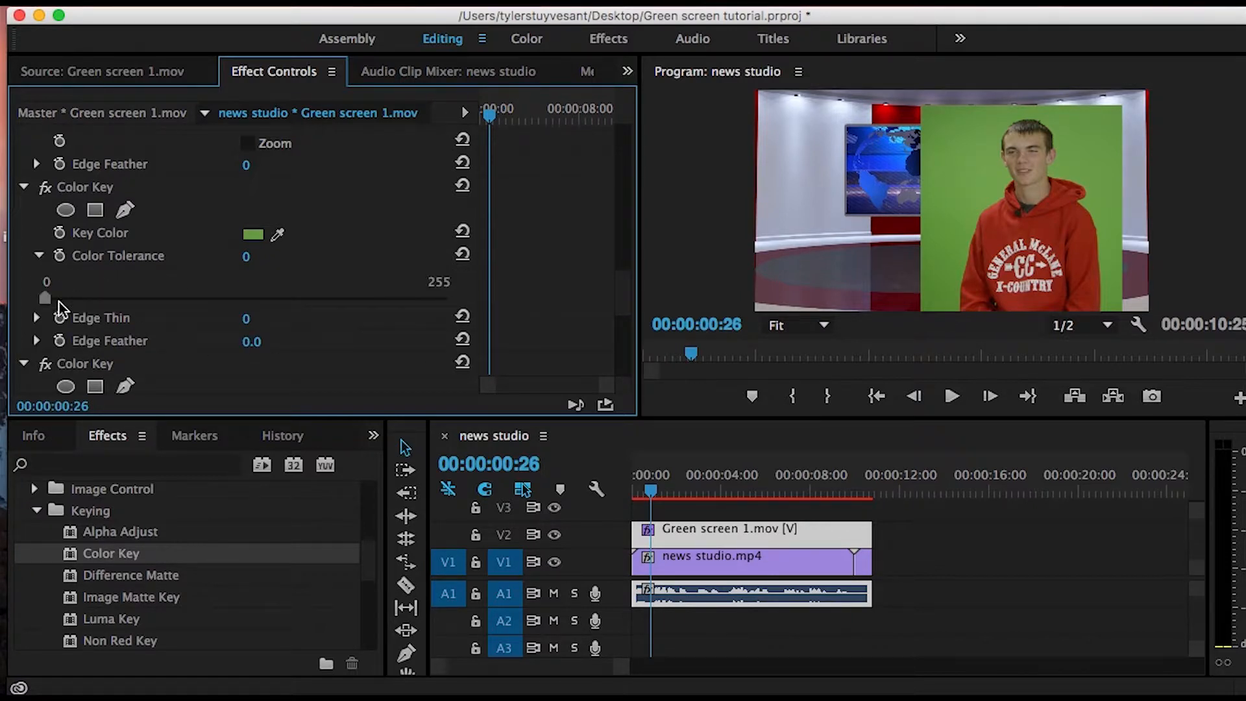
drag(45, 298, 57, 299)
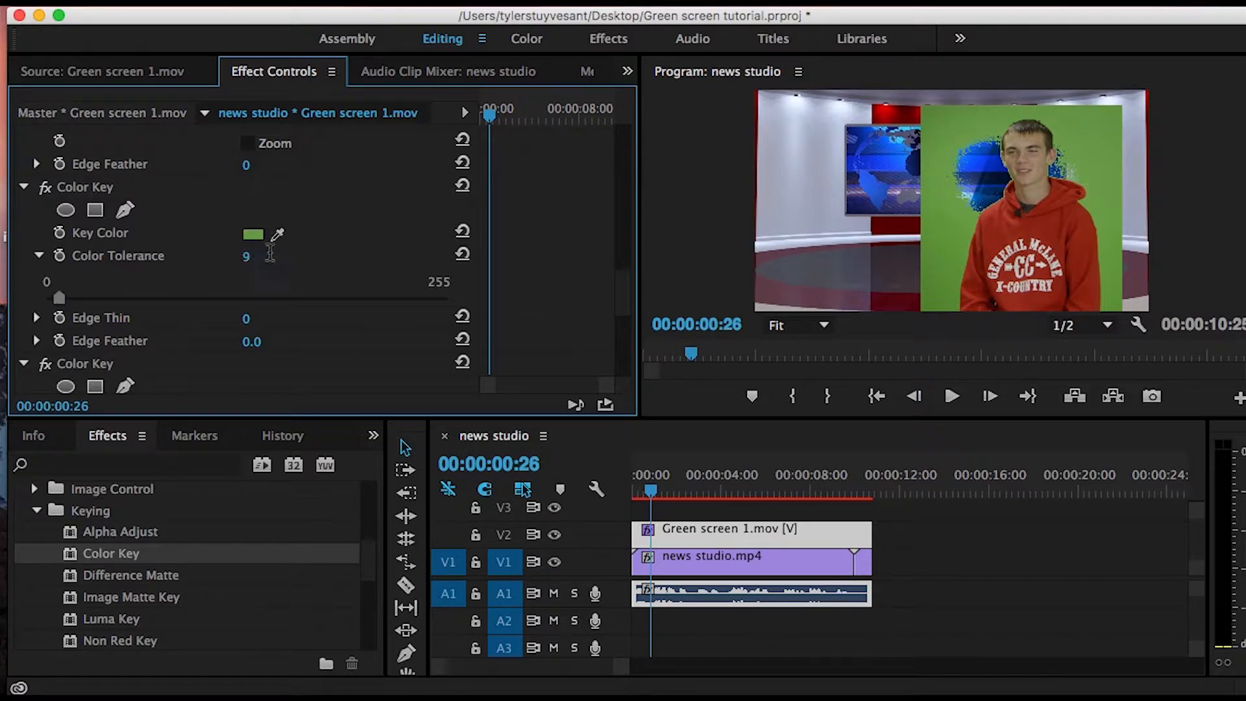
click(247, 257)
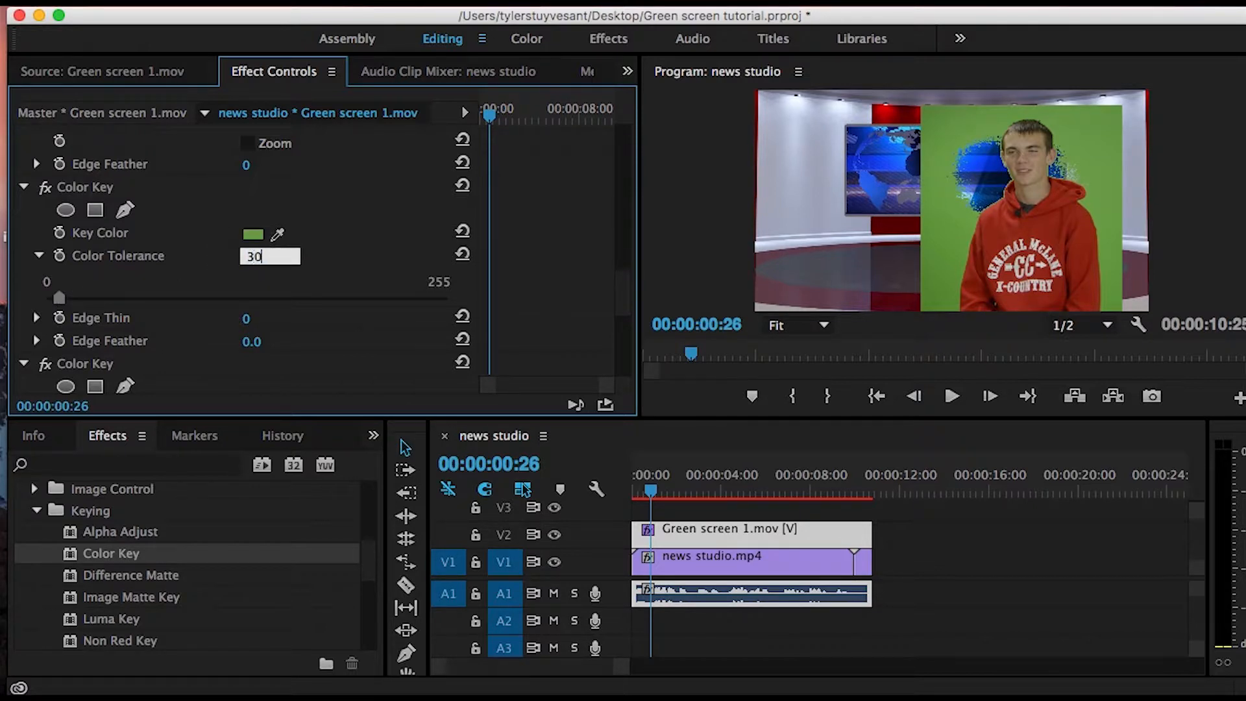
key(Return)
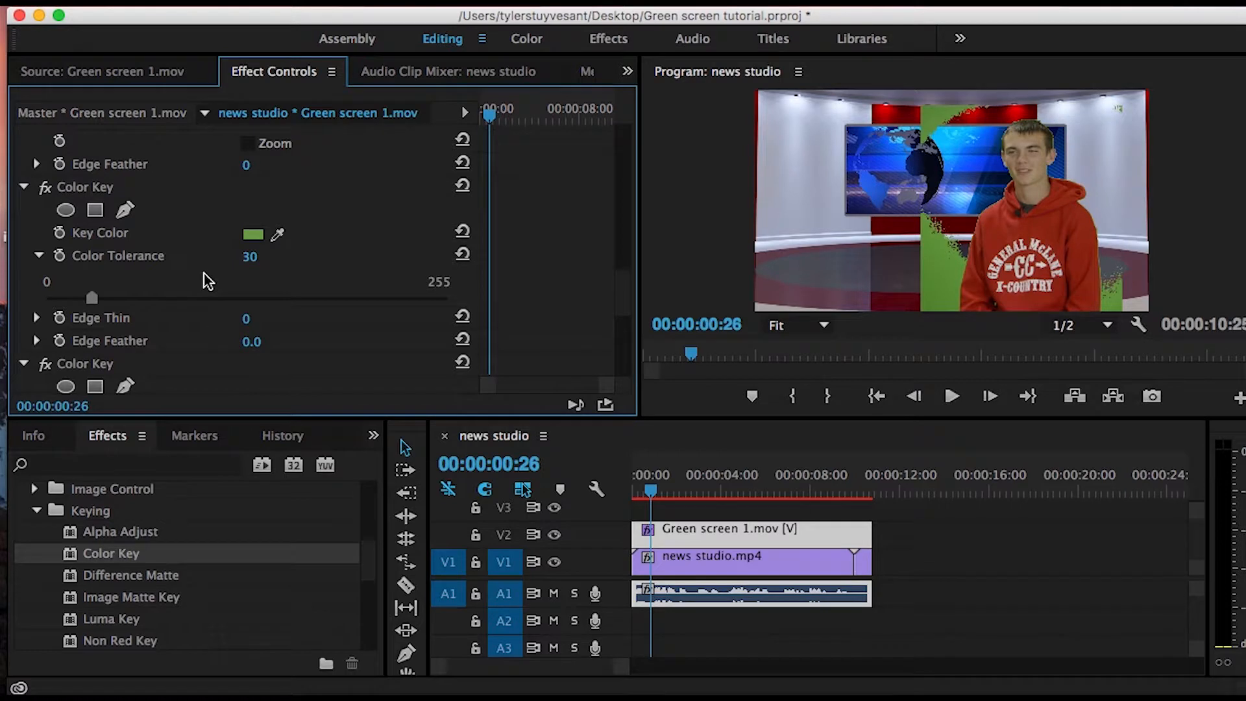
- Set the first Color Key effect's Edge Thin to 1 and its Edge Feather to 0.2
drag(617, 281, 621, 292)
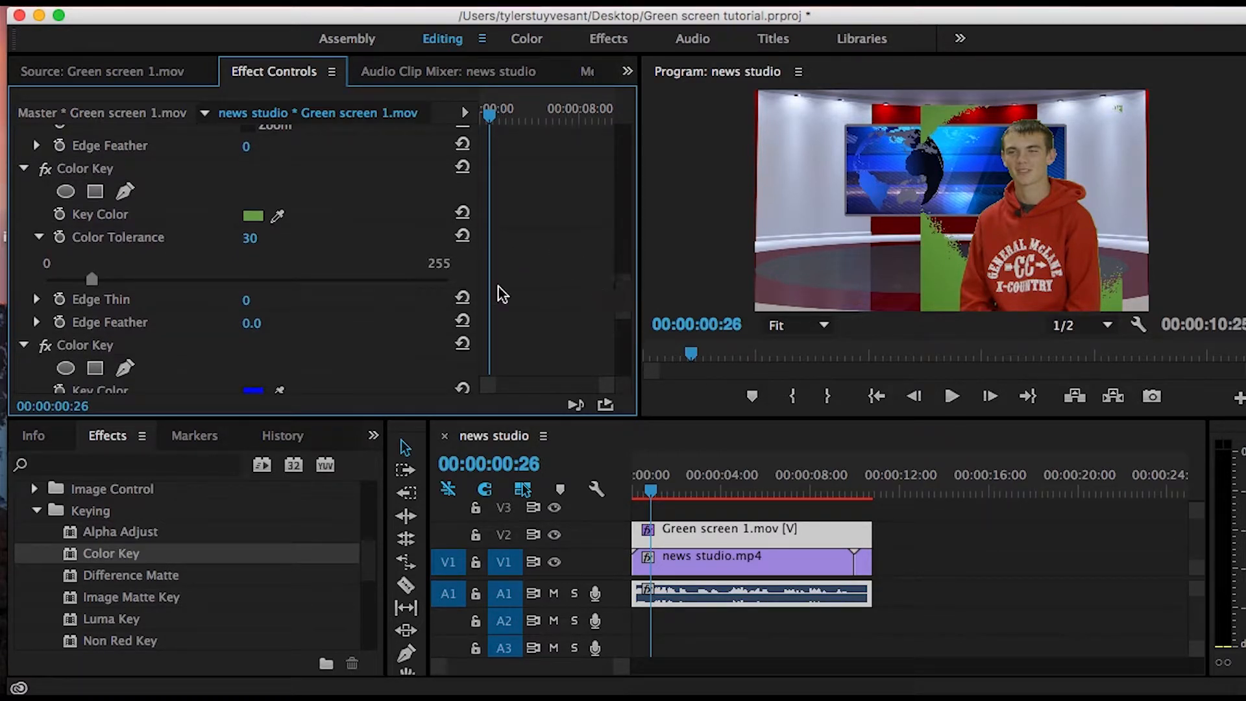
click(37, 301)
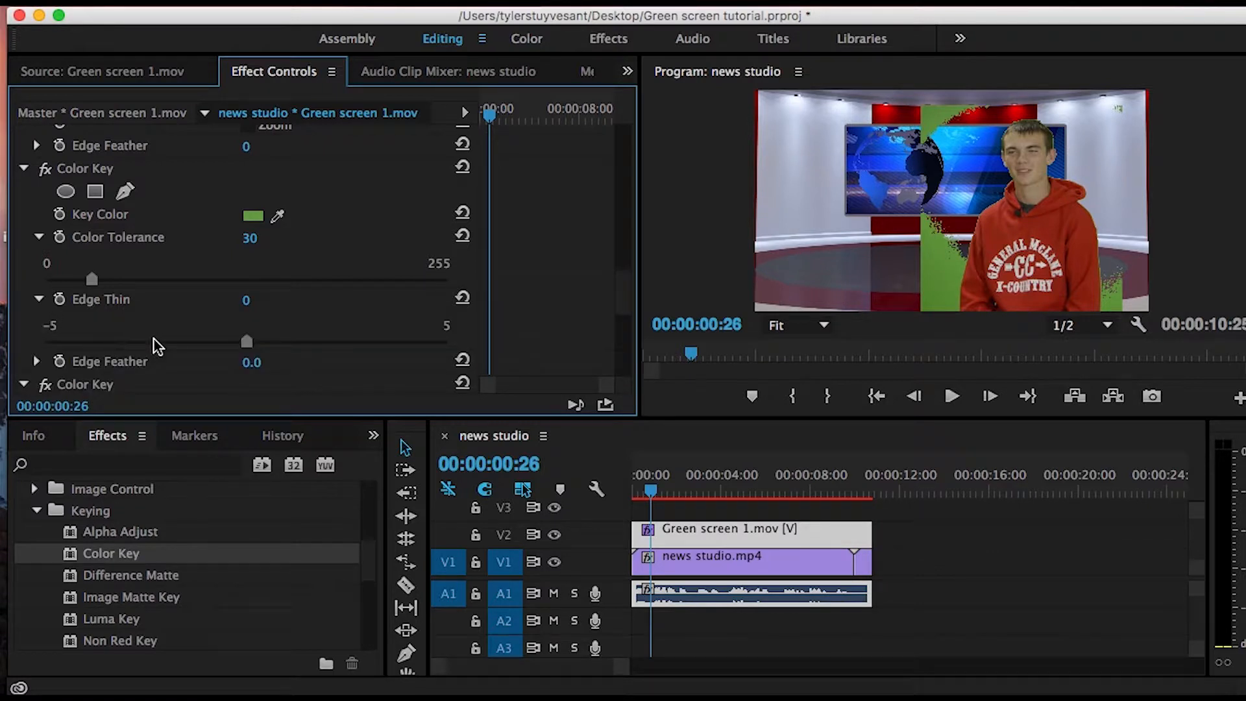
click(248, 300)
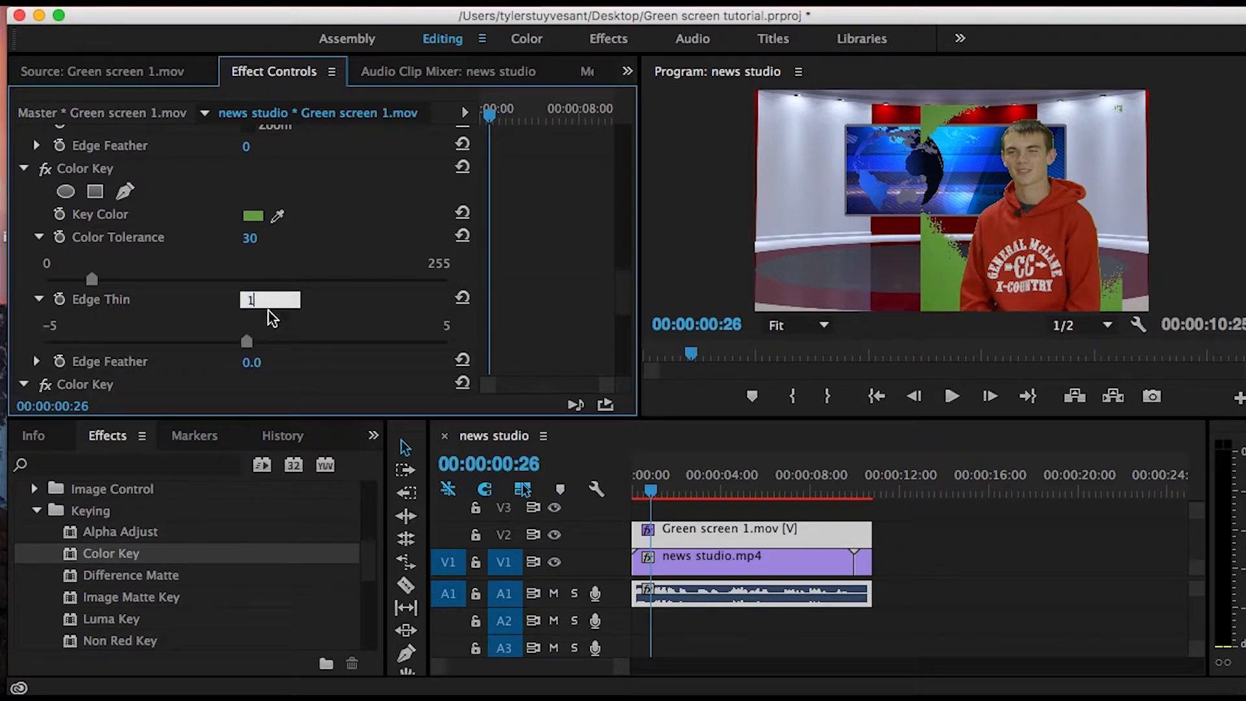
key(Return)
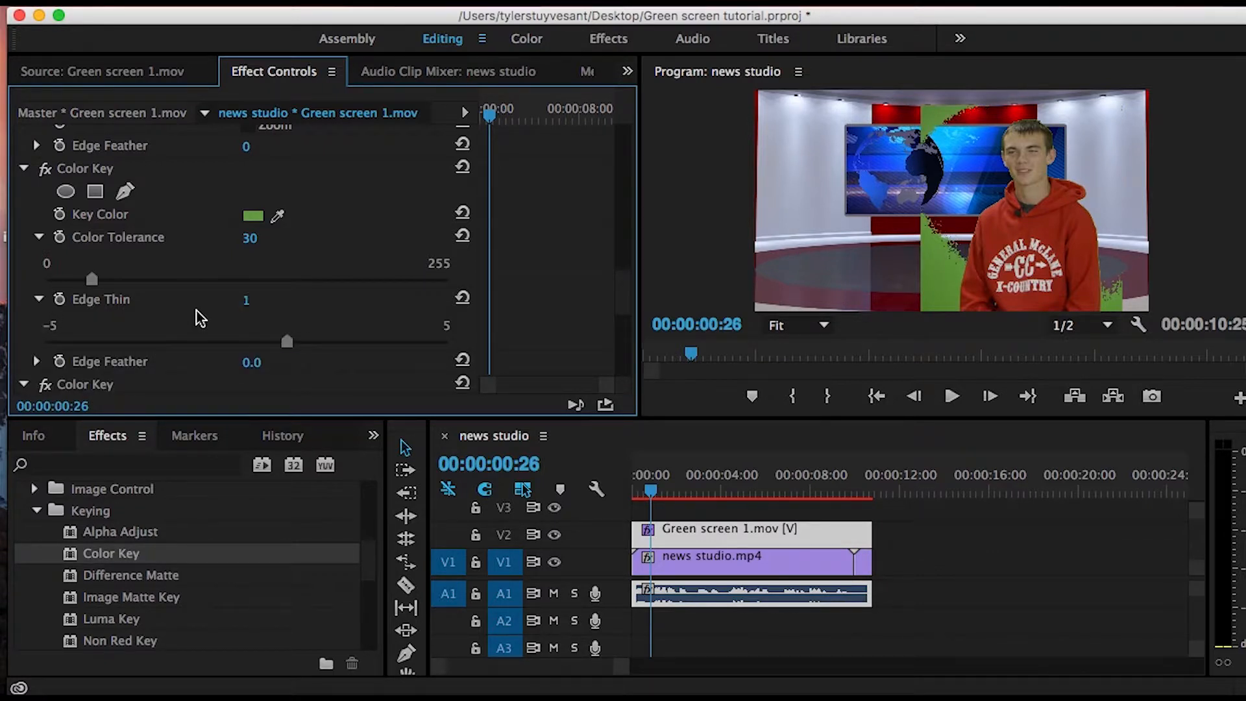
drag(620, 305, 619, 311)
click(37, 320)
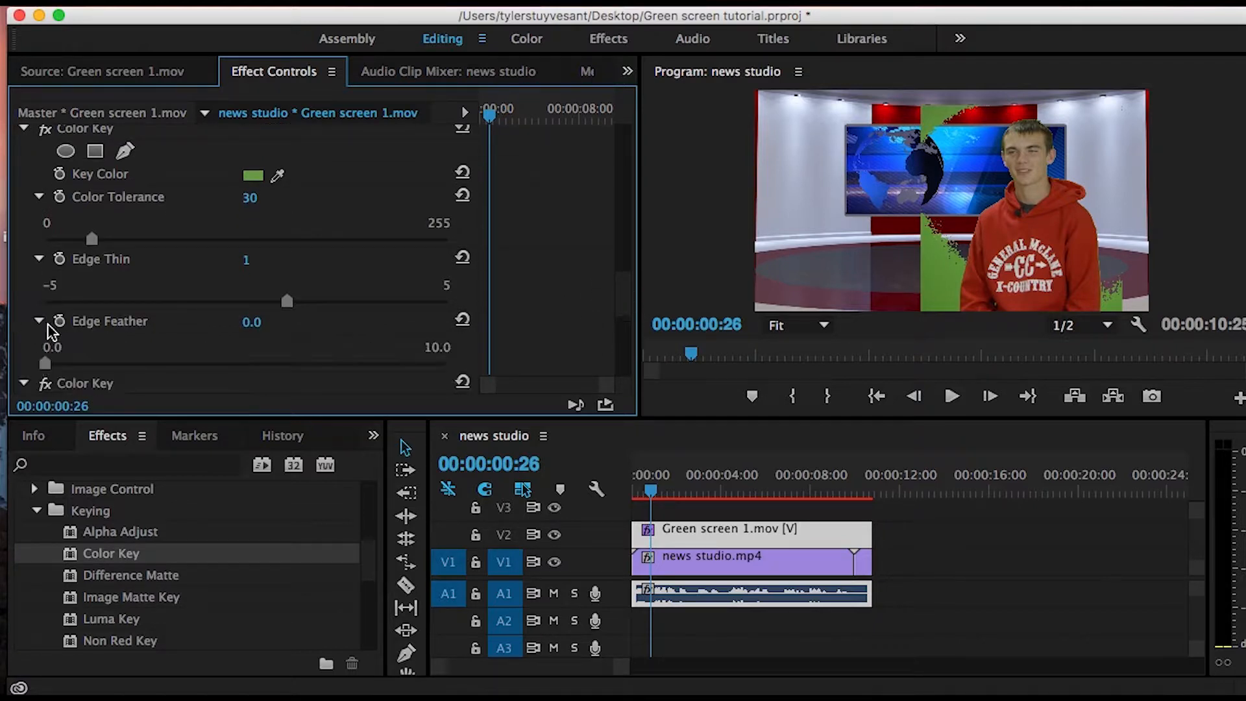
drag(54, 359, 54, 364)
- Sample the remaining green beside the subject's shoulder as the Key Color of the second Color Key effect
drag(617, 305, 617, 328)
click(278, 235)
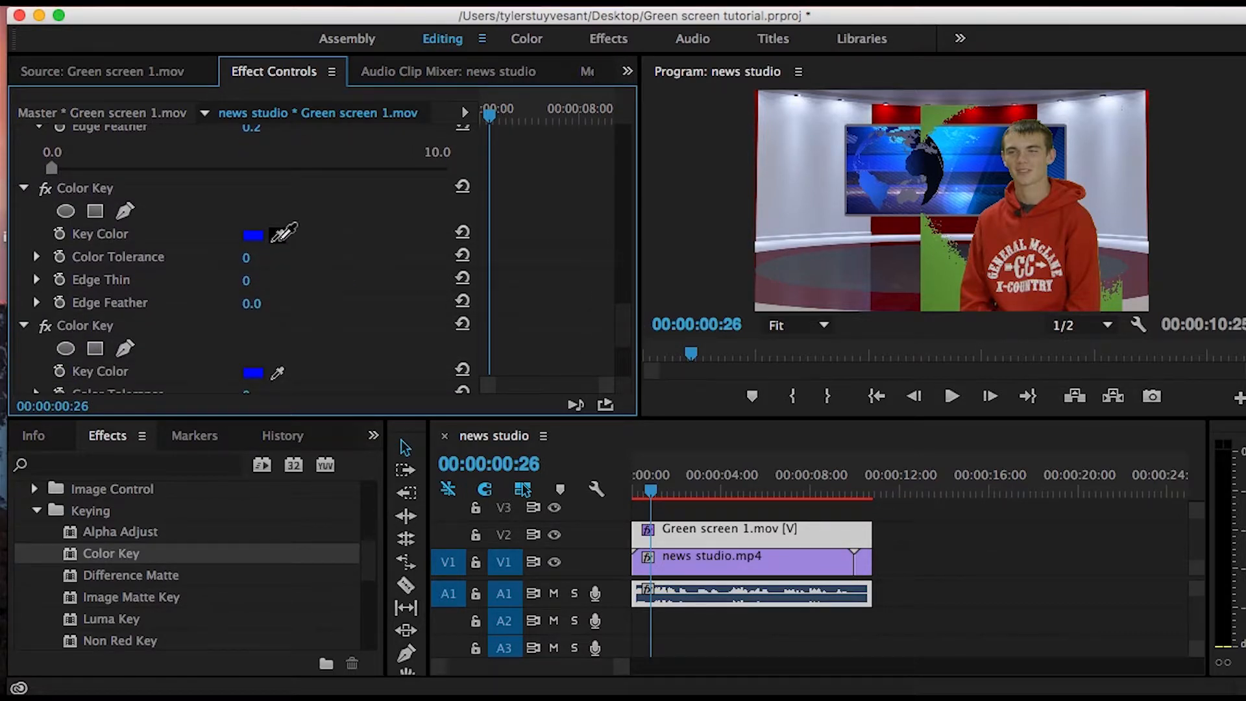
click(954, 270)
- Set the second Color Key effect's Color Tolerance to 30, Edge Thin to 1 and Edge Feather to 0.2
click(247, 258)
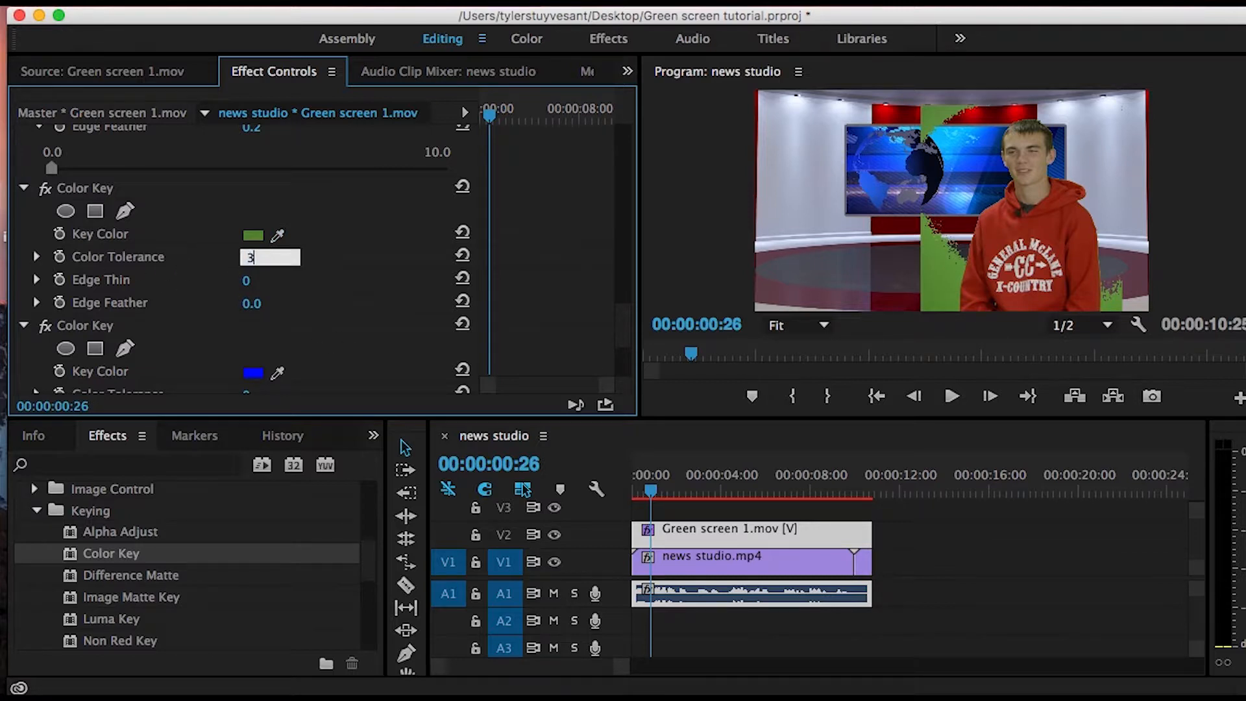
text(30)
key(Tab)
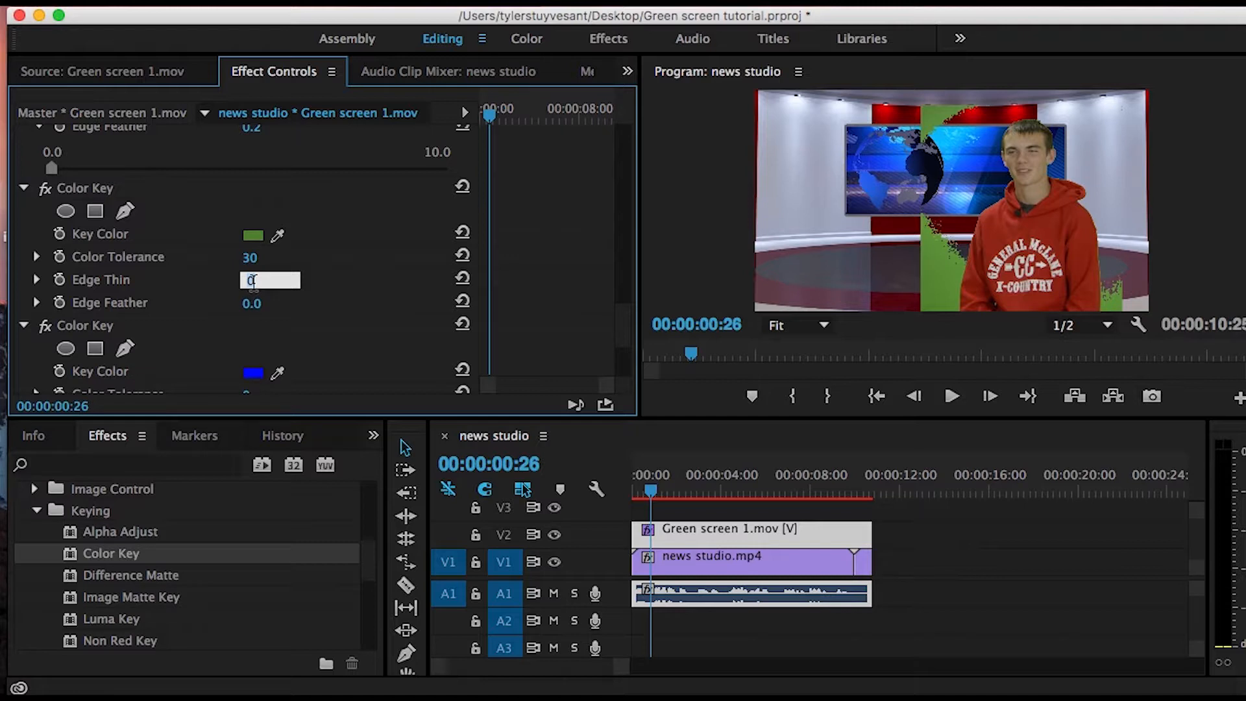
text(1)
key(Return)
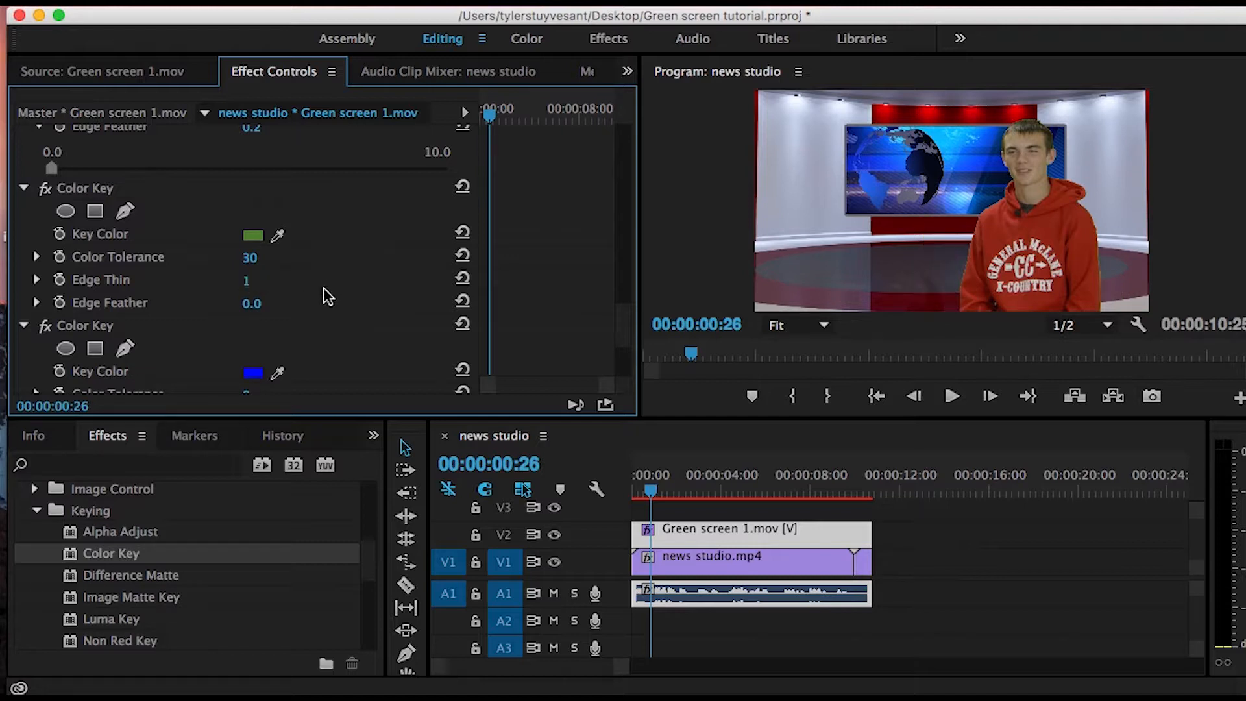
click(252, 303)
key(BackSpace)
key(Return)
- Enlarge the program preview and set its playback resolution to Full
drag(757, 419, 767, 508)
drag(639, 381, 422, 381)
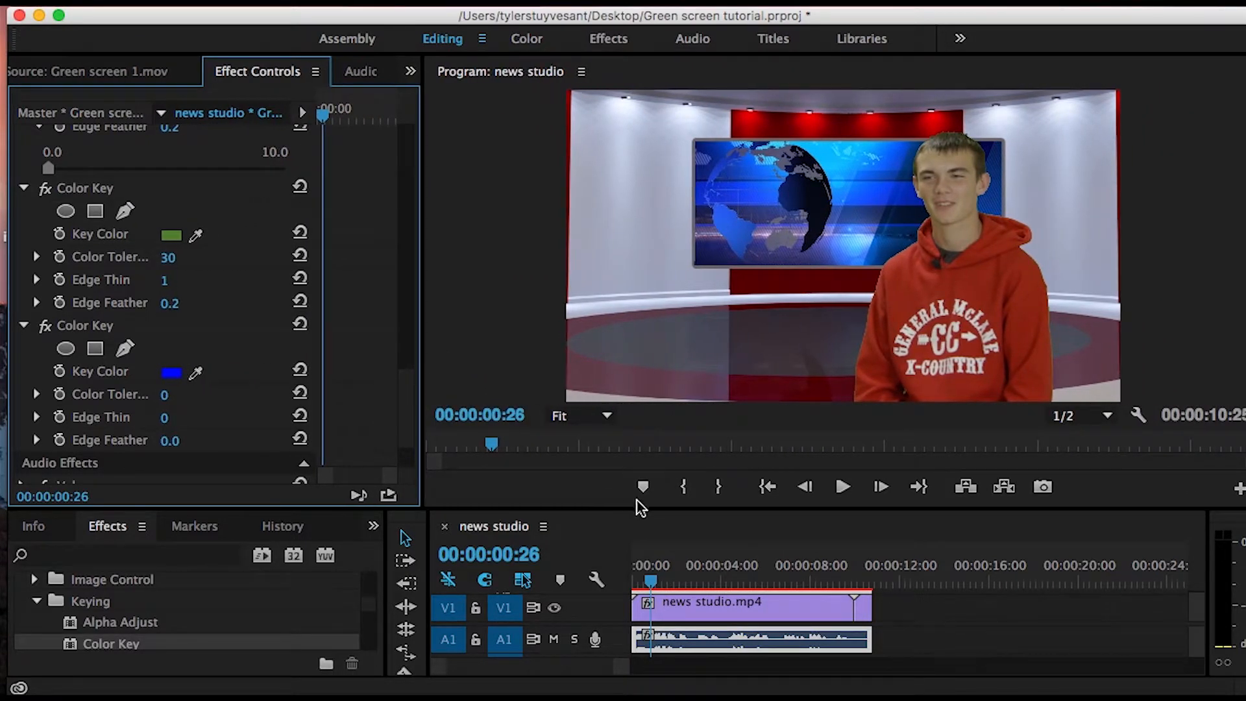
drag(643, 508, 644, 580)
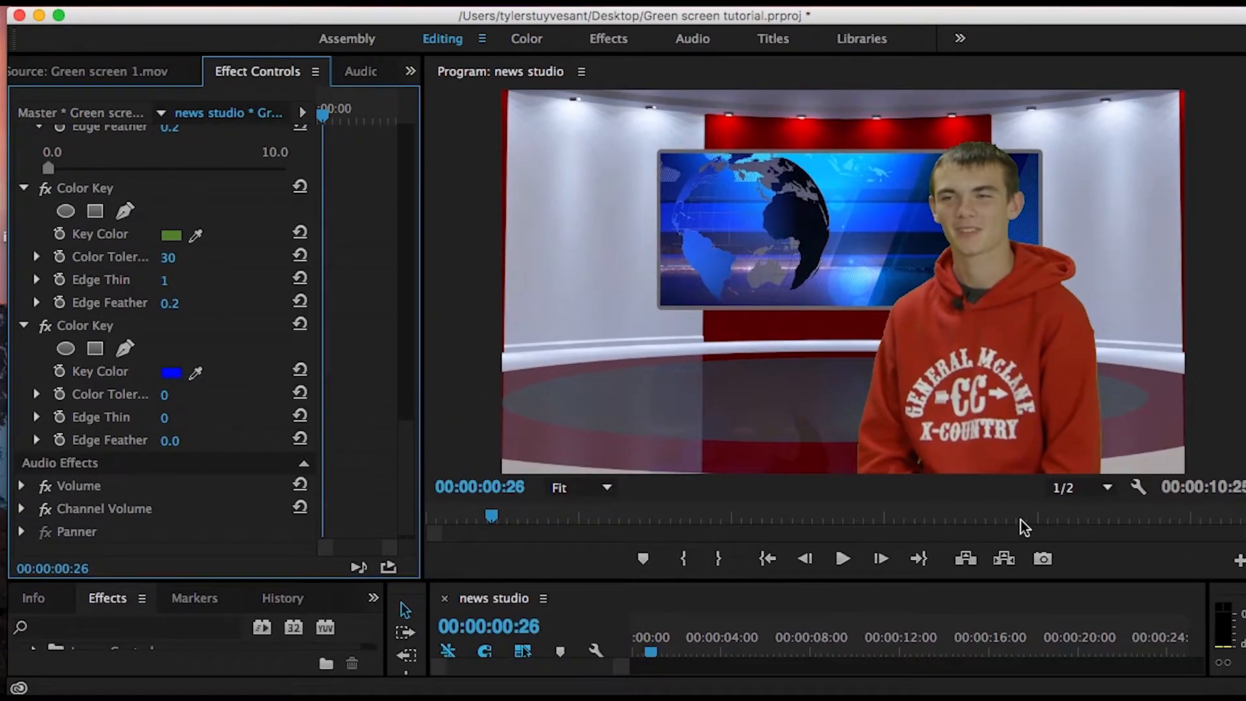
click(1109, 488)
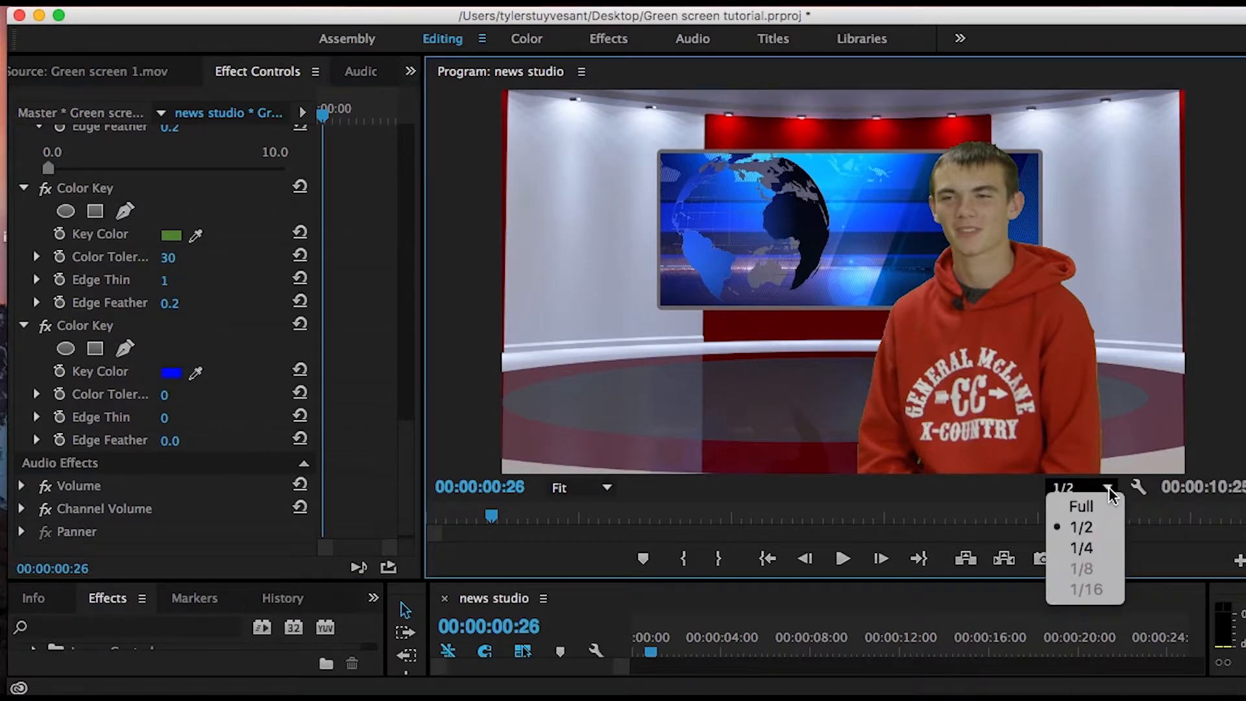
click(1085, 510)
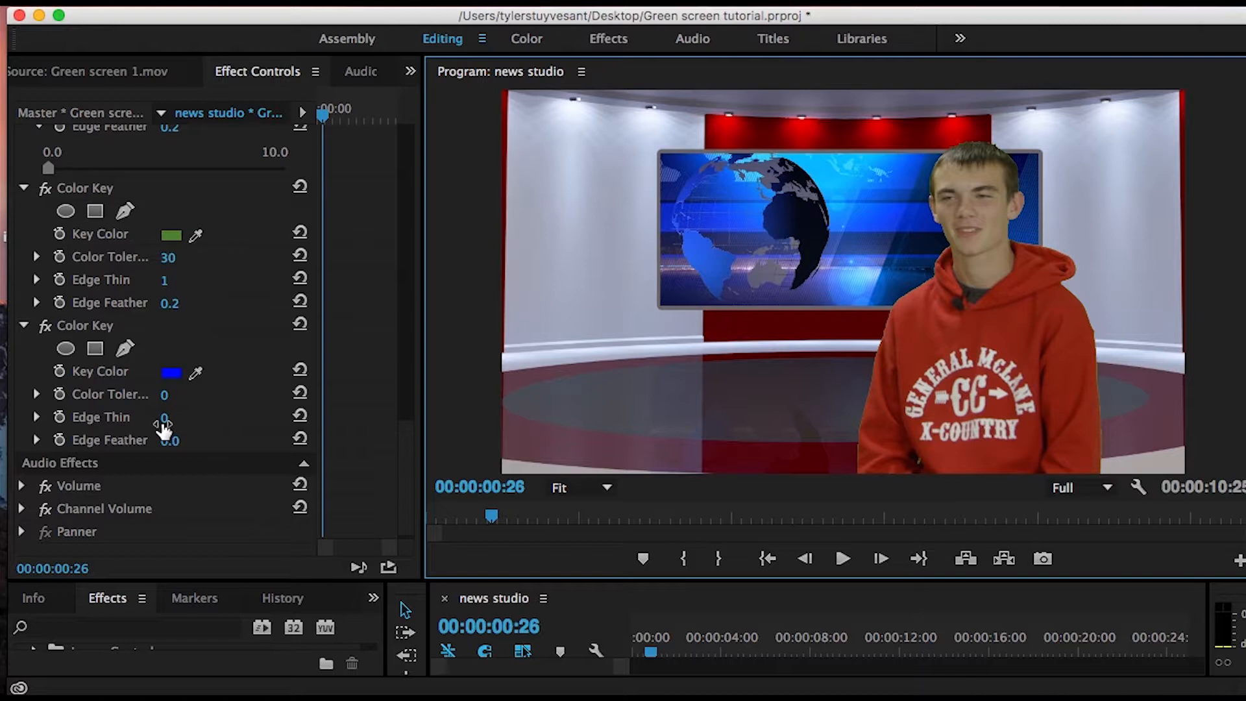
- Set the Edge Thin of the second Color Key effect to 2
click(166, 280)
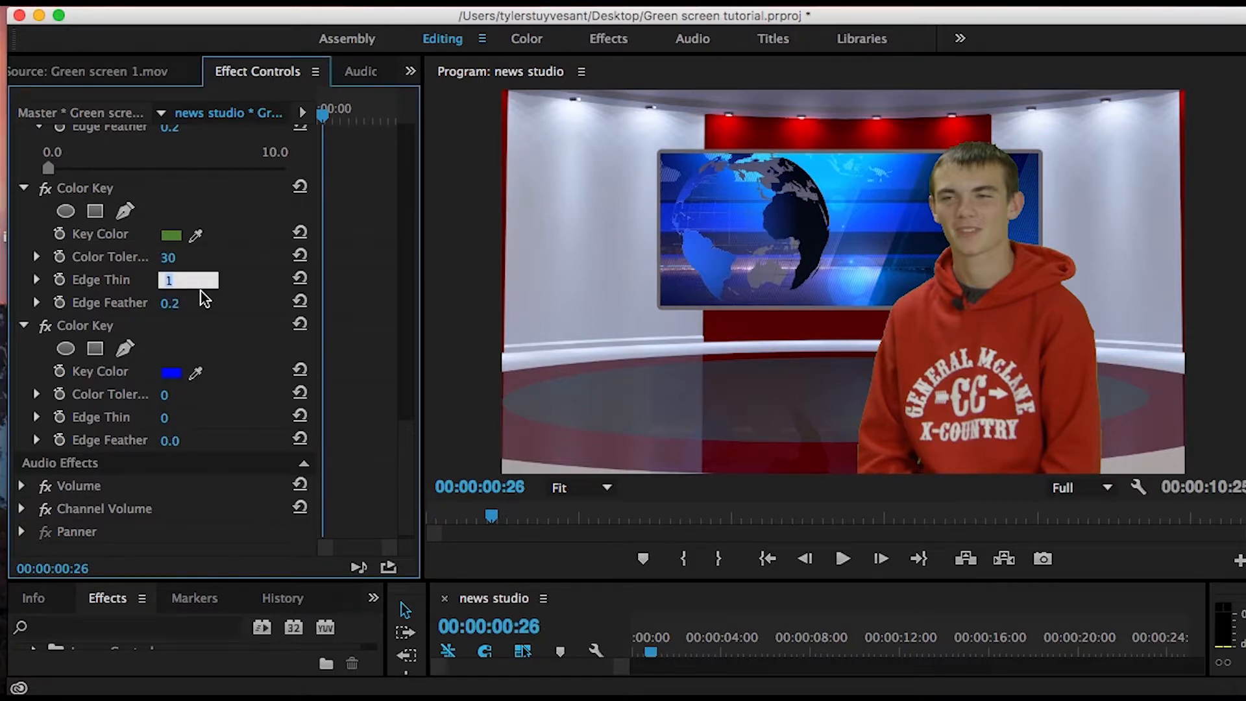
text(1.5)
key(Return)
- Set the first Color Key effect's Edge Thin to 2 and its Edge Feather to 0.5
drag(411, 443, 416, 378)
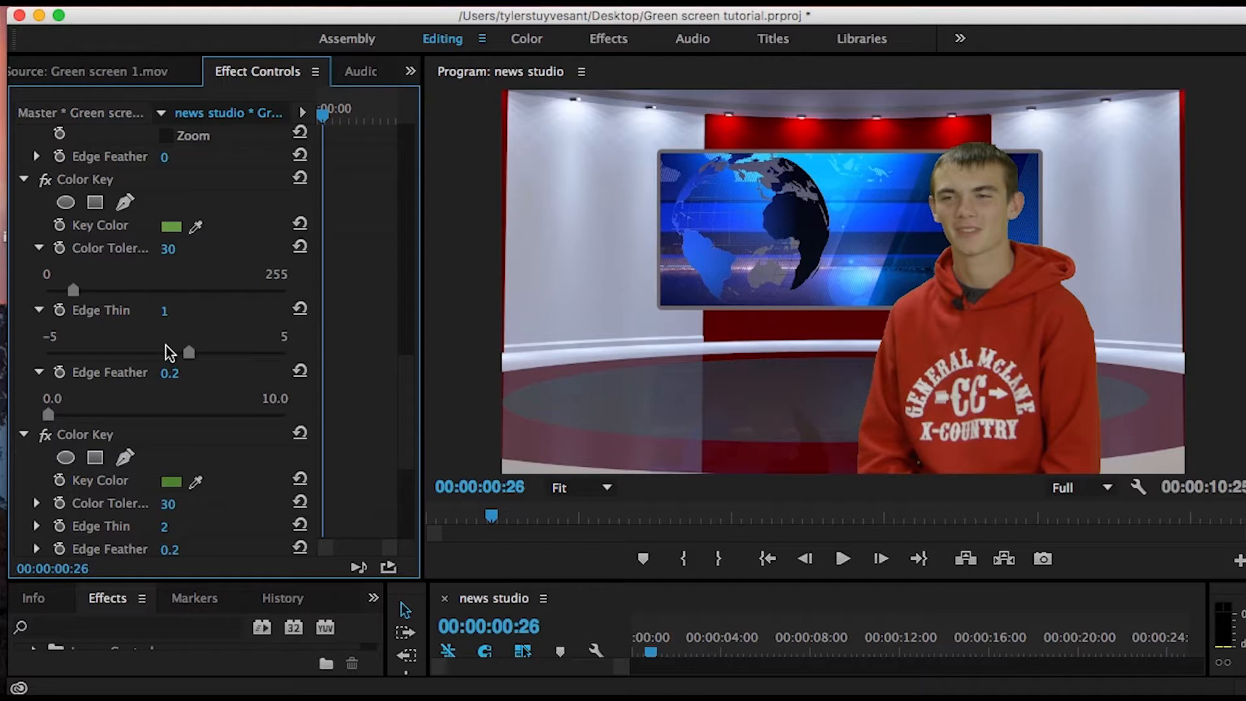
click(166, 312)
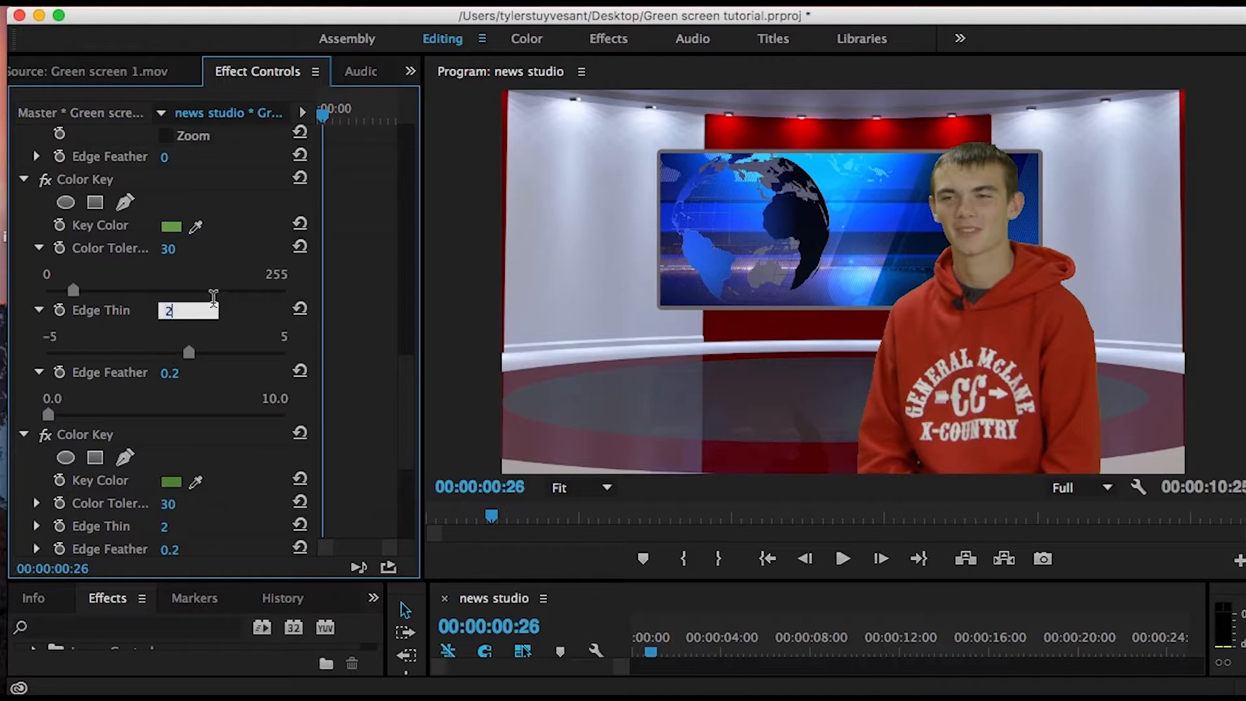
key(Return)
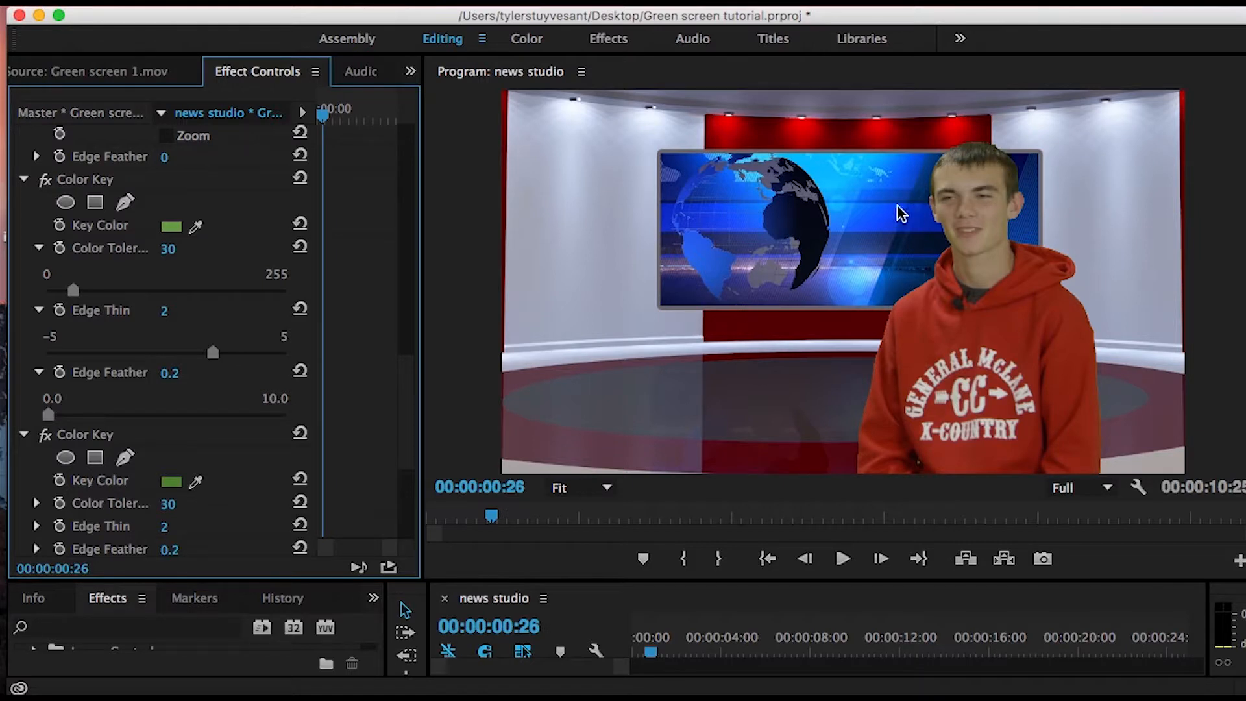
click(170, 375)
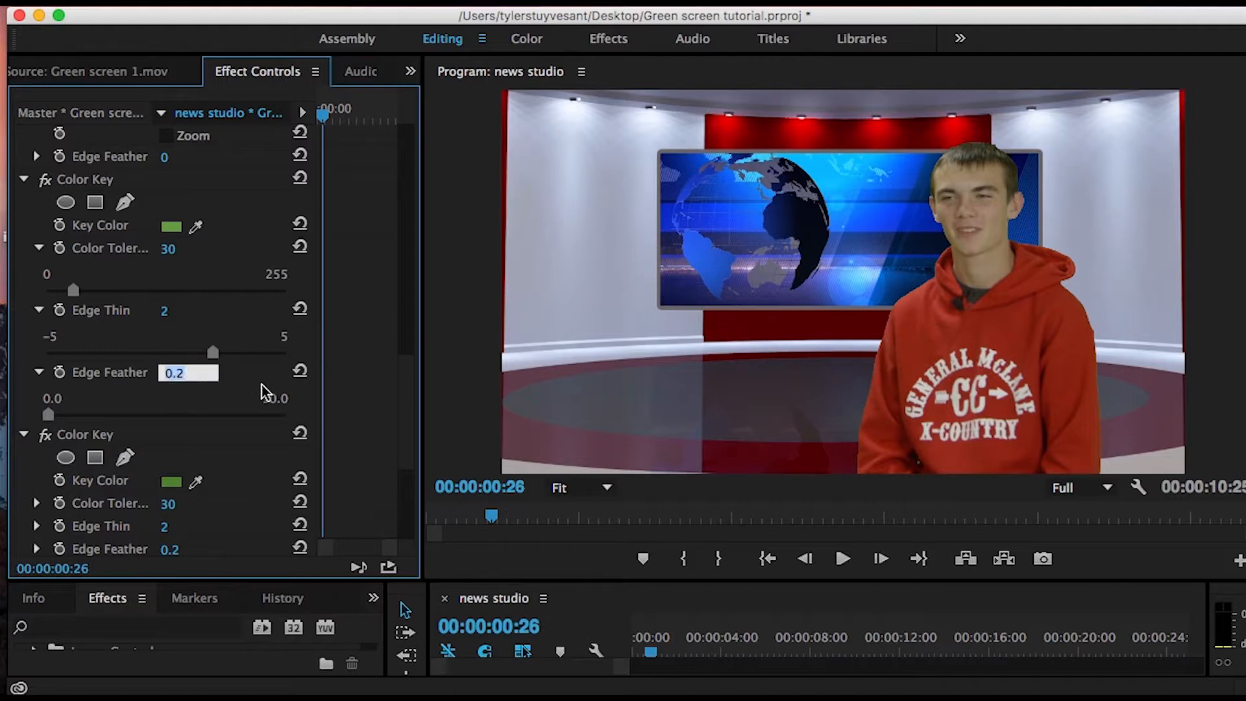
text(.5)
key(Return)
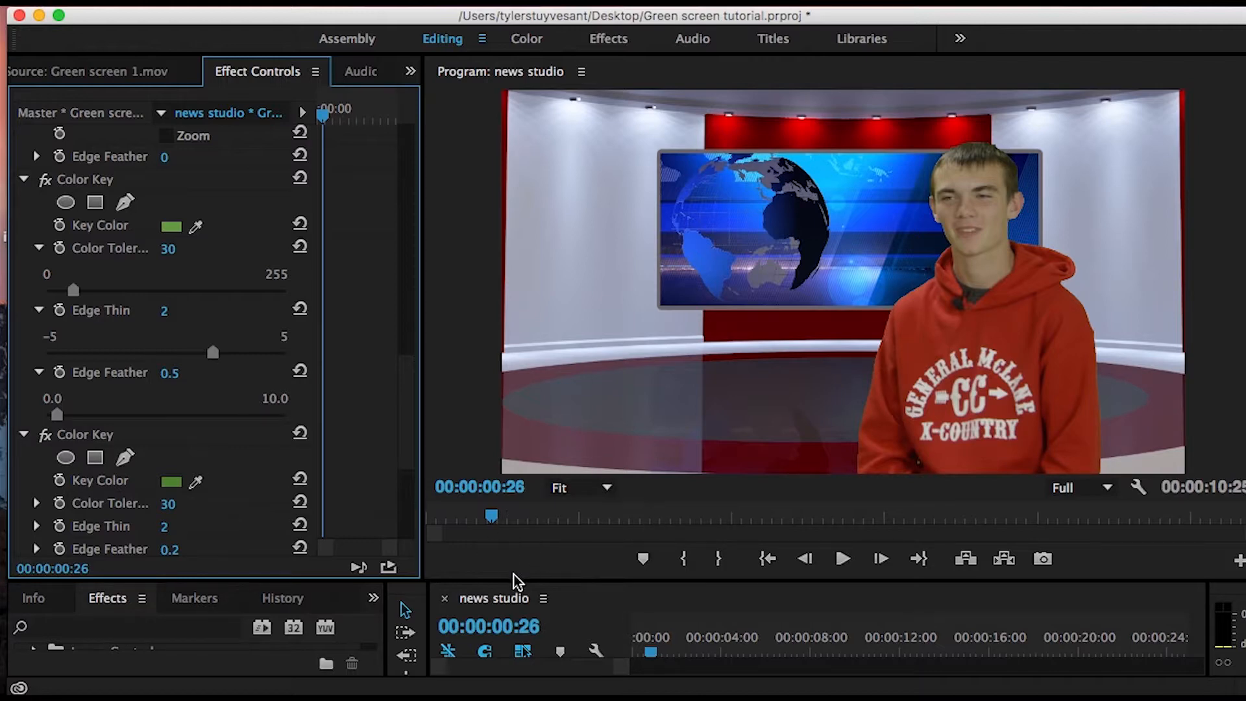
- Shrink the preview to bring back the timeline tracks and apply the Sharpen effect from Blur & Sharpen to the Green screen 1.mov clip
click(547, 579)
drag(547, 579, 547, 421)
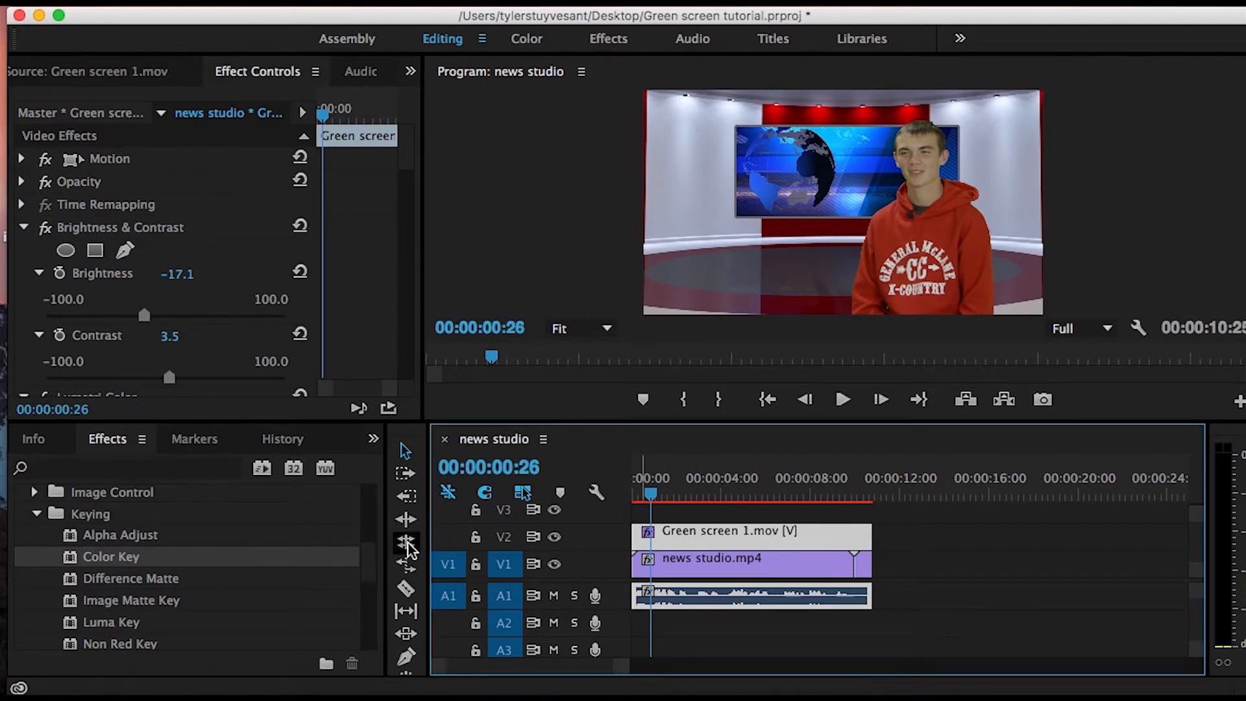
click(36, 514)
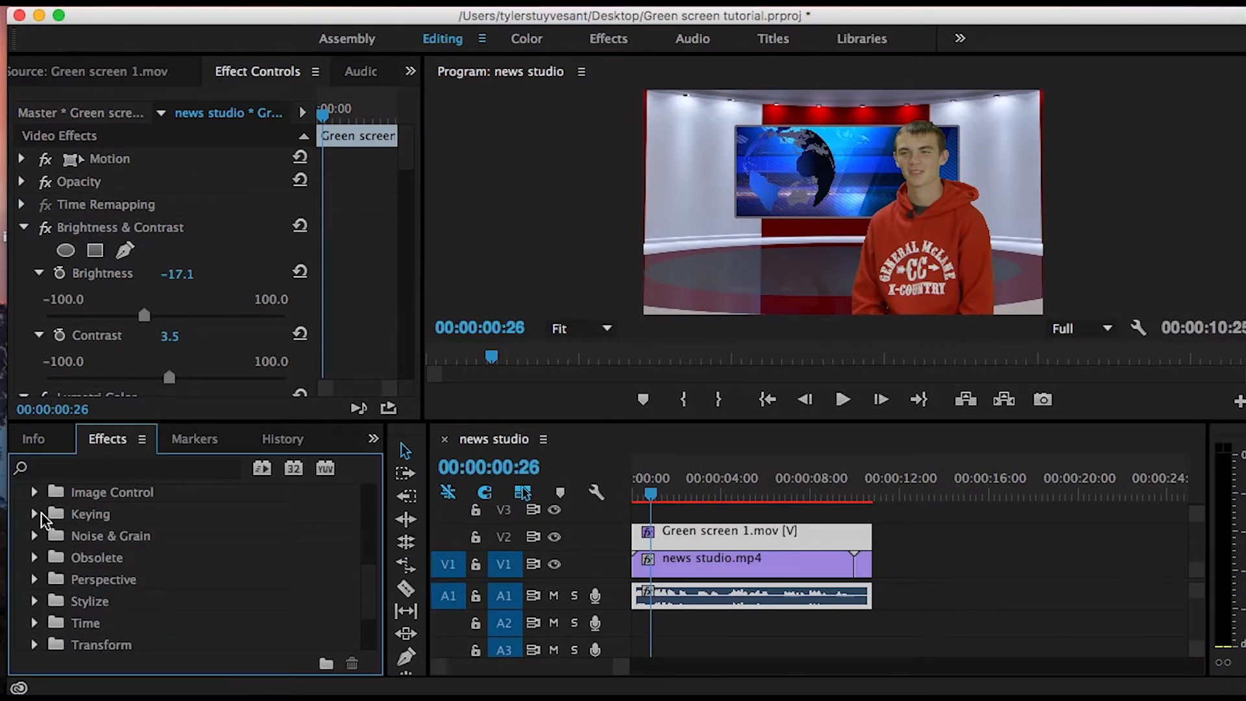
drag(363, 584, 367, 507)
click(34, 611)
scroll(364, 517, down, 5)
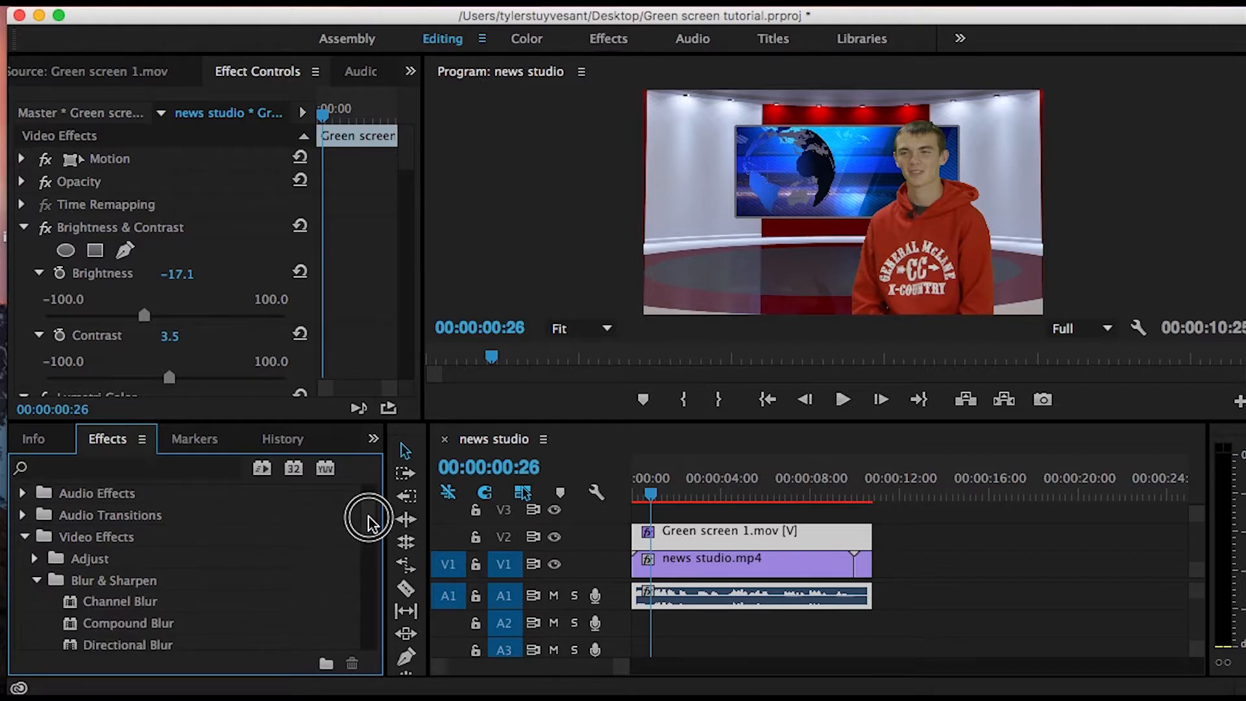
drag(87, 605, 684, 538)
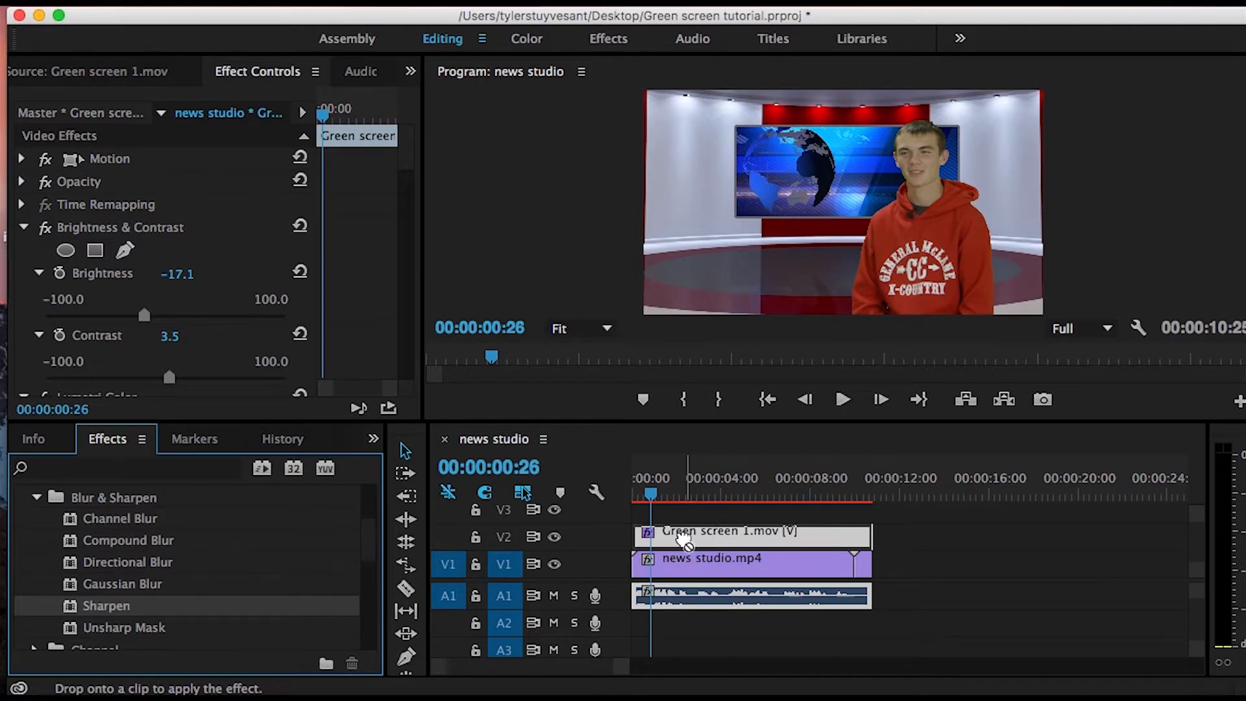
- Collapse the expanded Color Key, Crop, Lumetri Color and Contrast settings of the Green screen 1.mov clip
drag(413, 167, 408, 305)
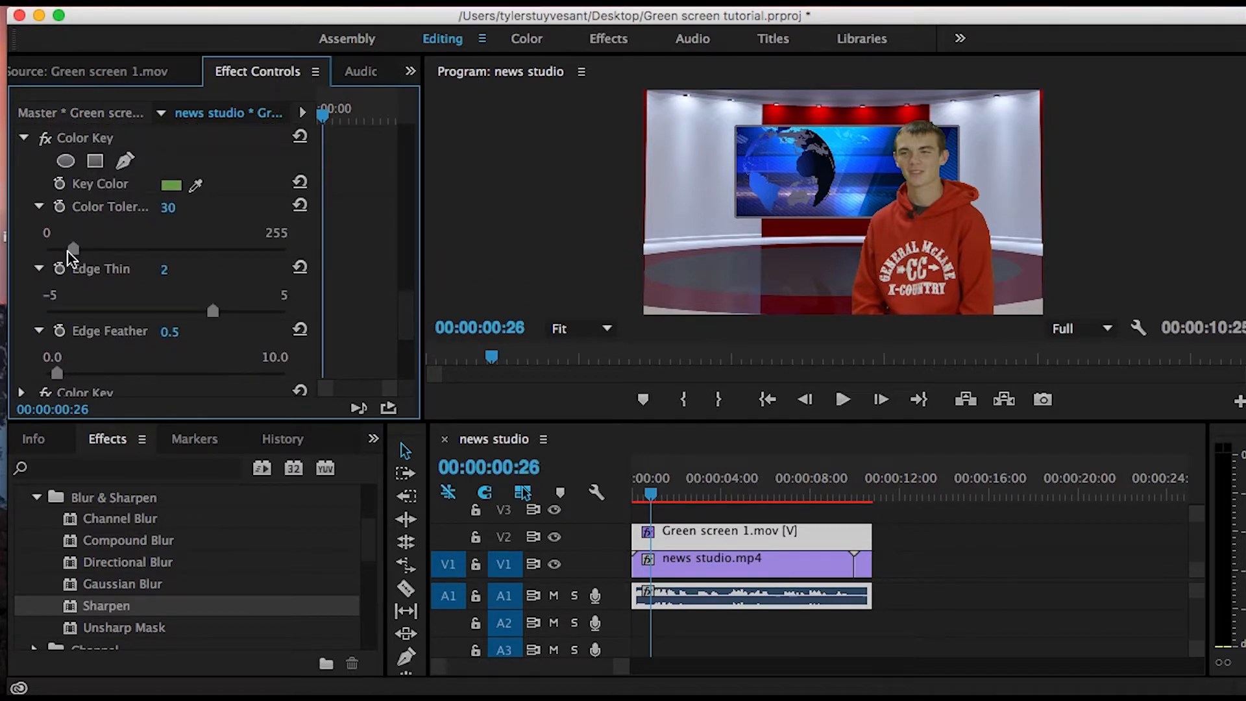
click(24, 138)
drag(410, 326, 416, 241)
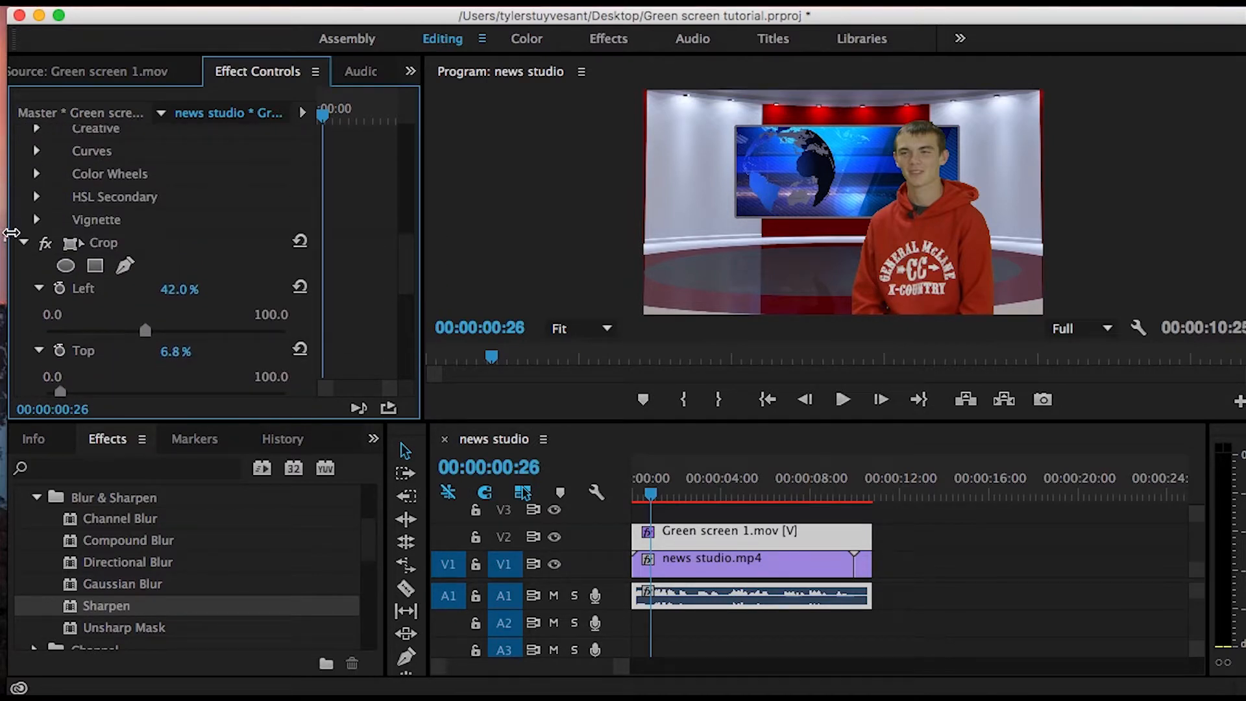
click(24, 242)
drag(406, 310, 417, 214)
click(37, 269)
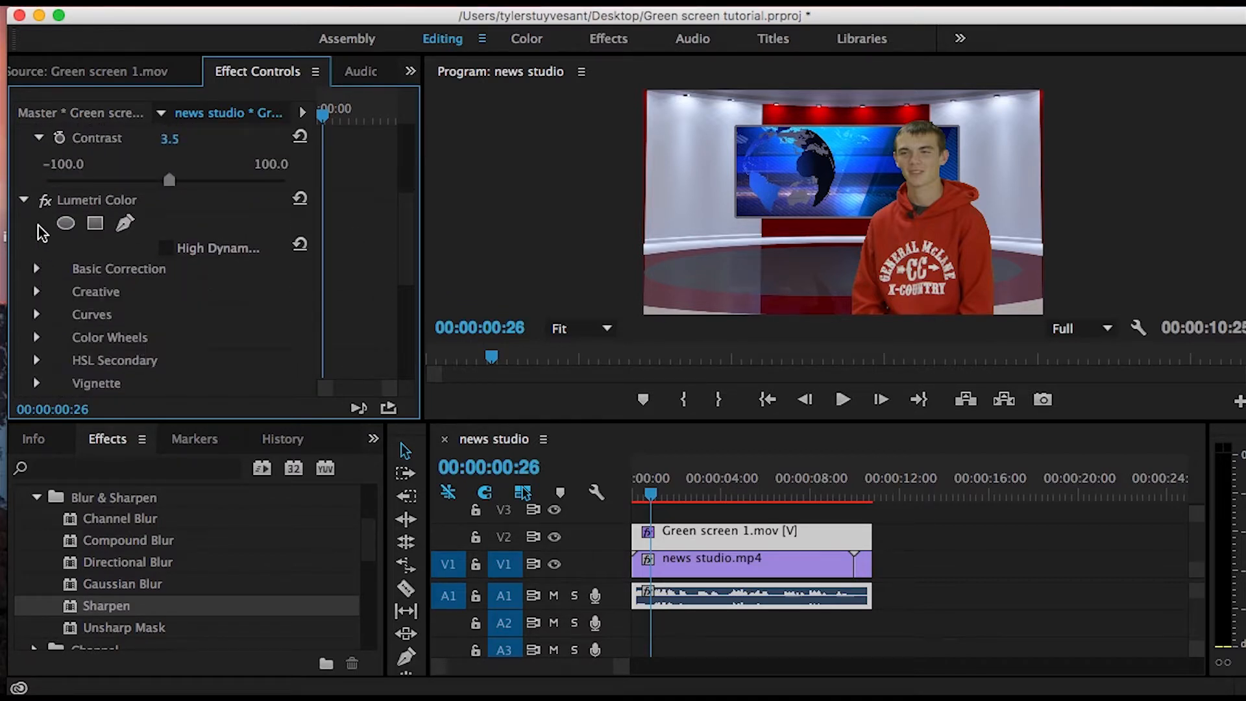
click(24, 200)
click(37, 138)
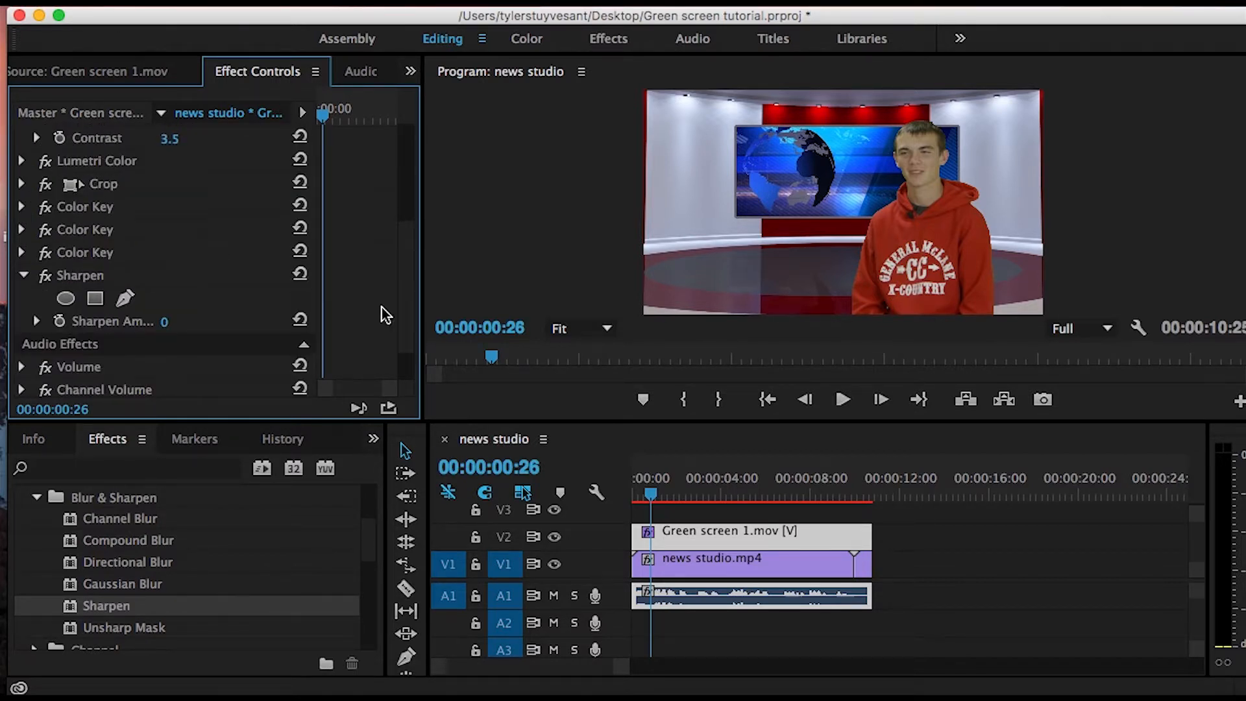
- Set the Sharpen Amount of the green screen clip to 3
drag(406, 301, 403, 348)
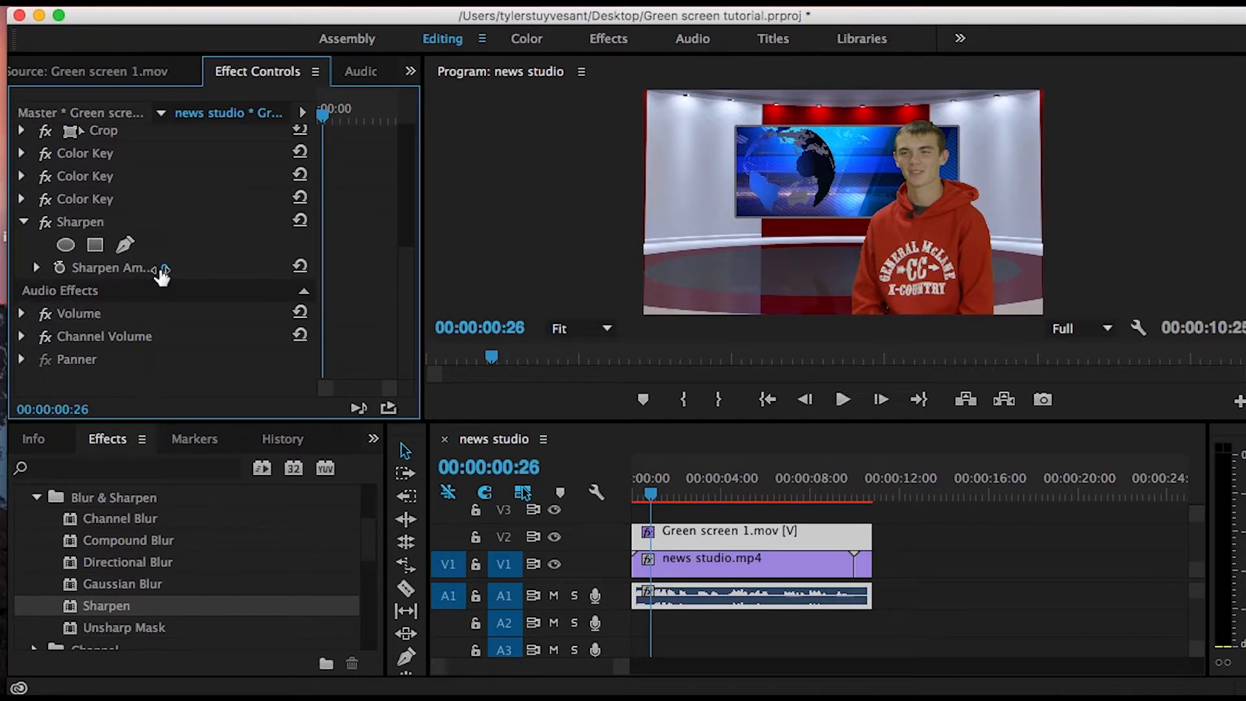
click(164, 268)
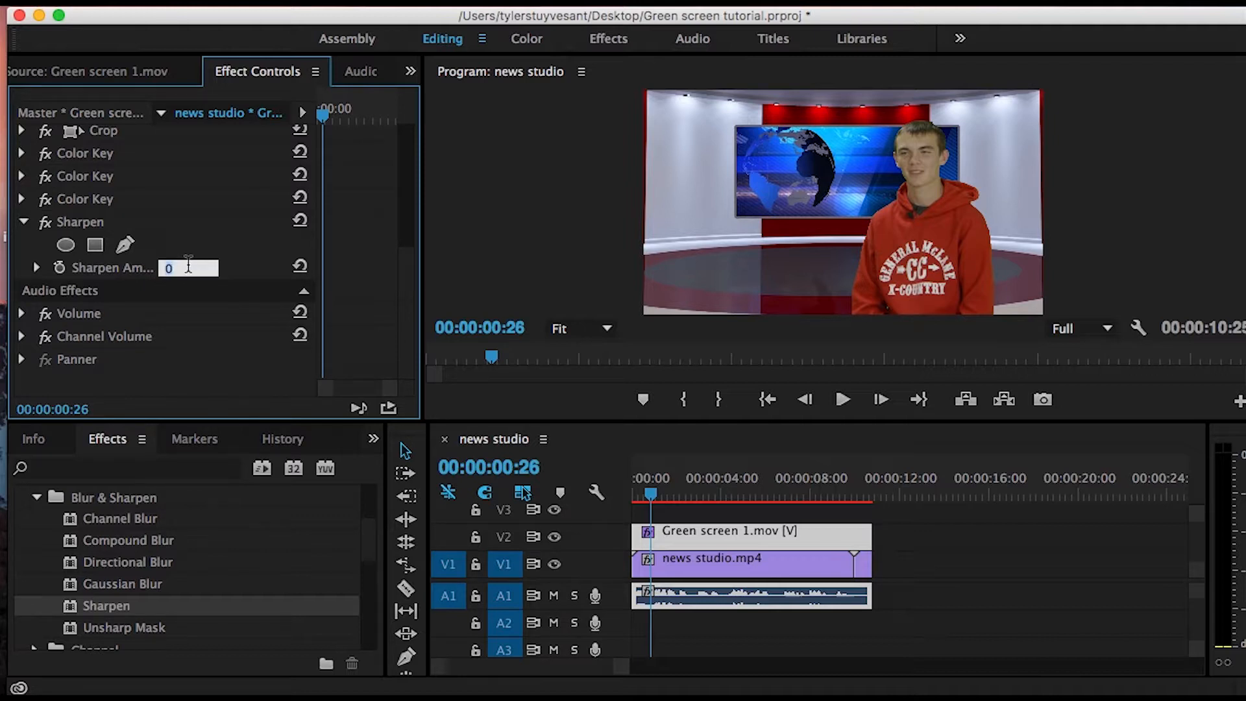
click(233, 238)
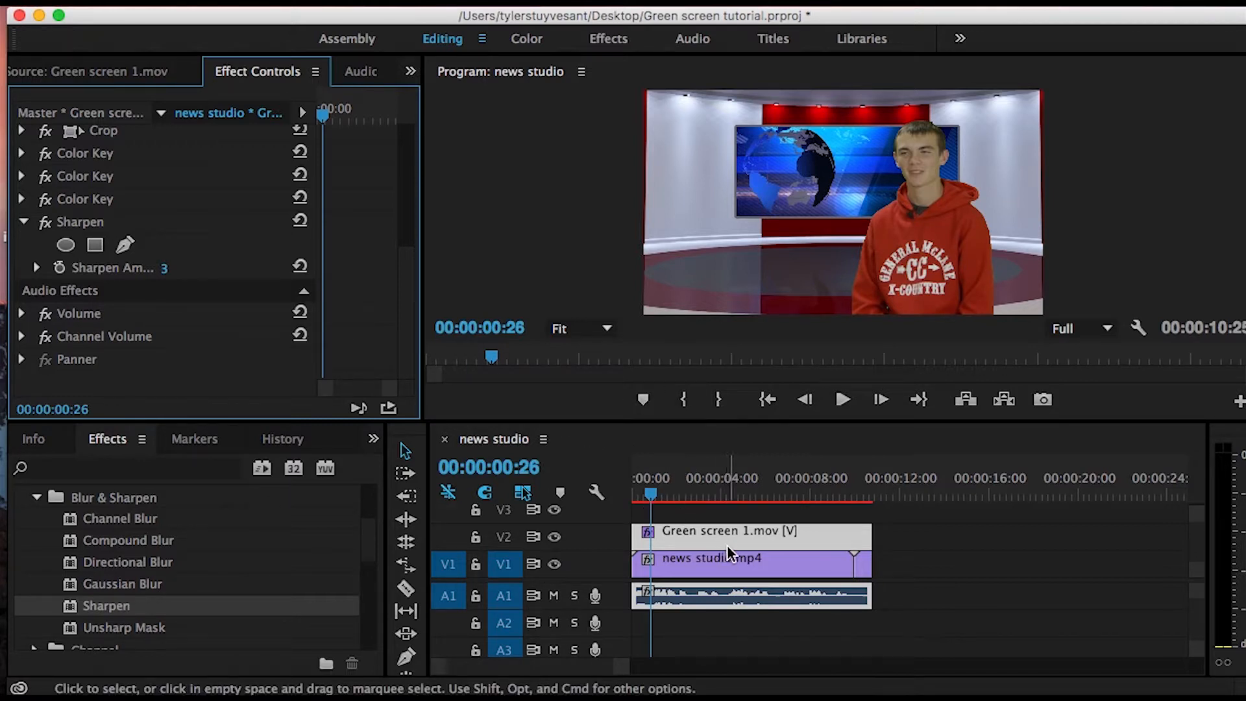
- Apply the Gaussian Blur effect to the news studio.mp4 background clip and set its Blurriness to 3.0
click(743, 571)
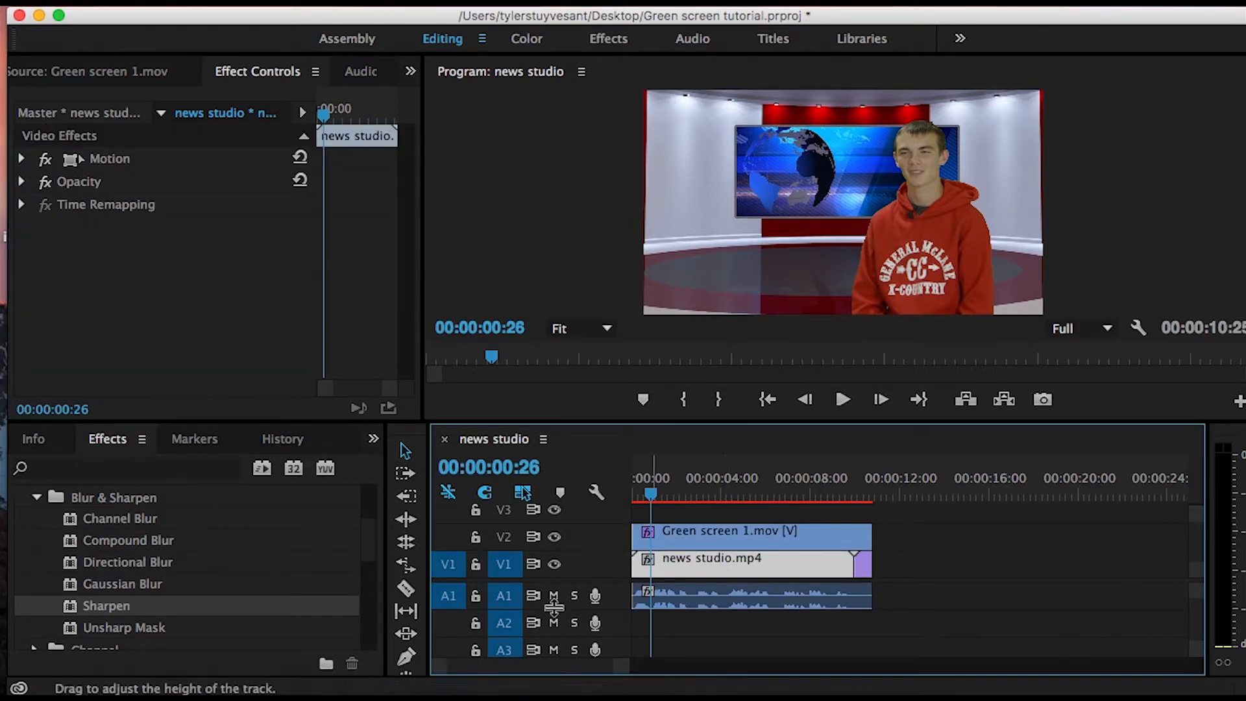
click(137, 587)
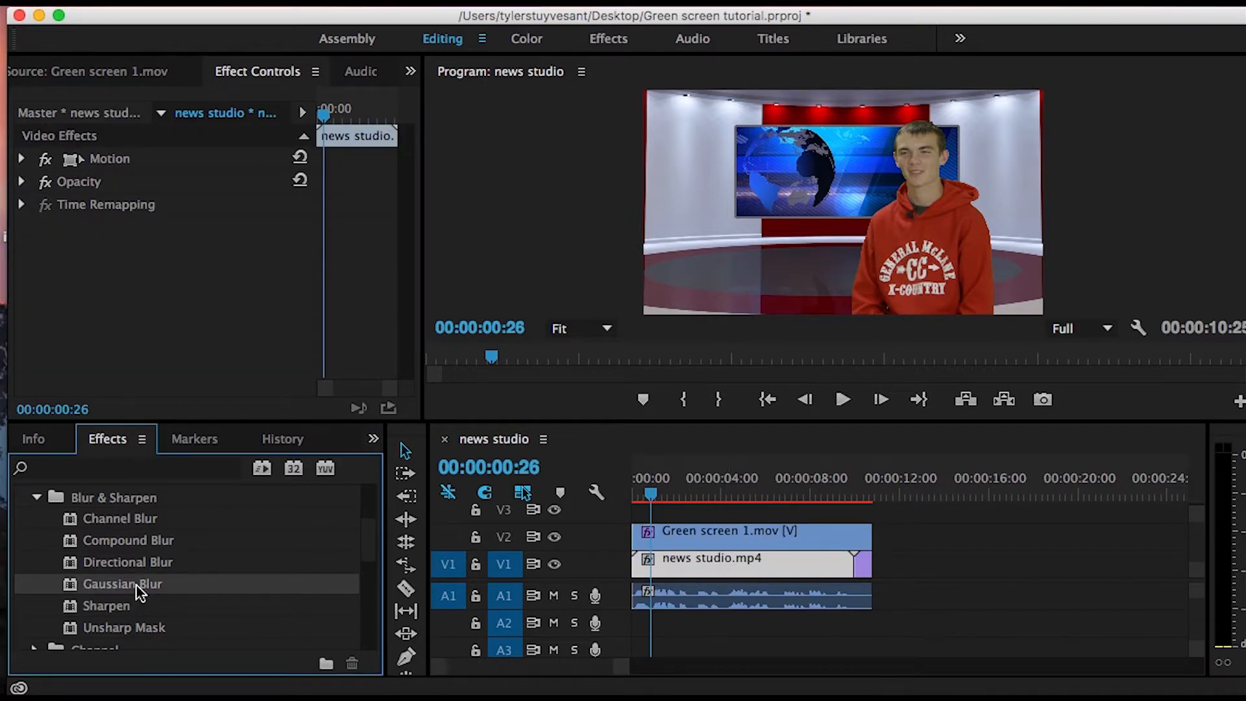
drag(91, 591, 674, 568)
click(169, 274)
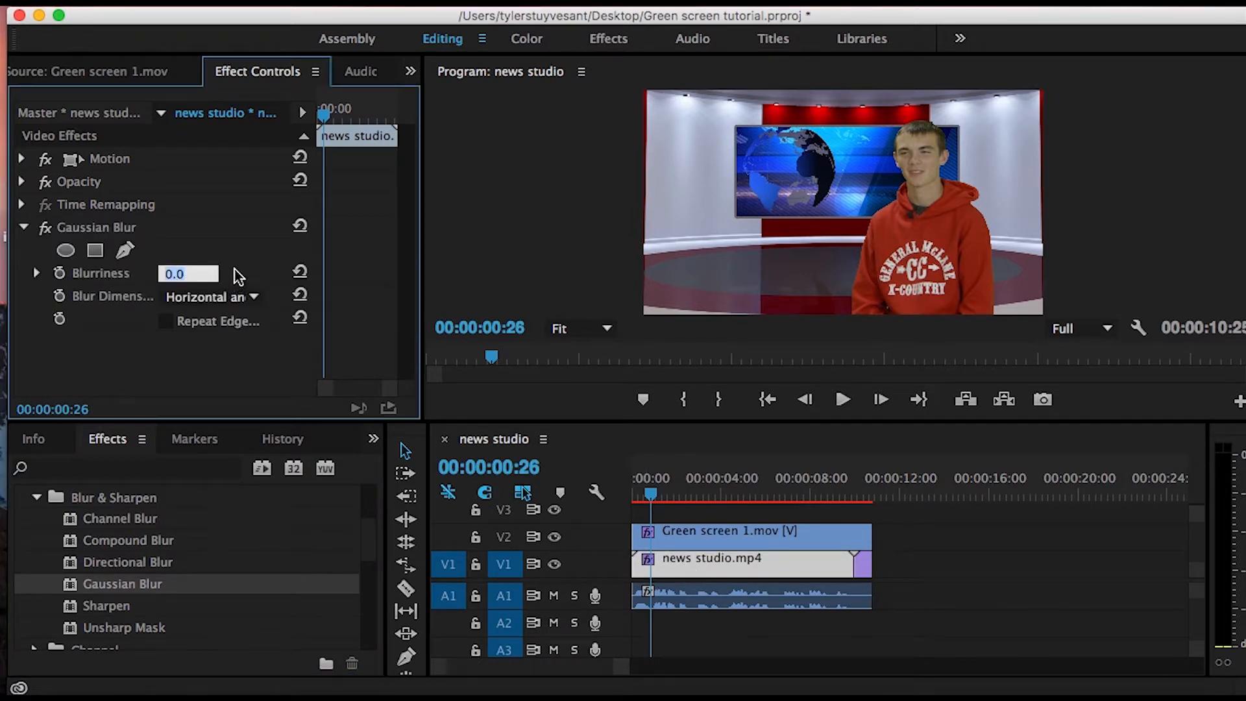
text(3)
key(Return)
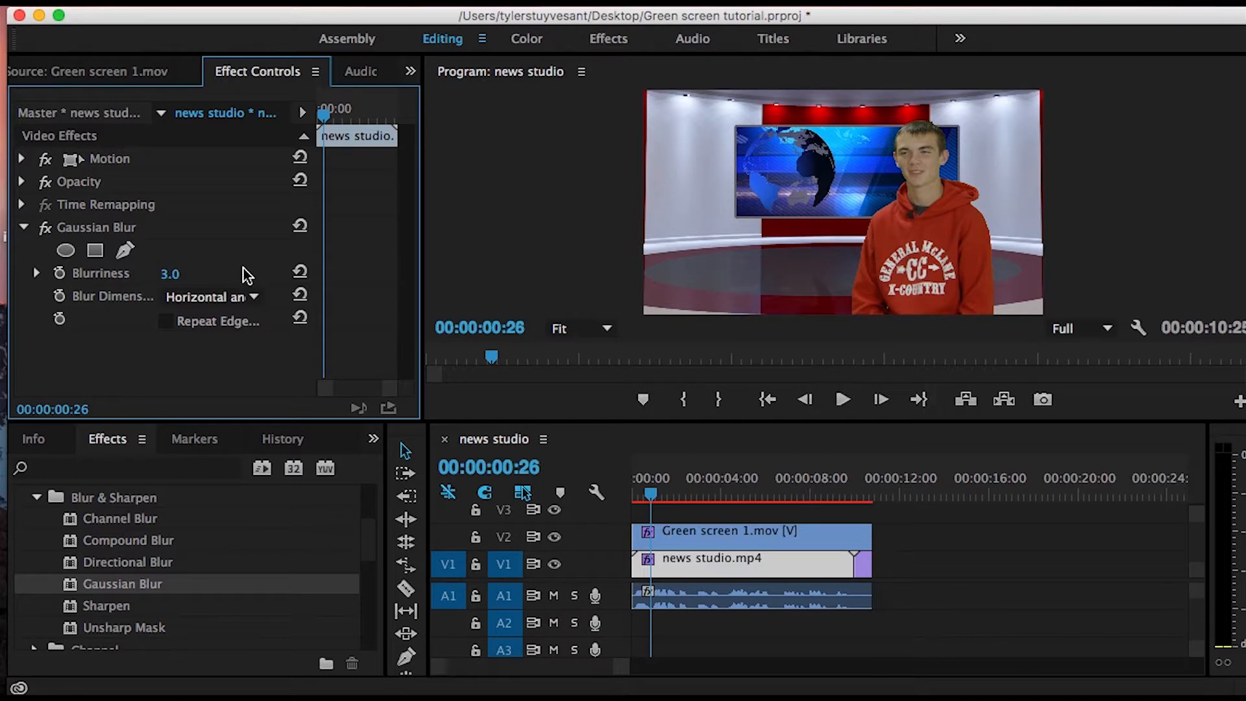
click(748, 650)
click(707, 562)
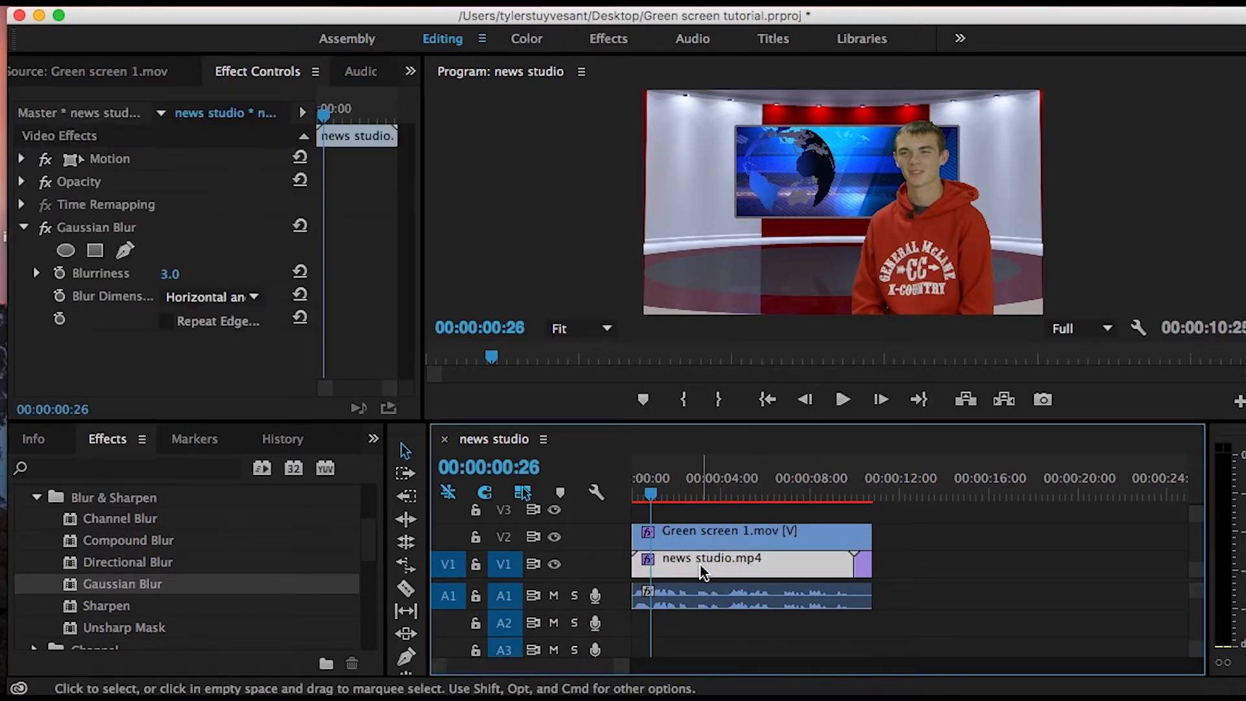
- Raise the Gaussian Blur Blurriness of the news studio.mp4 clip to 19.5 and check the frame at 00:00:01:13
click(36, 273)
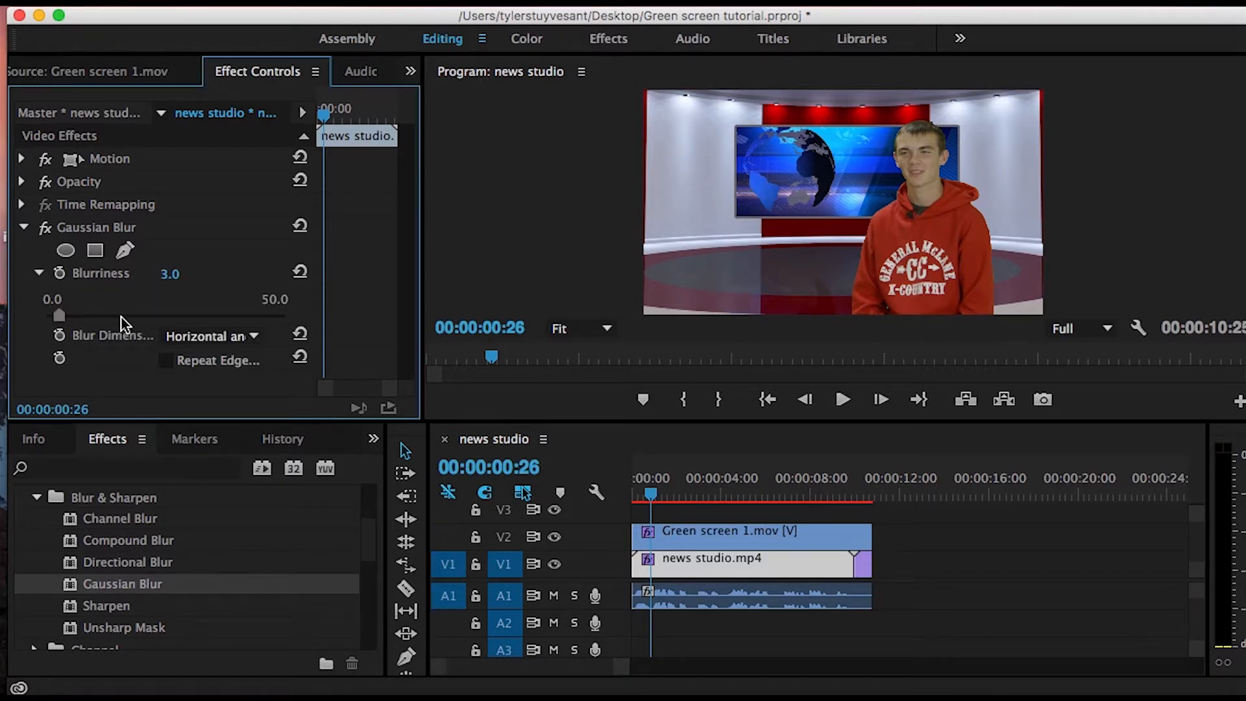
click(59, 316)
drag(60, 316, 139, 315)
click(651, 499)
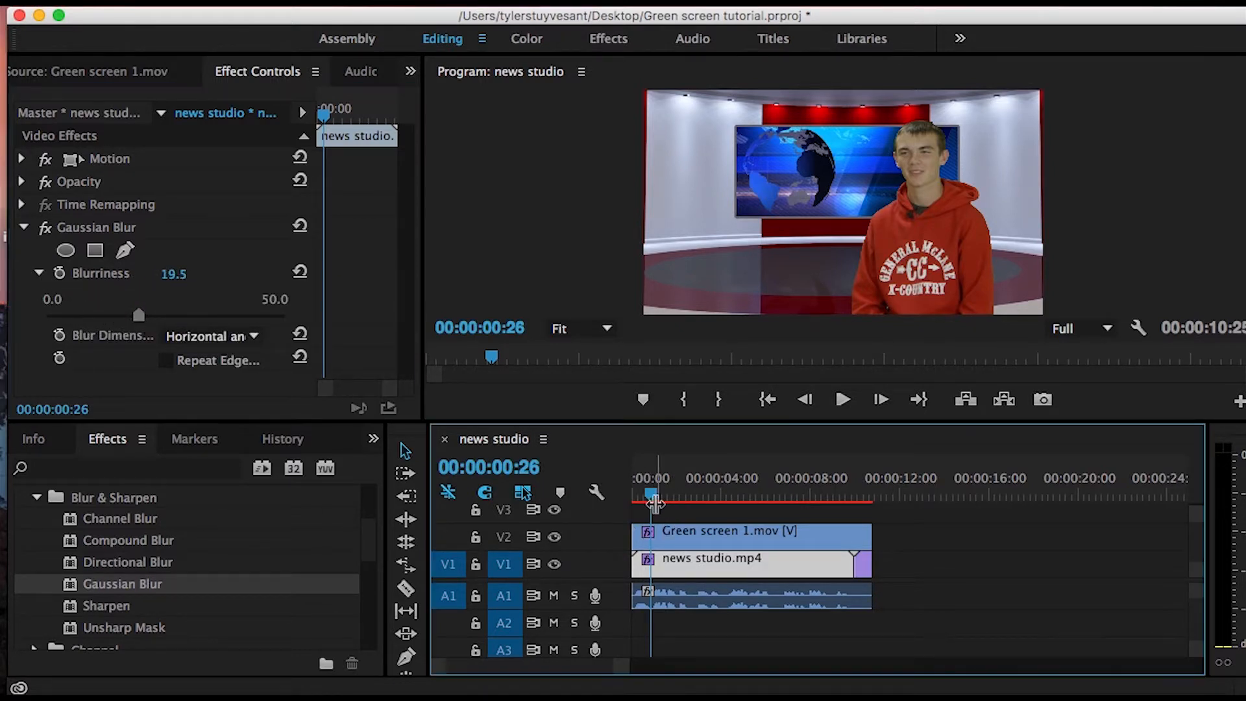
drag(653, 494, 666, 495)
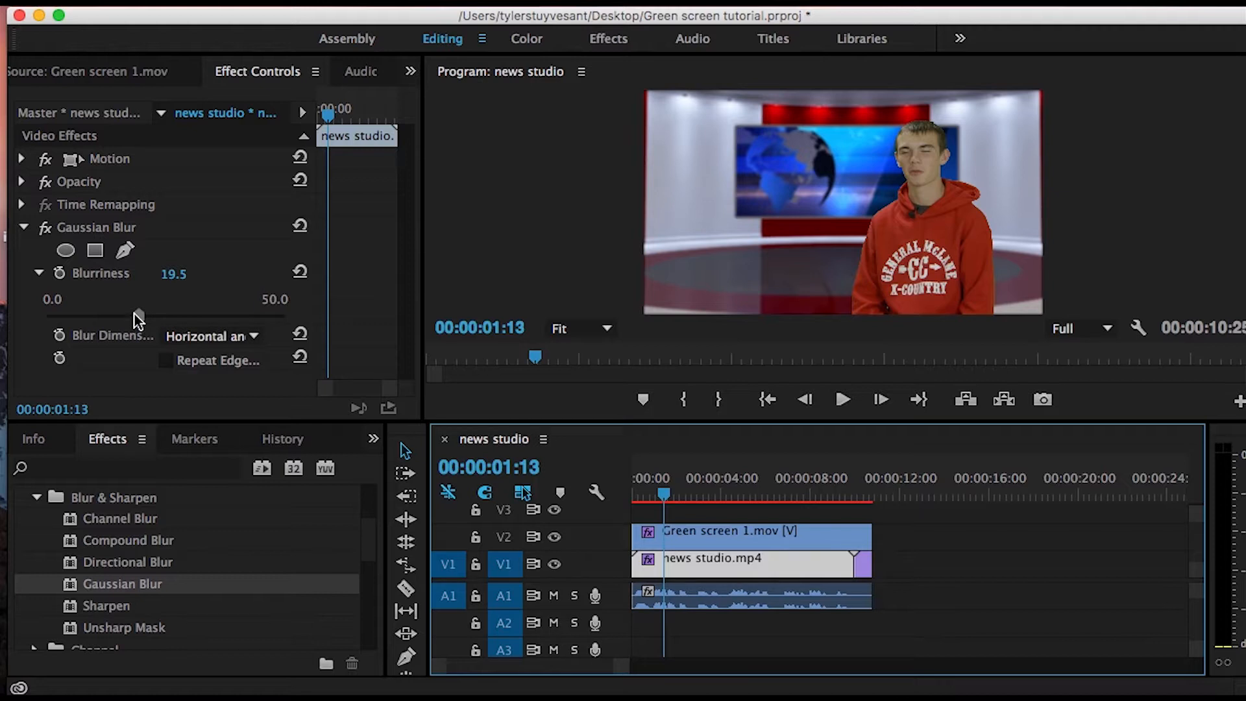
- Reduce the Gaussian Blur Blurriness of the news studio.mp4 background clip to 10.0
click(135, 314)
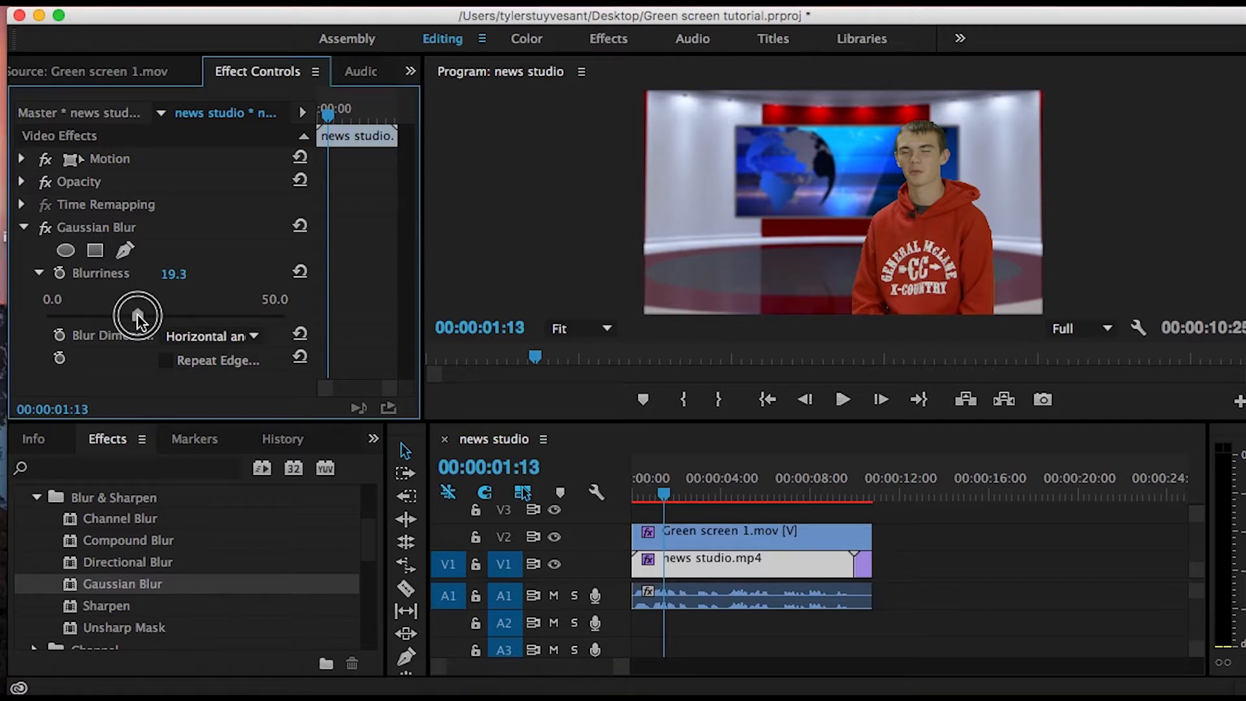
drag(138, 314, 125, 316)
drag(122, 314, 100, 317)
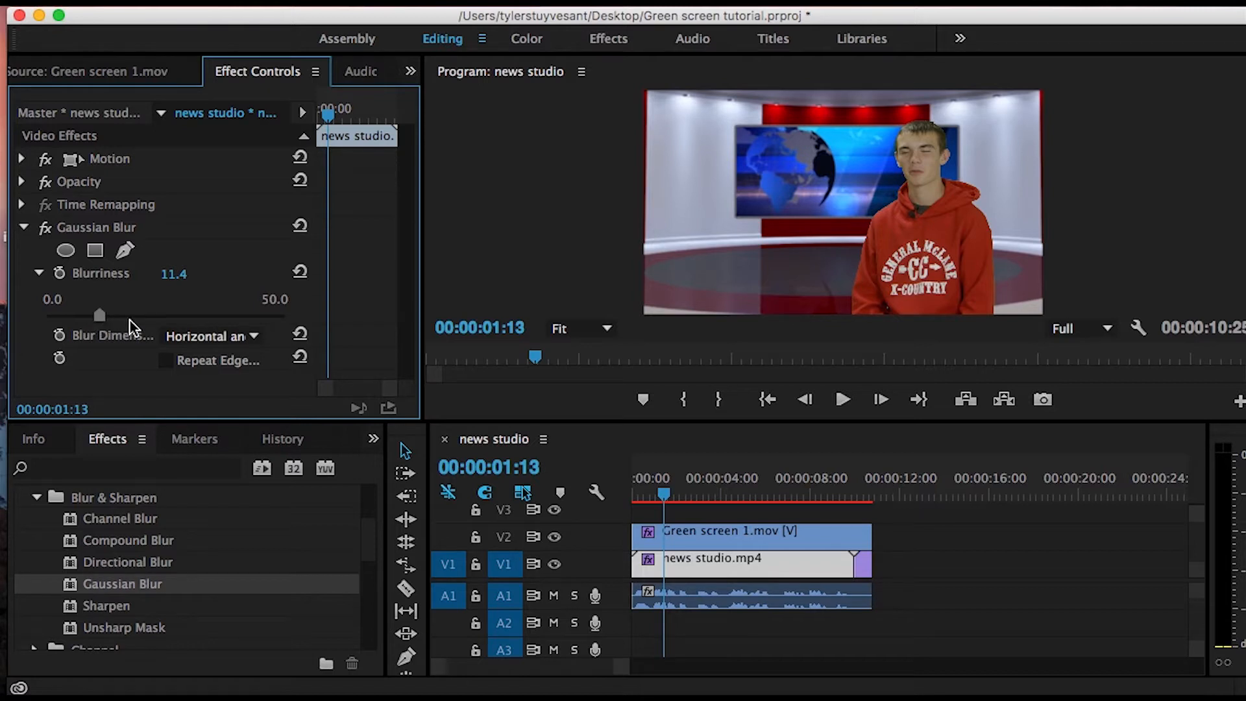
drag(99, 315, 89, 315)
drag(89, 318, 94, 319)
click(93, 317)
- Play the composite from the start of the sequence to review the blurred background, stopping after about three seconds
drag(666, 497, 631, 496)
key(space)
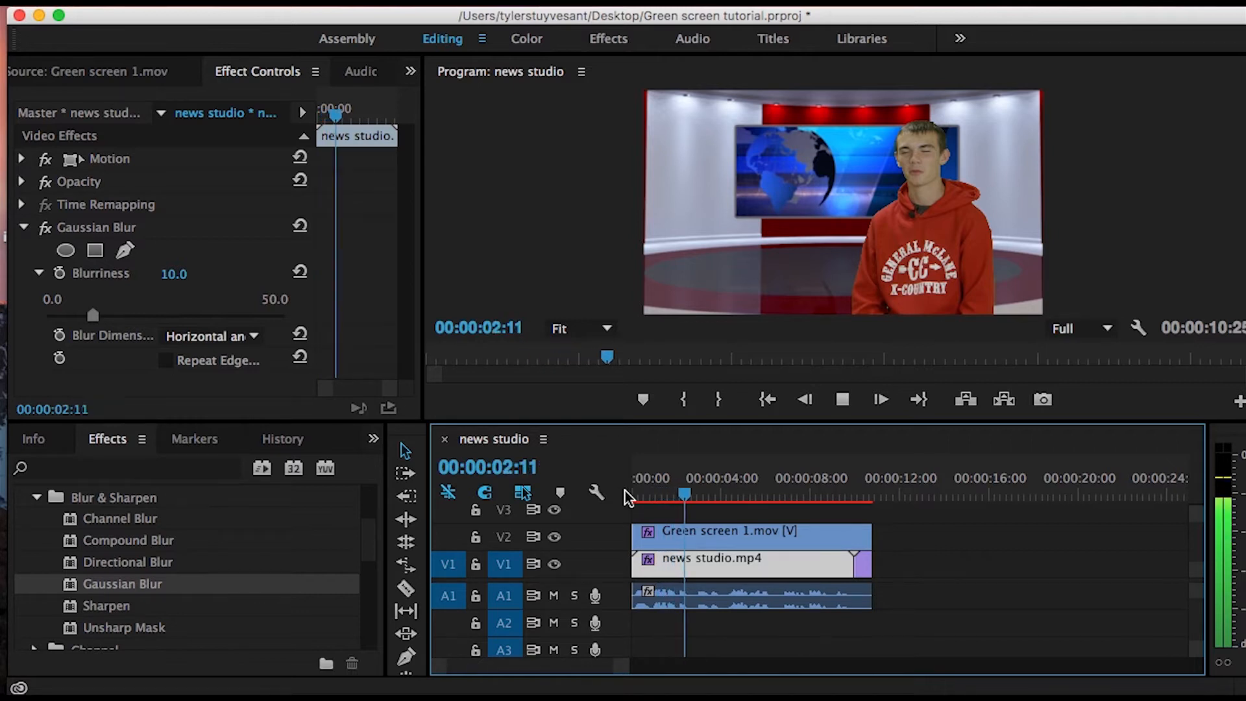
key(space)
- Set the program monitor's playback resolution to 1/2 and briefly replay the sequence from the start
click(1104, 328)
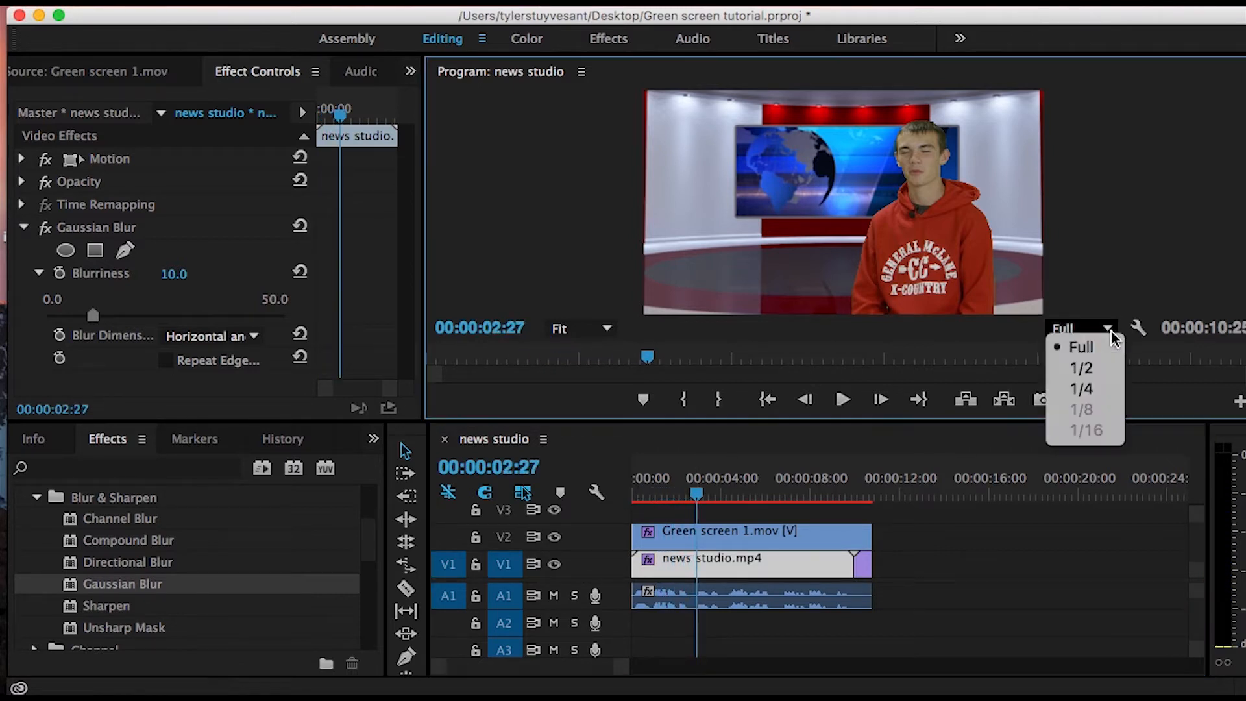
click(1091, 368)
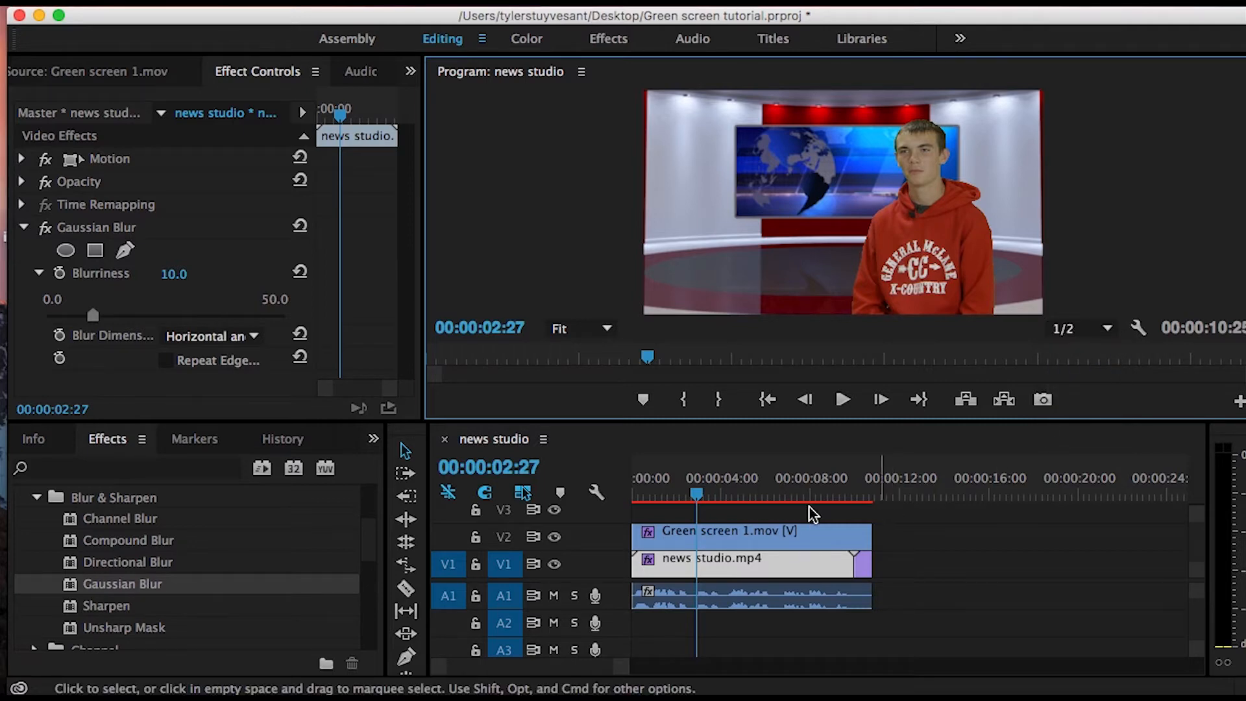
drag(696, 503, 633, 489)
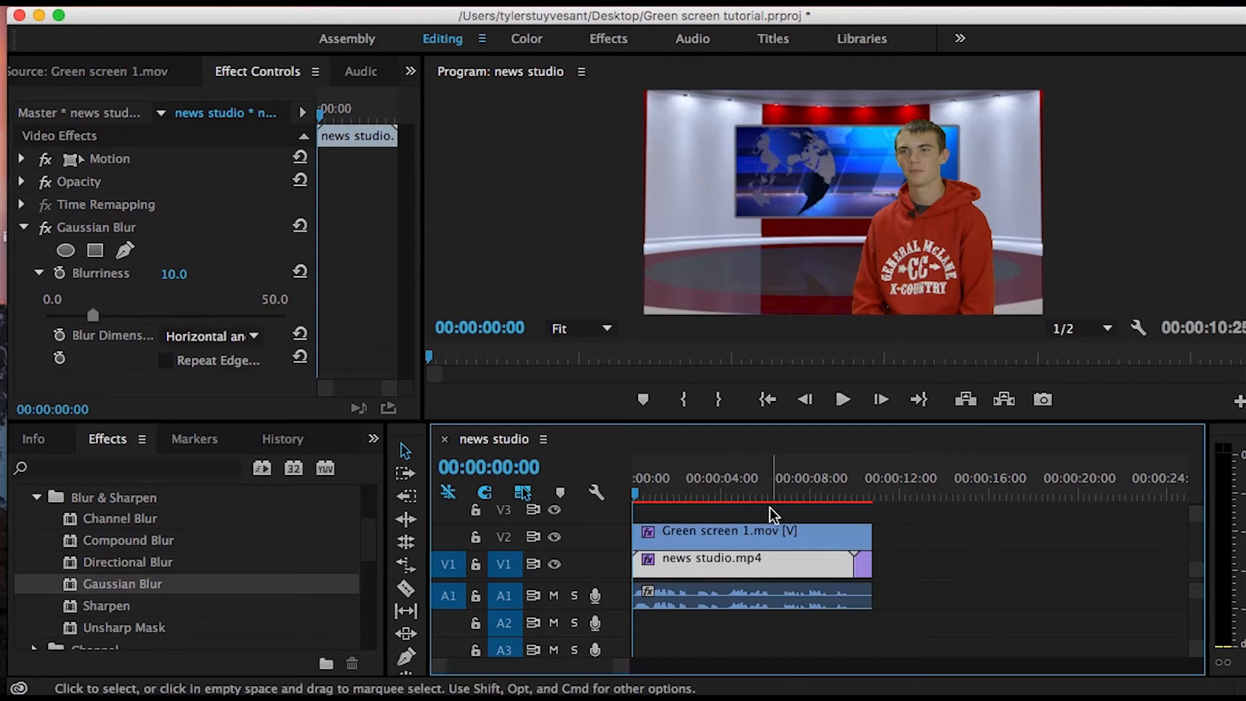
click(639, 493)
key(space)
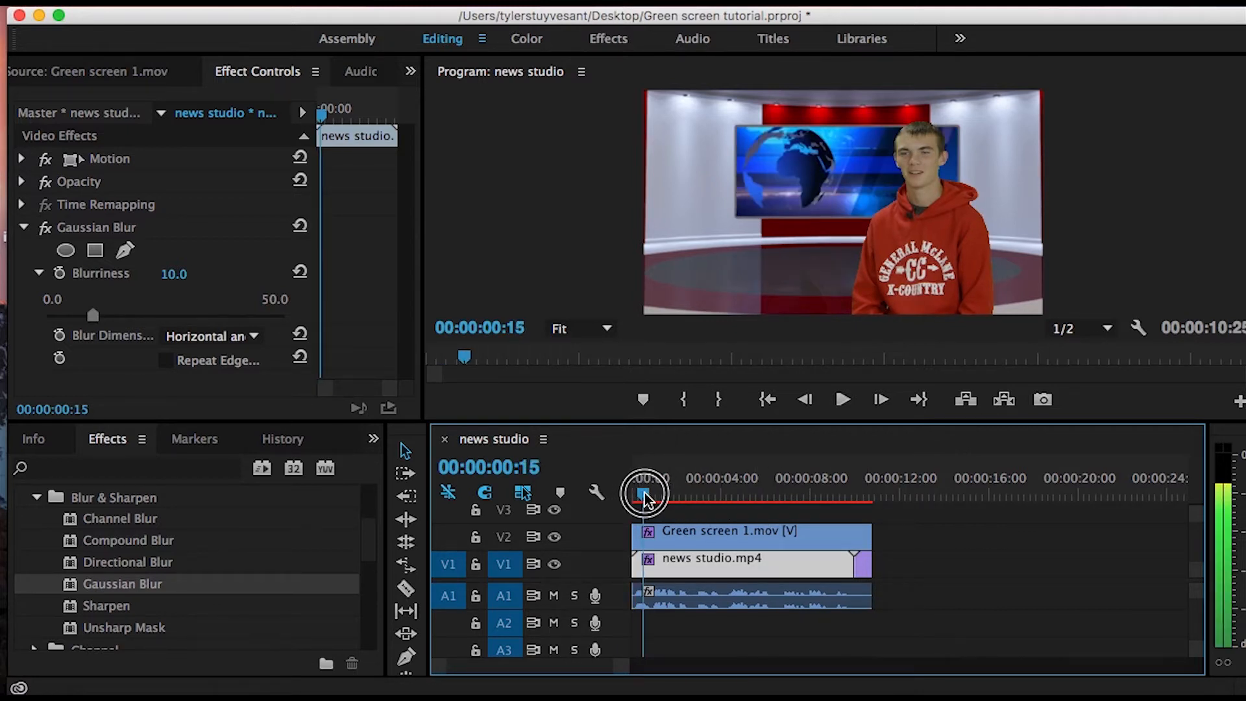
click(644, 493)
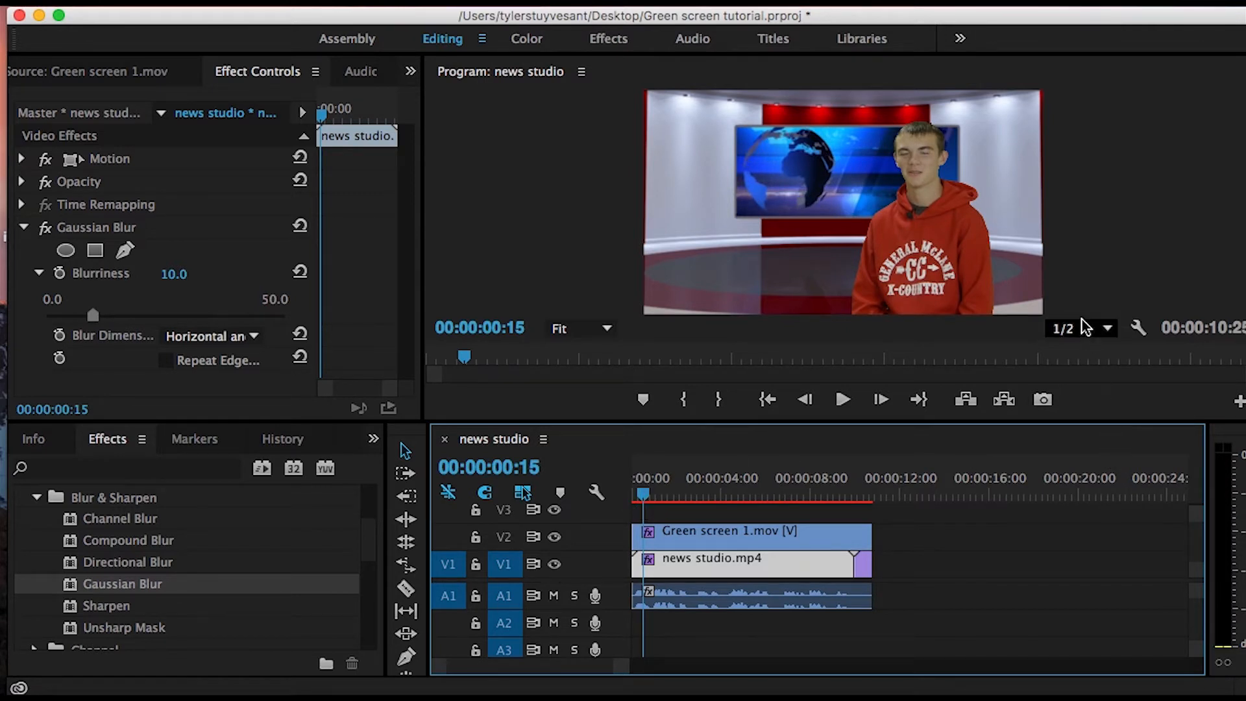
- Lower the program monitor's playback resolution to 1/4
click(1103, 327)
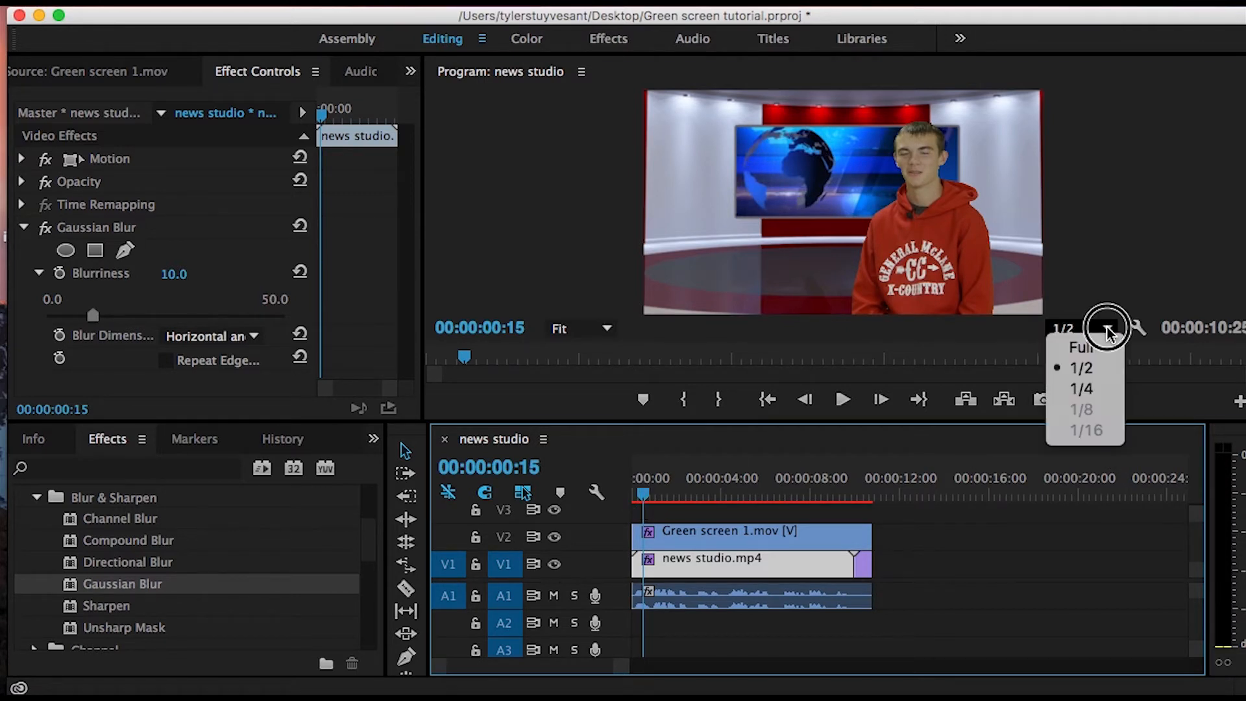
click(1097, 390)
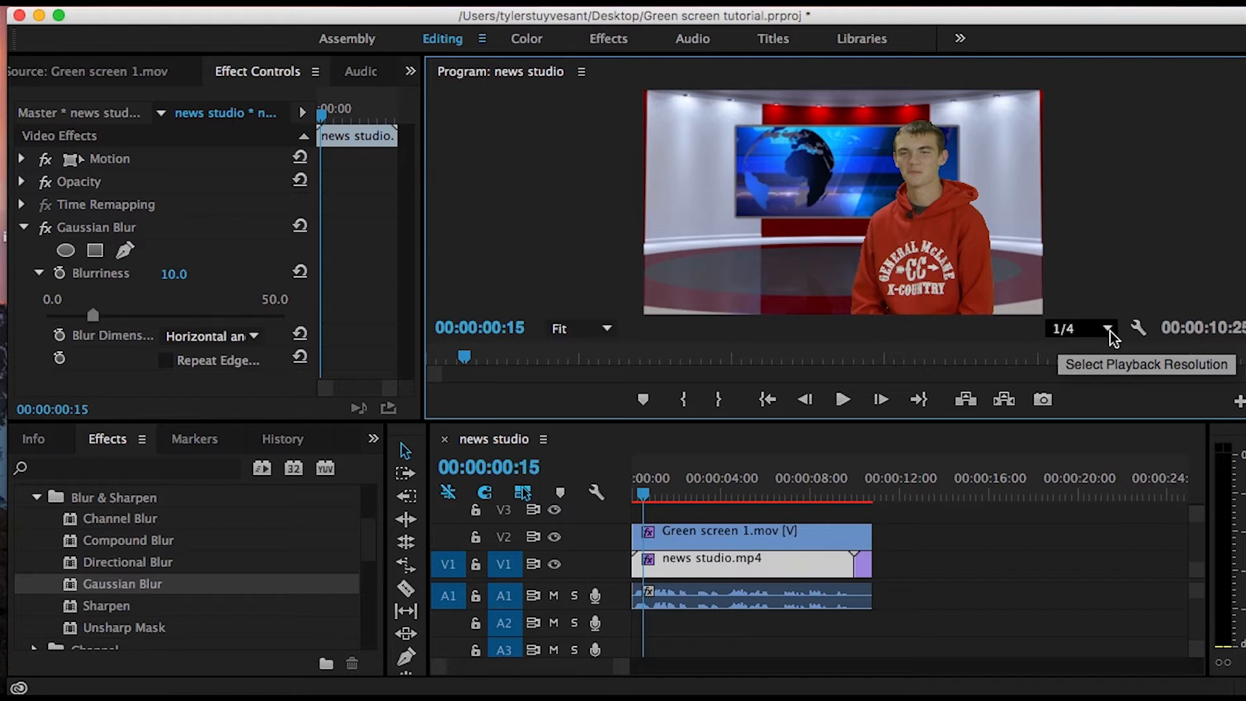
click(1108, 329)
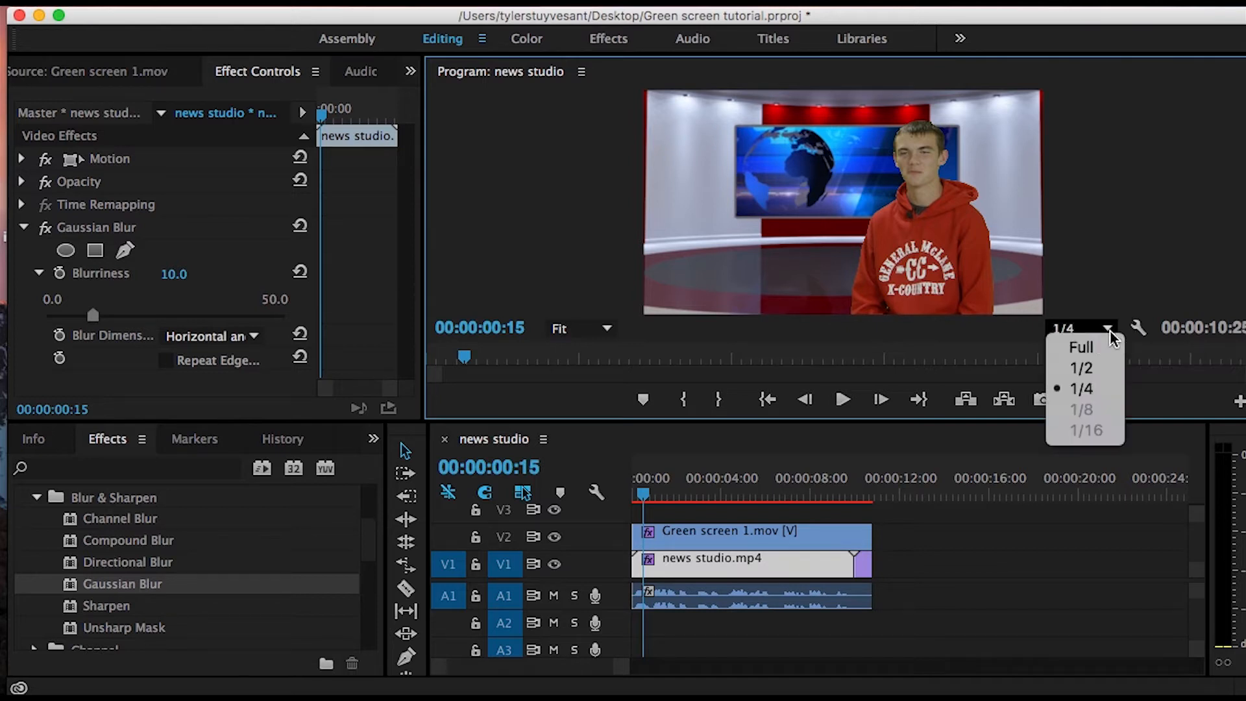
click(1098, 367)
click(1108, 328)
click(1110, 390)
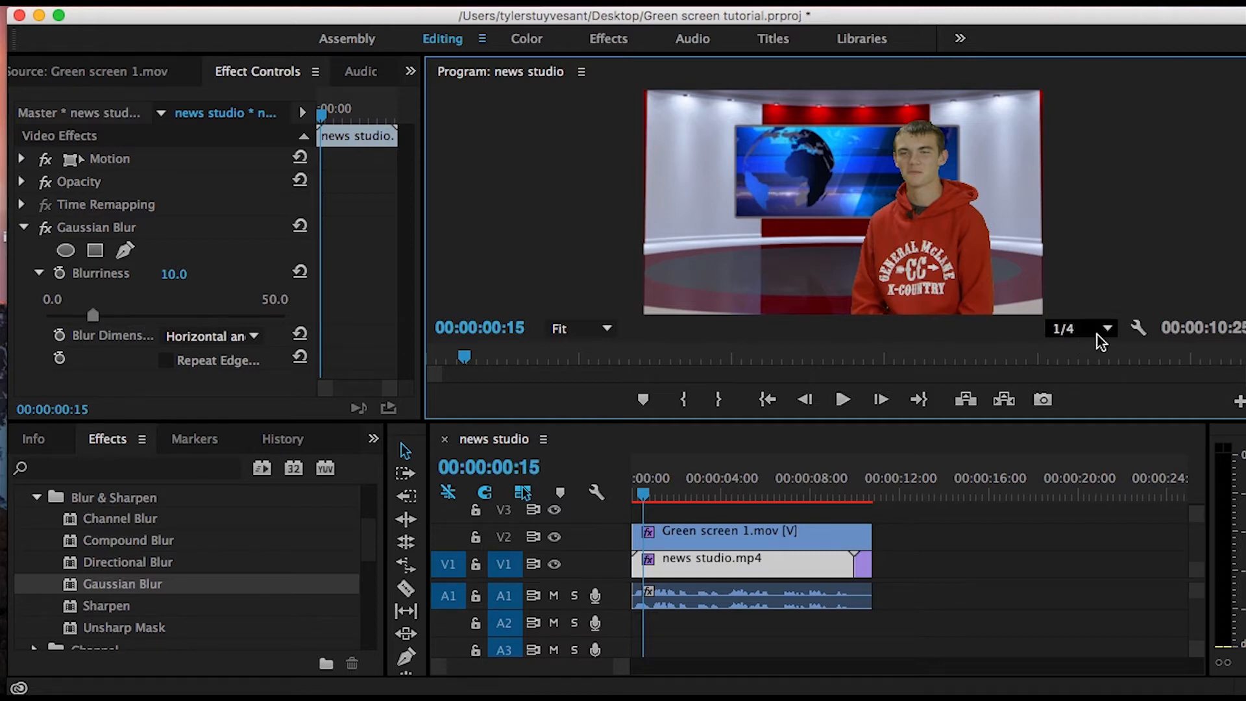
- Render the news studio sequence with Render In to Out, and review the result by playing and scrubbing it
click(358, 8)
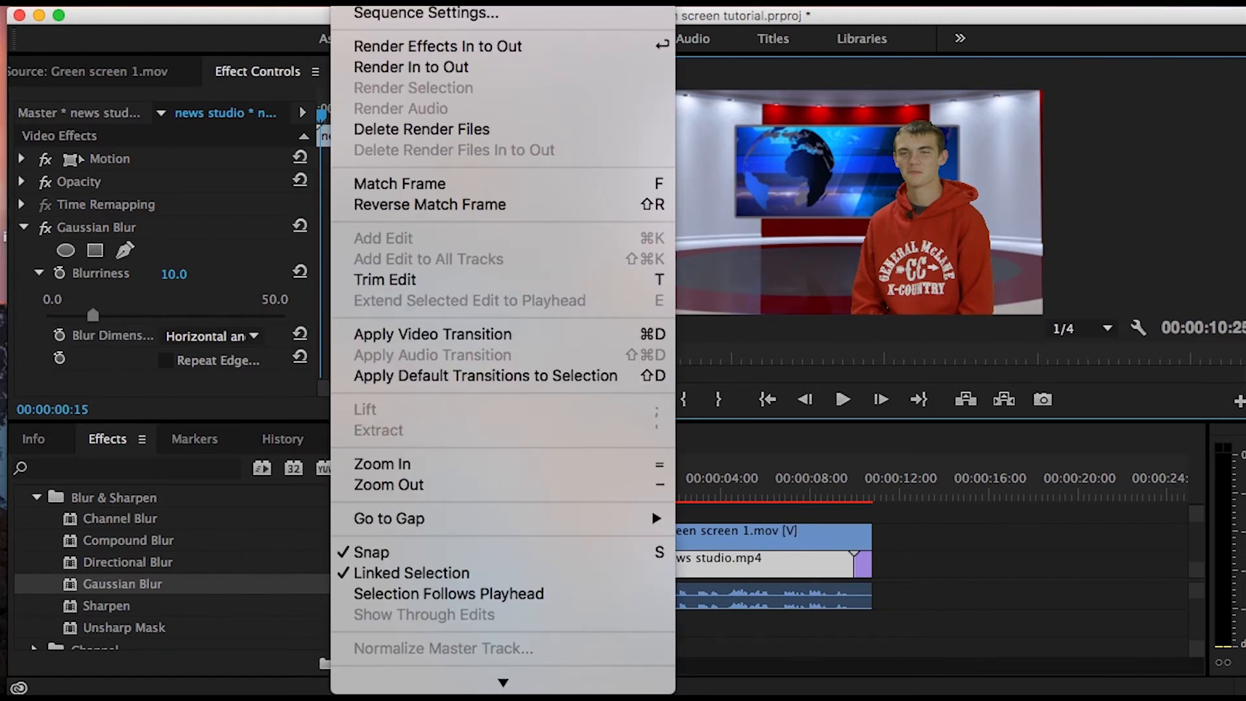
click(370, 69)
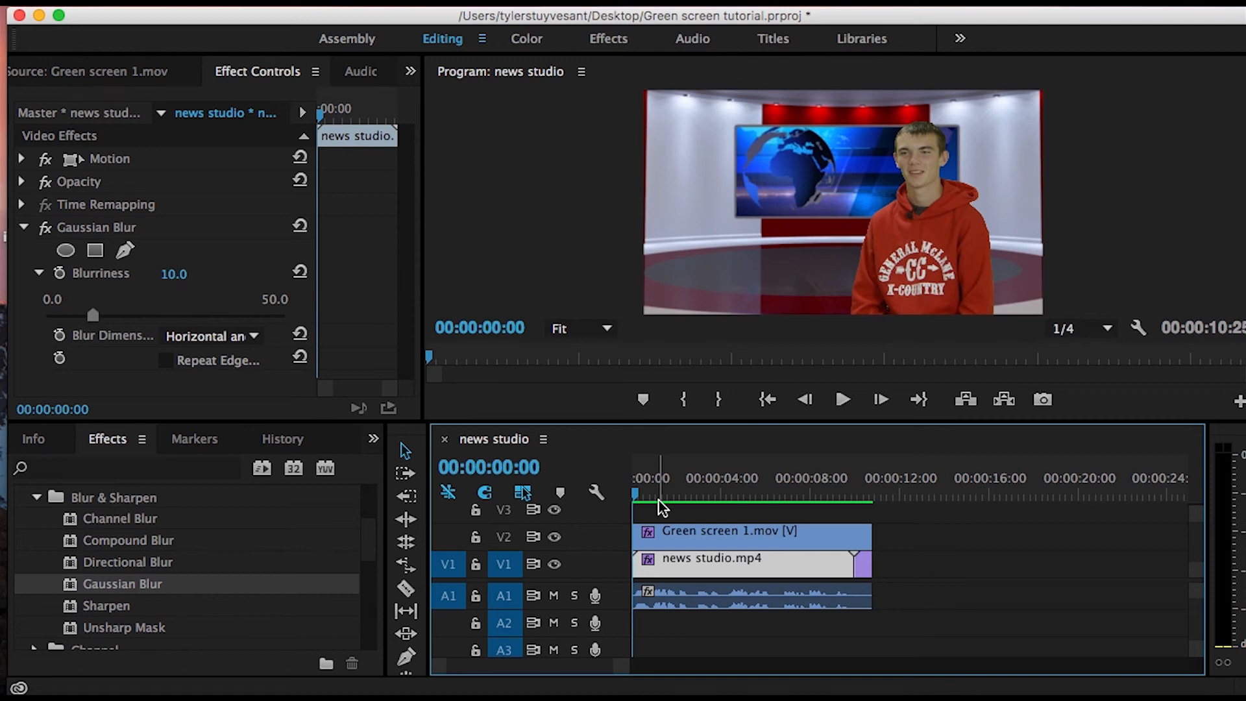
key(space)
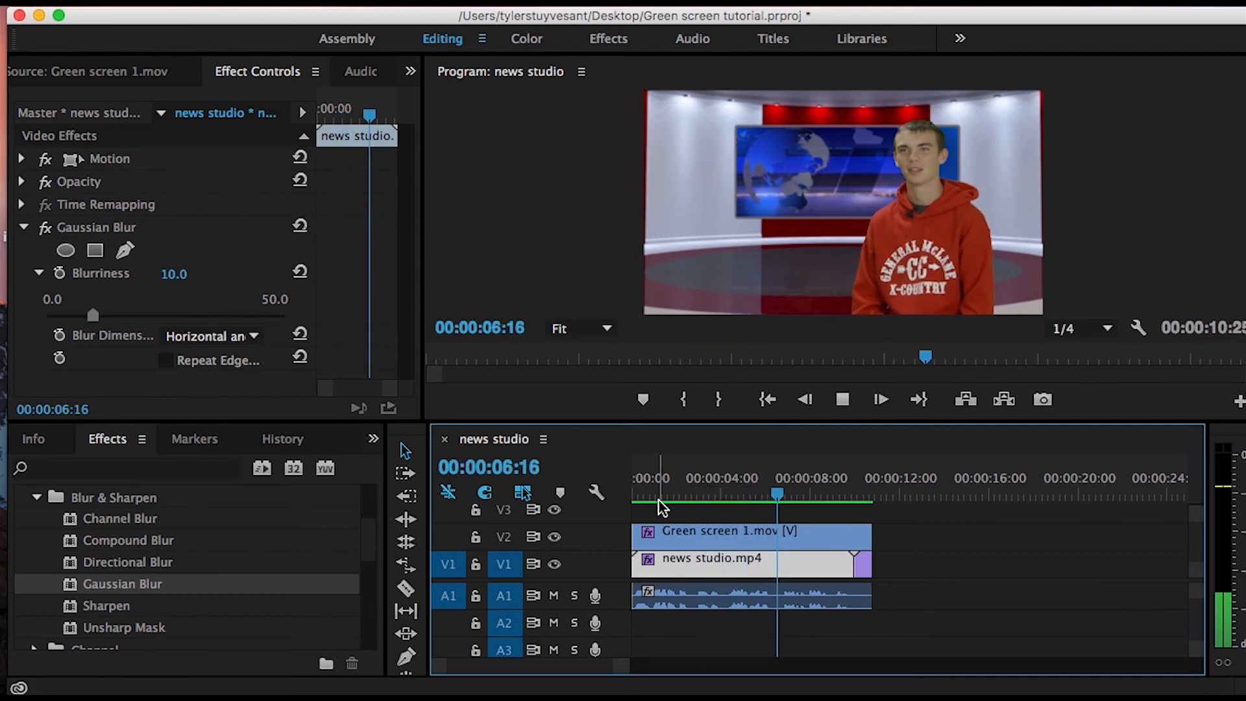
key(space)
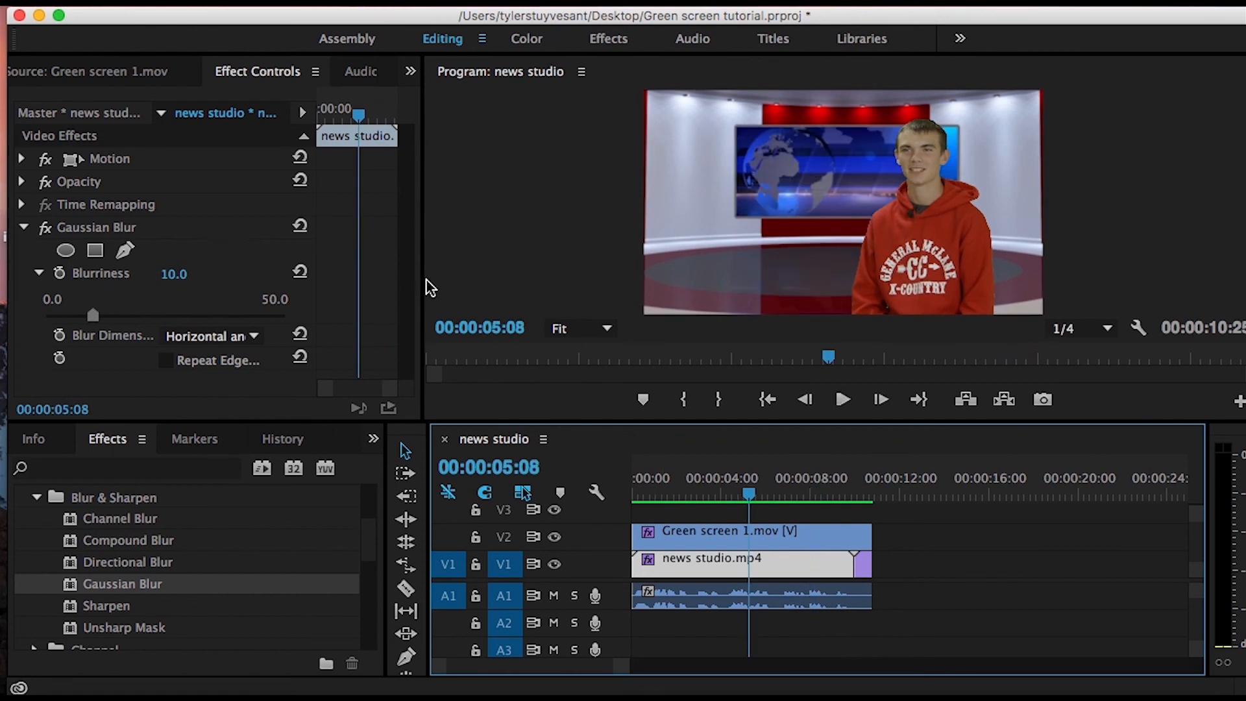
drag(763, 510, 731, 495)
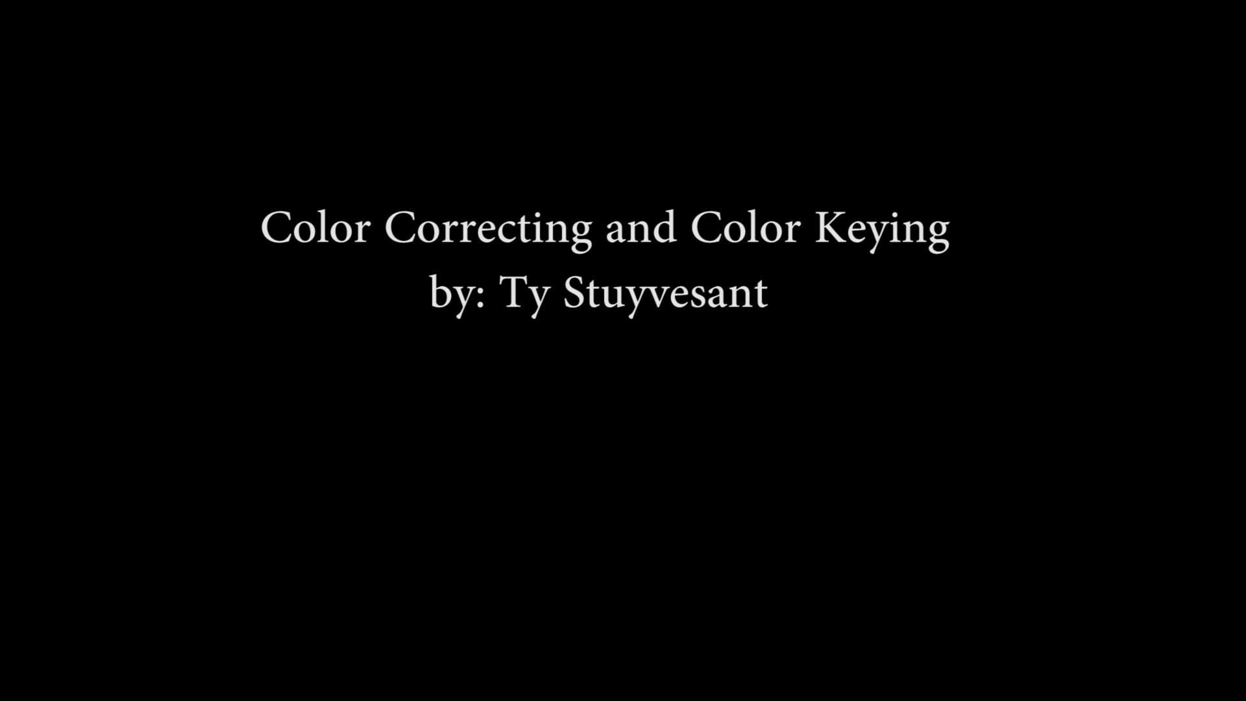